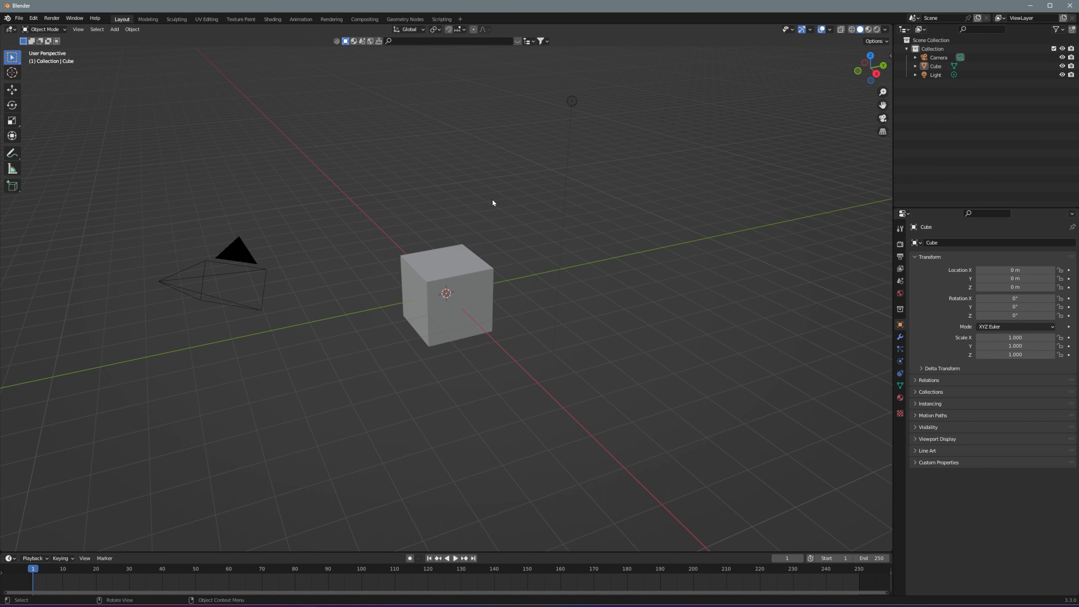
Delete all the default scene objects and add a new cube at the origin
key(a)
key(Delete)
key(KP_1)
key(shift+a)
click(549, 274)
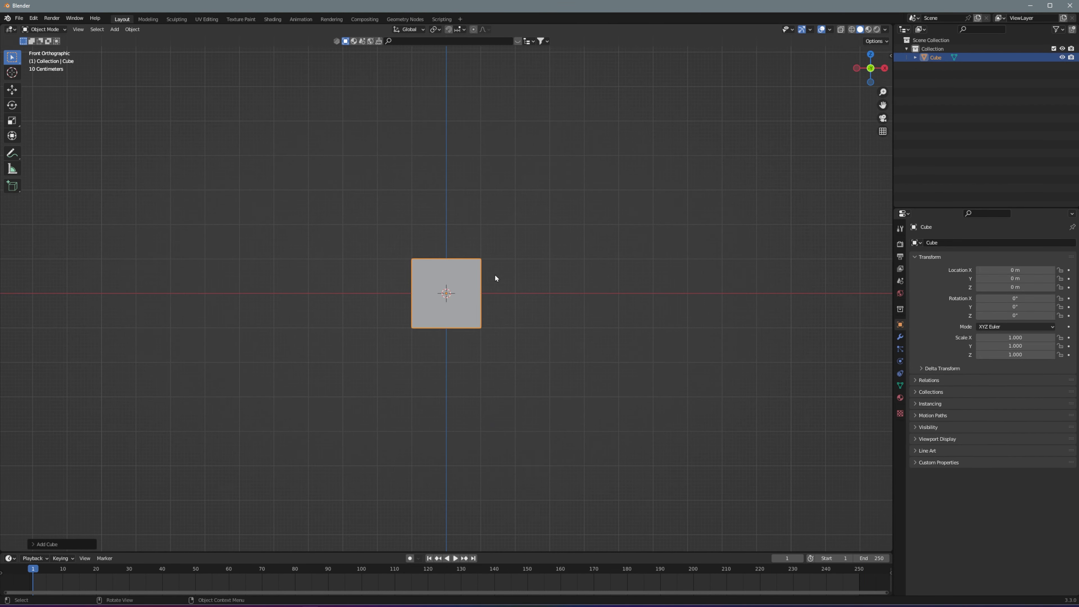
Stretch the cube to about 2.4 along X, flatten it along Z into a thin slab, and apply the scale
key(s)
key(x)
click(569, 277)
key(s)
key(z)
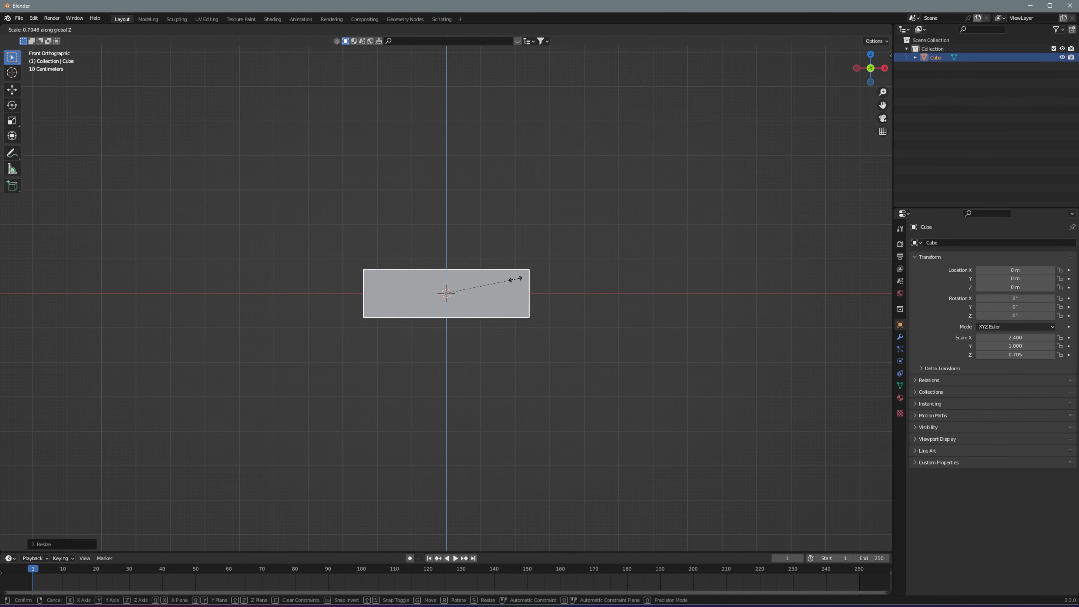
click(461, 291)
middle_drag(461, 290, 573, 296)
key(ctrl+a)
click(523, 329)
Inset the slab's top face with a narrow border and recess the inset face into the body
key(Tab)
key(3)
click(553, 339)
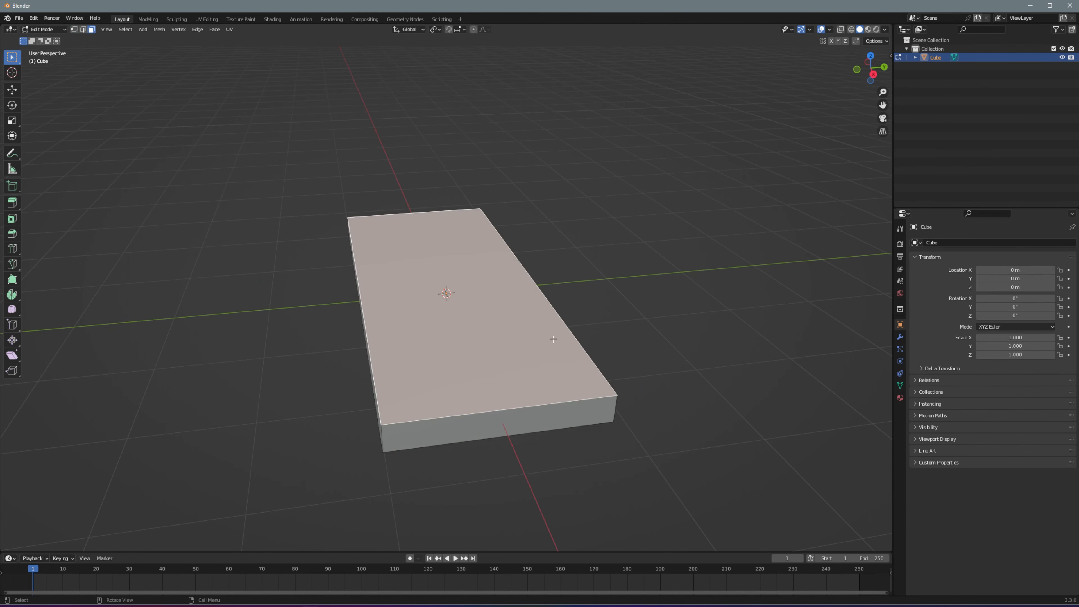
key(i)
click(538, 334)
key(z)
click(509, 352)
key(z)
click(501, 343)
Lower the recessed face about 0.03 m along its local Z and tilt it slightly down toward the front
key(KP_3)
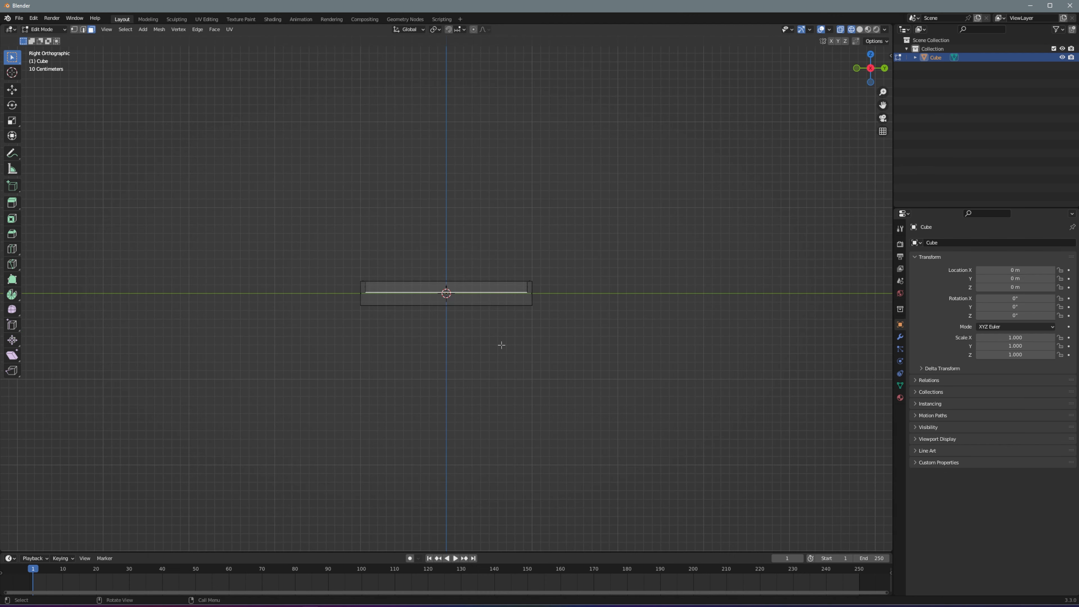
scroll(501, 345, up, 3)
key(g)
key(z)
key(z)
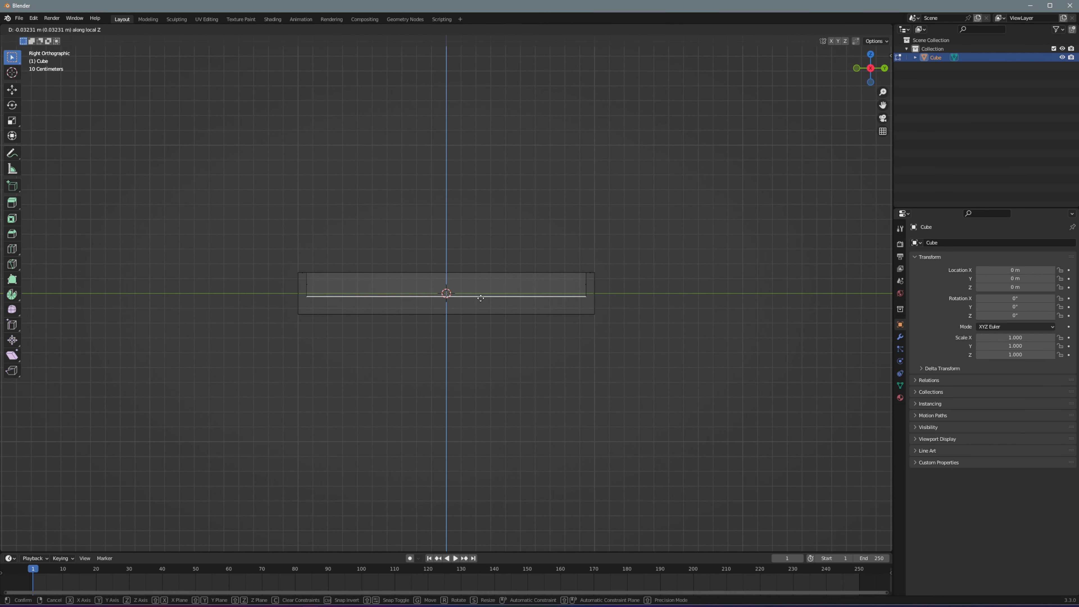
click(481, 298)
key(r)
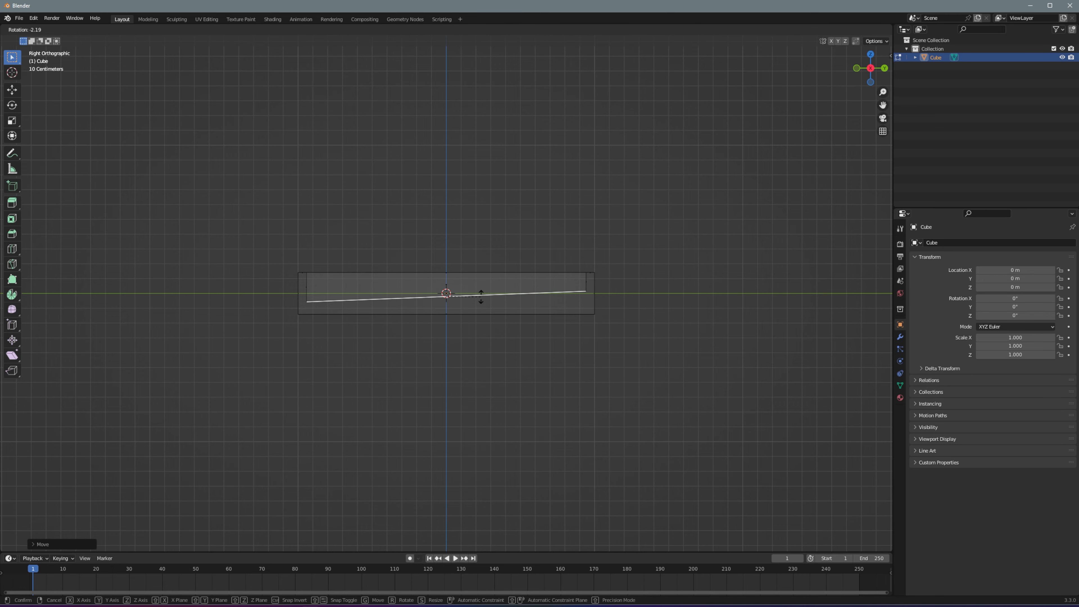
click(481, 296)
Lower the slab's front top edge along Z to give the body a wedge-shaped side profile
middle_drag(279, 265, 399, 338)
scroll(400, 338, down, 3)
key(KP_3)
key(g)
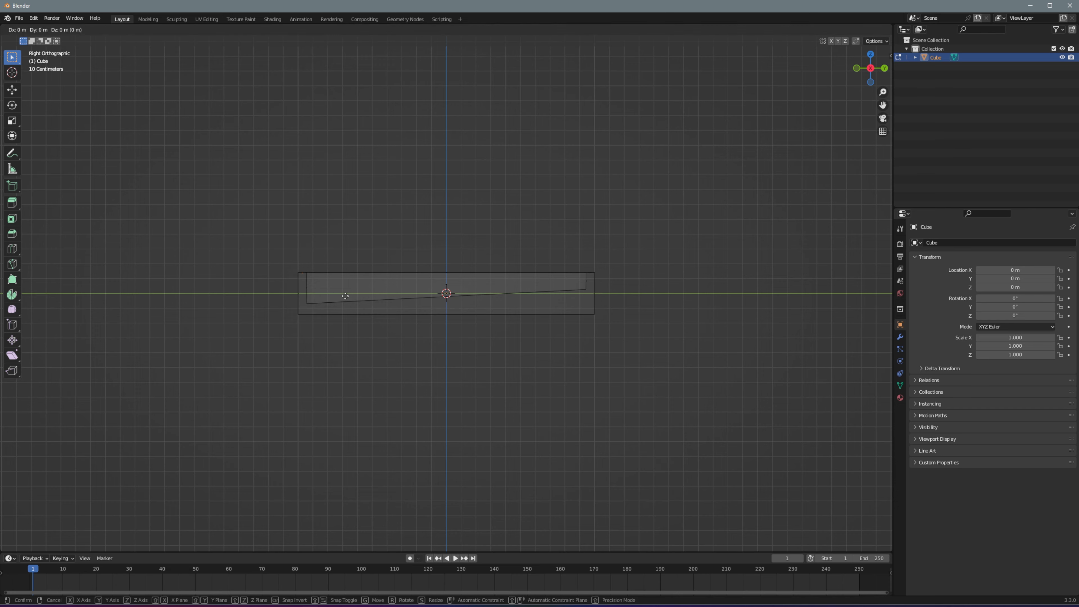
key(z)
key(z)
click(345, 316)
middle_drag(342, 316, 531, 332)
key(Tab)
Examine the slab's profile from the front and side in wireframe and solid shading
key(KP_1)
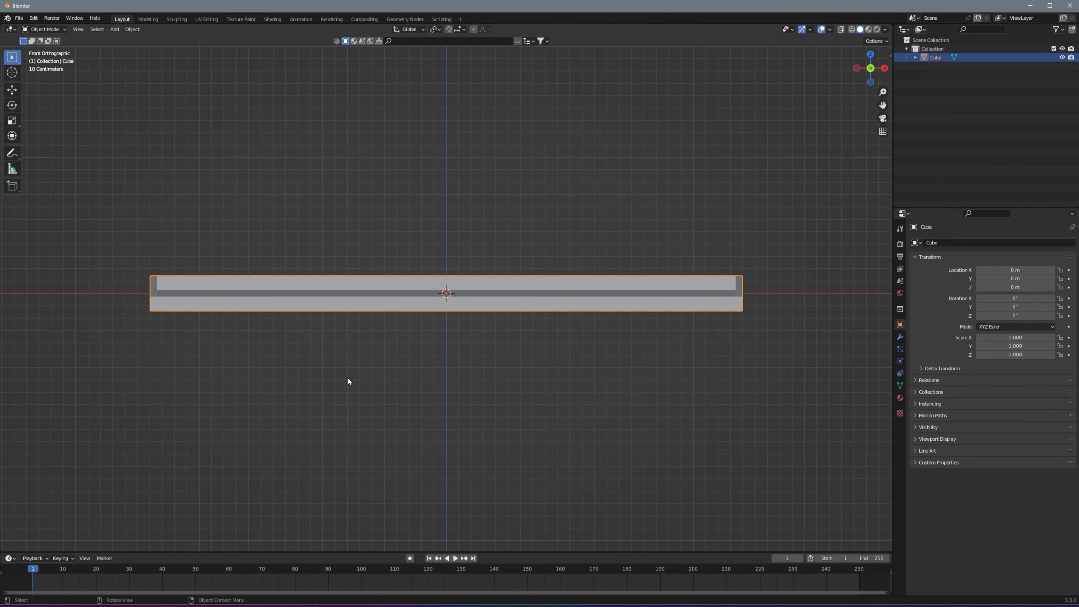
key(KP_3)
scroll(457, 375, up, 4)
key(z)
click(436, 369)
scroll(440, 368, down, 2)
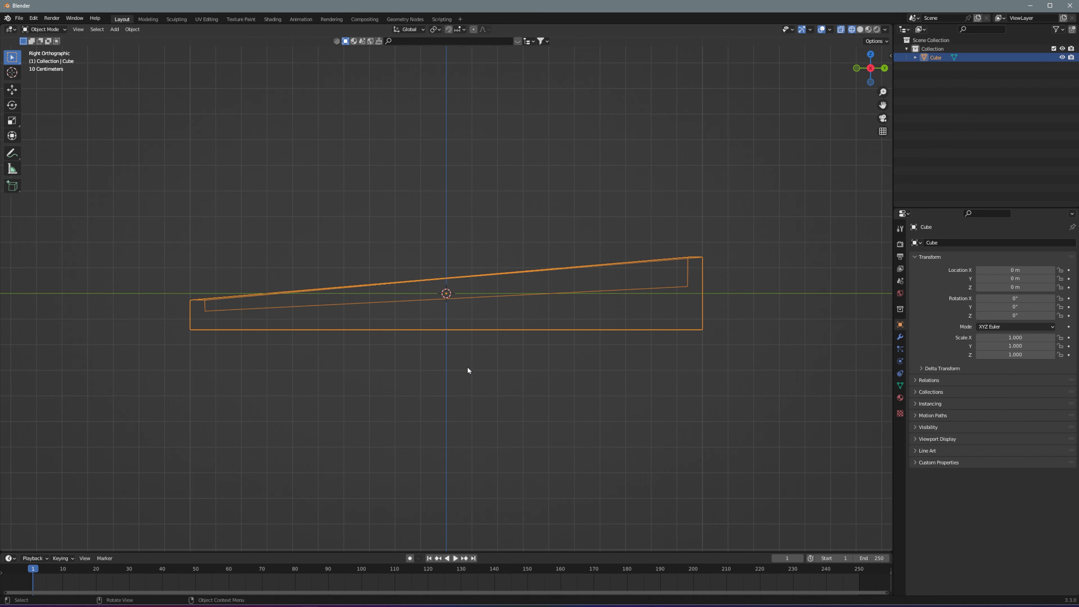
key(z)
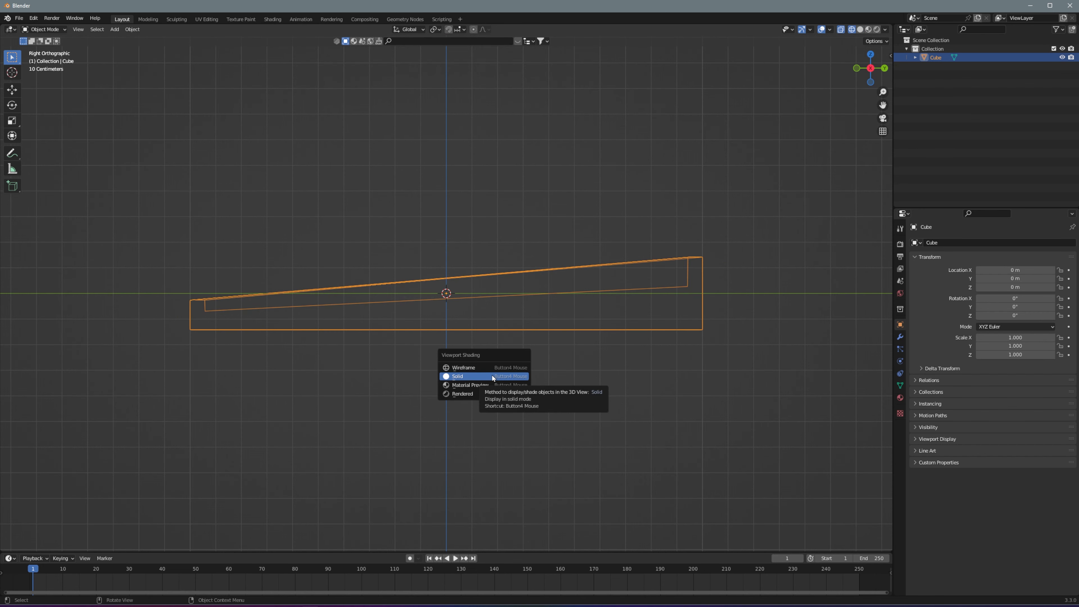
click(492, 375)
mouse_move(493, 376)
middle_down()
mouse_move(518, 415)
mouse_move(446, 397)
middle_up()
Add a second cube, raise it to about 0.278 m on Z, and scale it uniformly to about 0.297
key(KP_7)
key(shift+a)
click(714, 175)
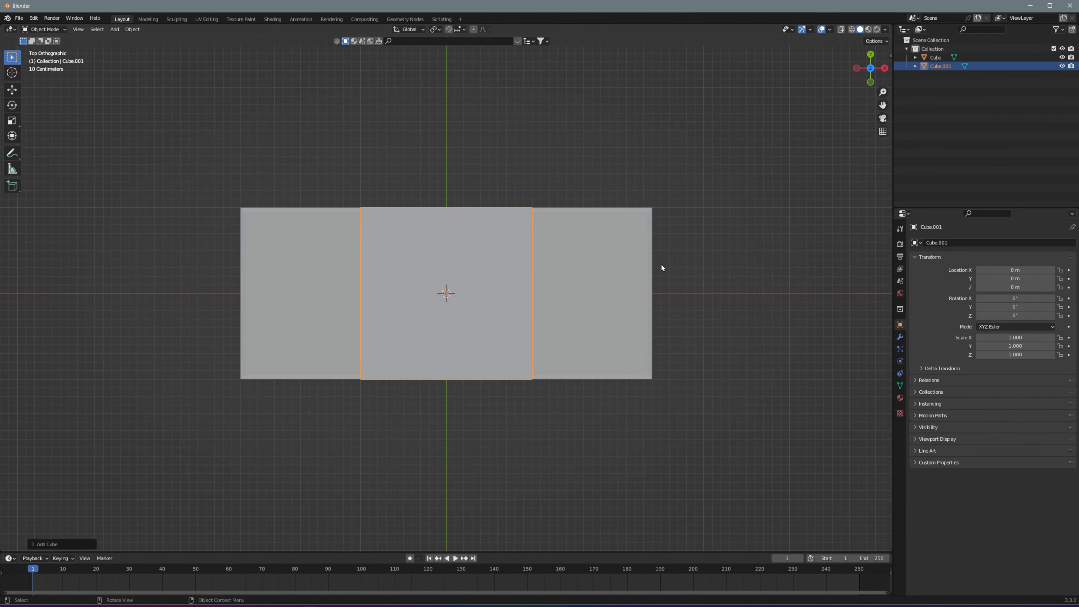
middle_drag(555, 453, 542, 421)
key(n)
click(815, 54)
key(n)
middle_drag(599, 324, 557, 289)
click(555, 297)
key(s)
click(480, 298)
scroll(476, 301, up, 5)
Isolate the small cube in local view and enlarge its bottom face to taper the block upward
key(KP_Divide)
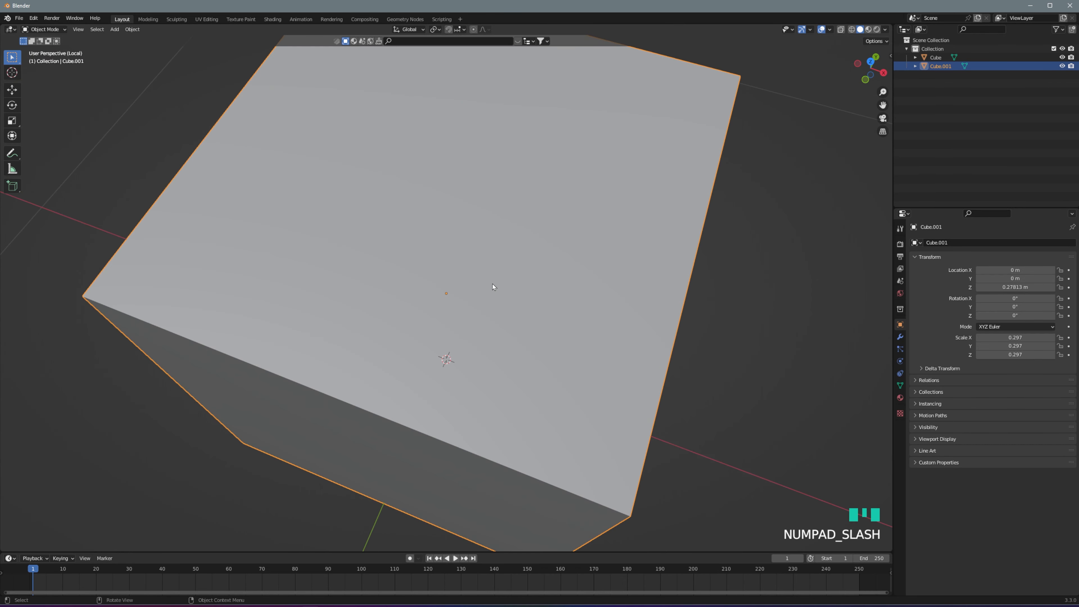
middle_drag(492, 284, 491, 282)
key(Tab)
click(487, 364)
key(KP_1)
key(ctrl+KP_7)
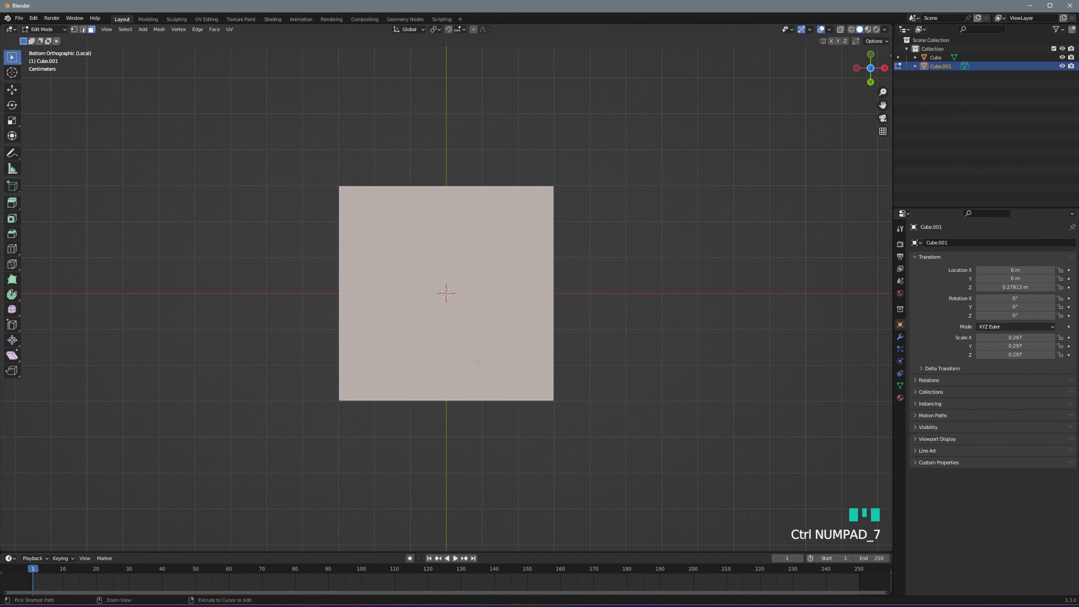
key(s)
click(487, 364)
key(z)
click(487, 357)
key(s)
click(494, 359)
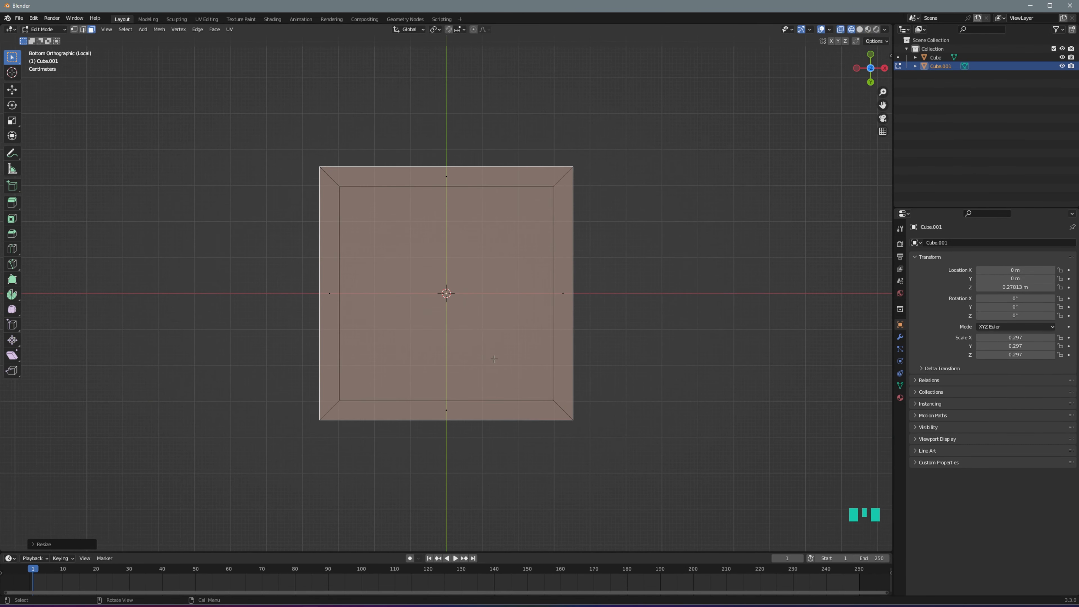
key(KP_1)
key(Tab)
Add a Subdivision Surface modifier to the tapered block with viewport and render levels of 4
scroll(540, 366, down, 3)
middle_drag(539, 366, 458, 294)
key(shift+z)
click(532, 297)
click(900, 336)
click(932, 243)
click(905, 404)
click(1022, 281)
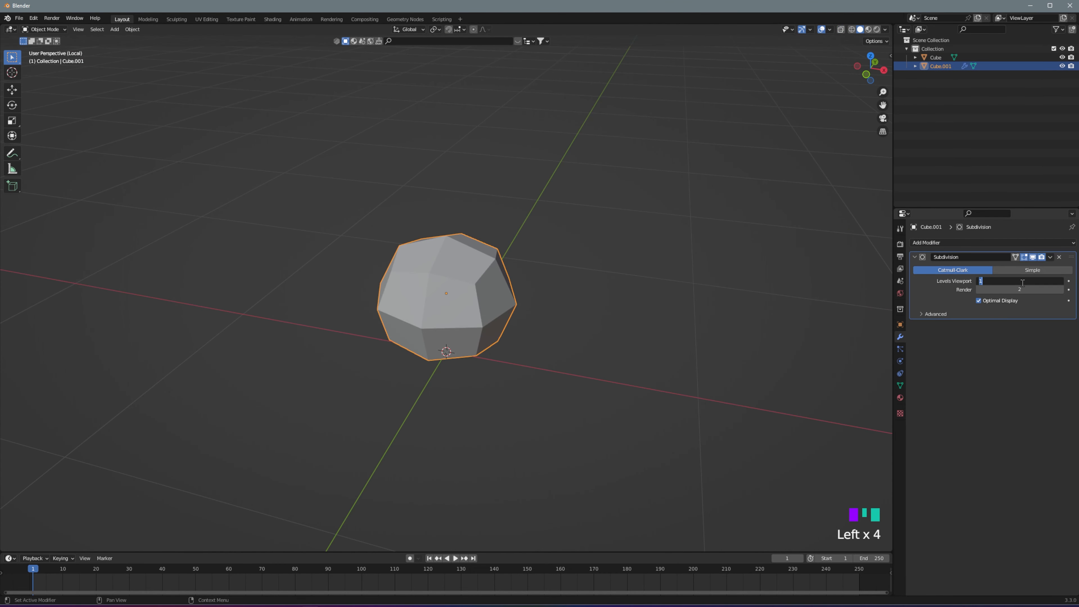
text(3)
key(Return)
Add two evenly spaced loop cuts dividing the tapered block across its X width
key(Tab)
key(ctrl+r)
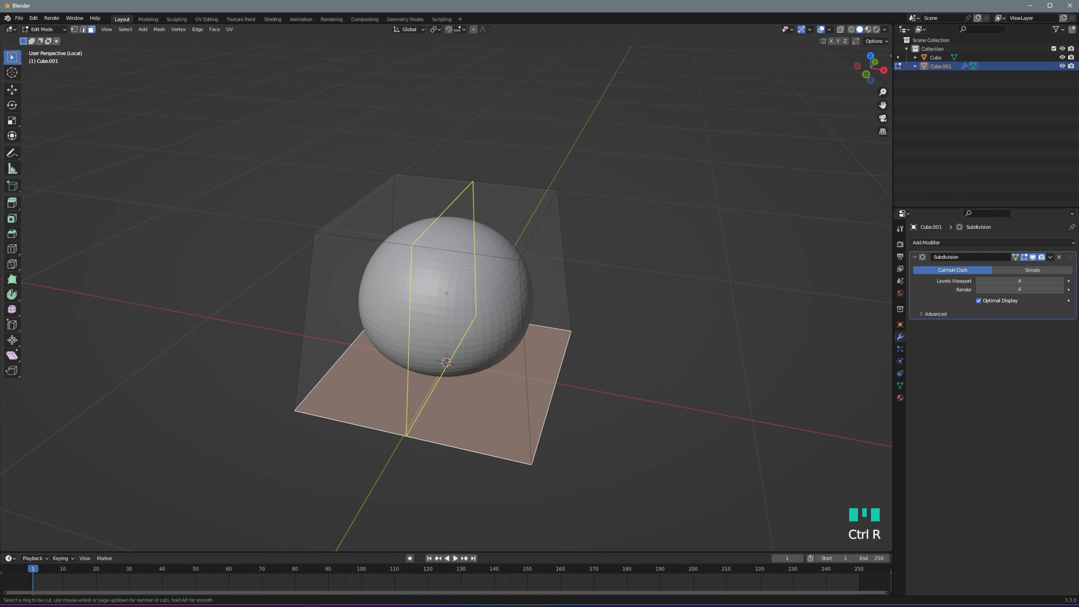
scroll(467, 265, up, 1)
click(467, 265)
right_click(467, 266)
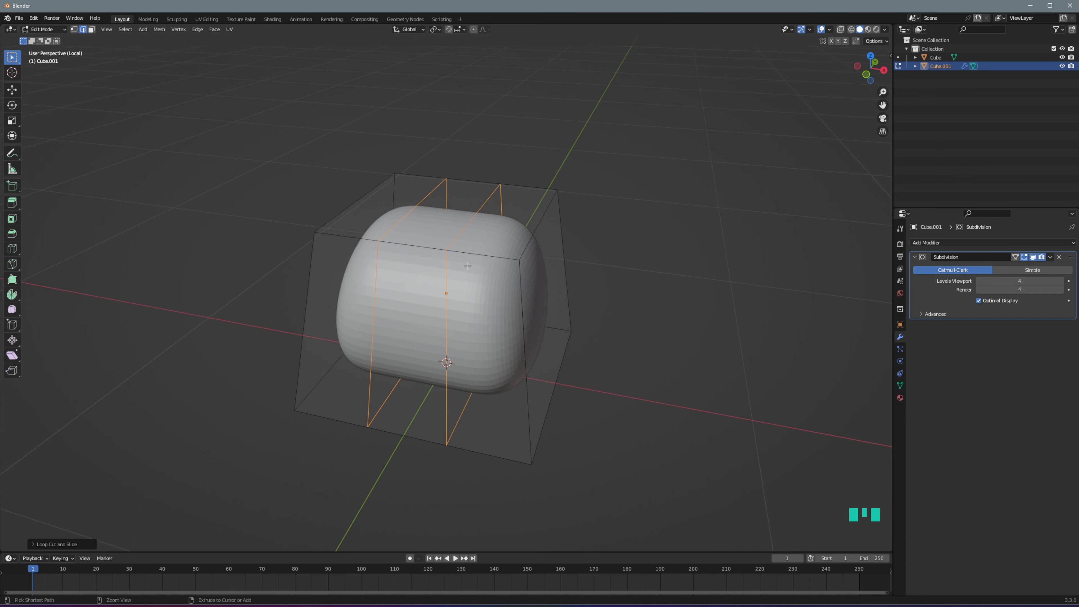
Edge-slide one of the two loops close to the block's negative X end
shift+double_click(460, 233)
key(s)
right_click(467, 244)
double_click(393, 226)
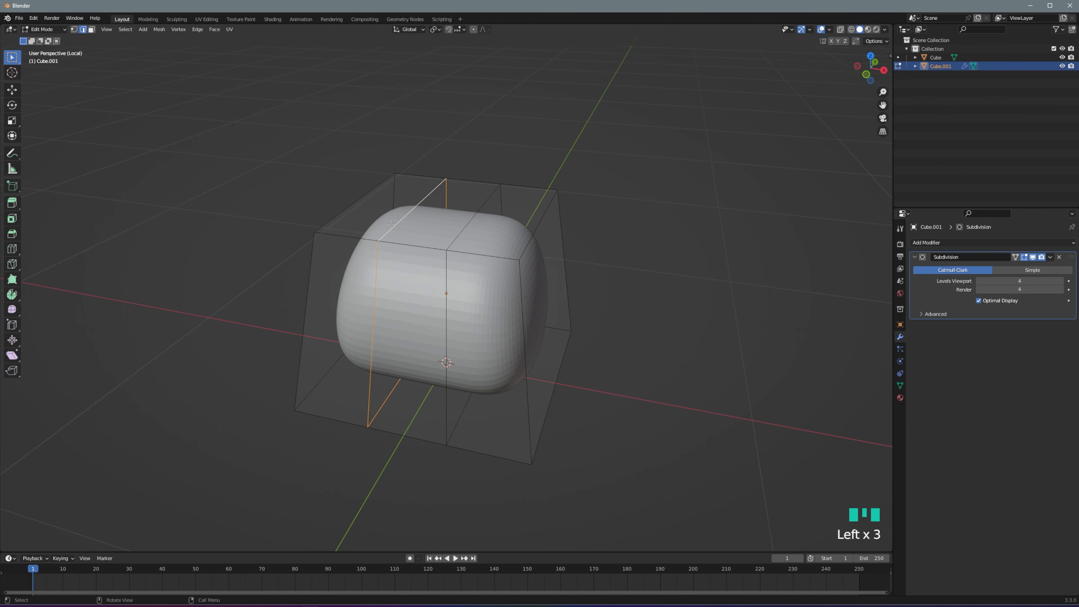
key(g)
key(g)
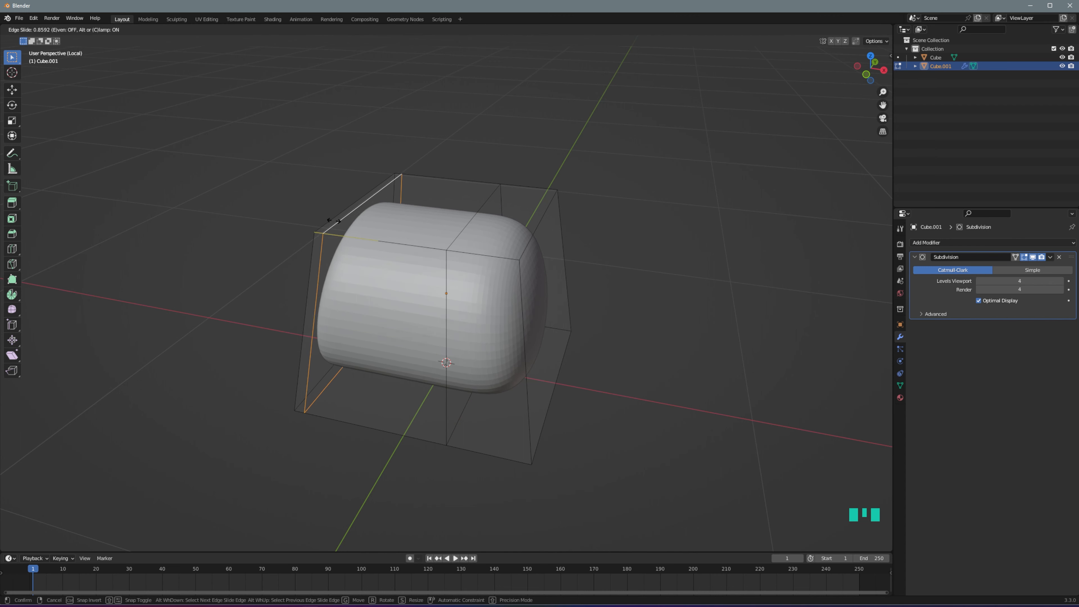
click(337, 225)
Try to move the second loop toward the block's positive X end
double_click(460, 233)
key(g)
key(x)
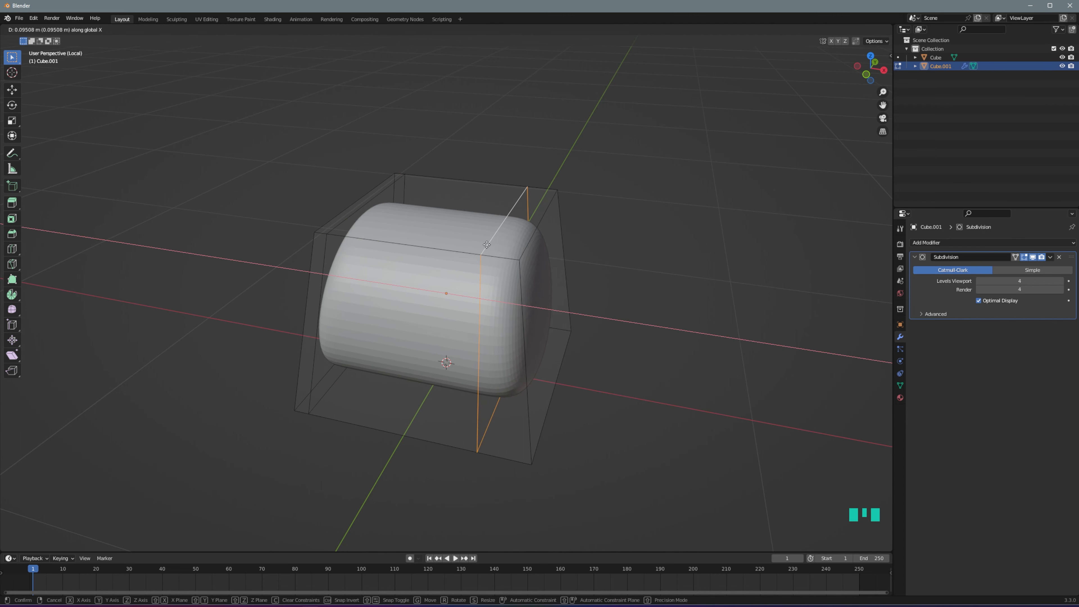
key(x)
right_click(556, 259)
key(g)
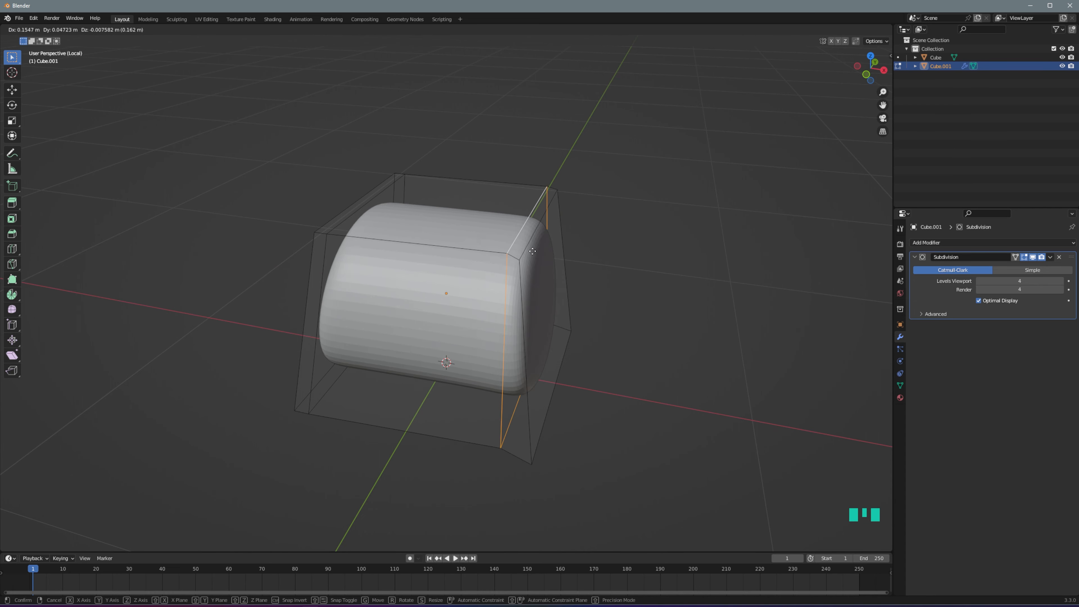
right_click(667, 263)
click(667, 264)
scroll(463, 290, down, 3)
middle_drag(438, 302, 463, 274)
alt+click(463, 274)
key(g)
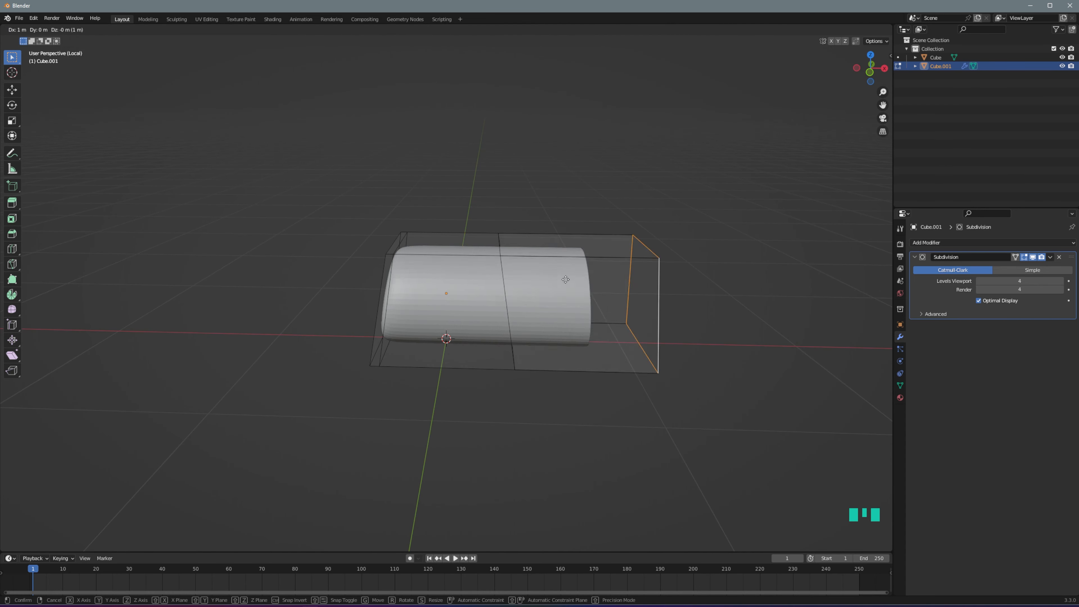
click(508, 291)
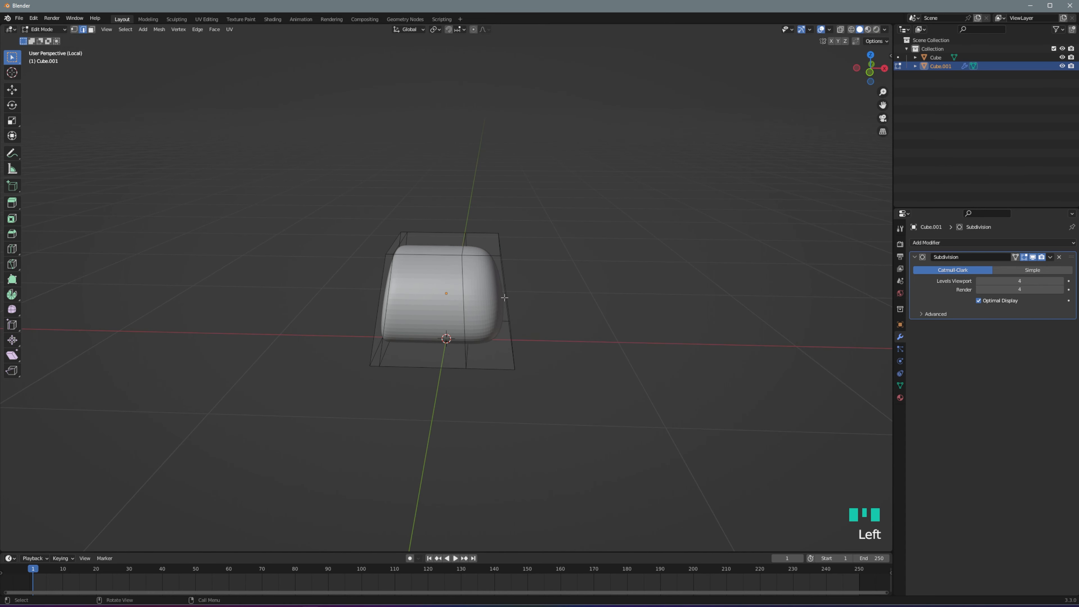
Try moving the selection once more, and undo the loop cuts and all their moves
scroll(508, 292, down, 1)
key(g)
click(480, 284)
key(ctrl+z)
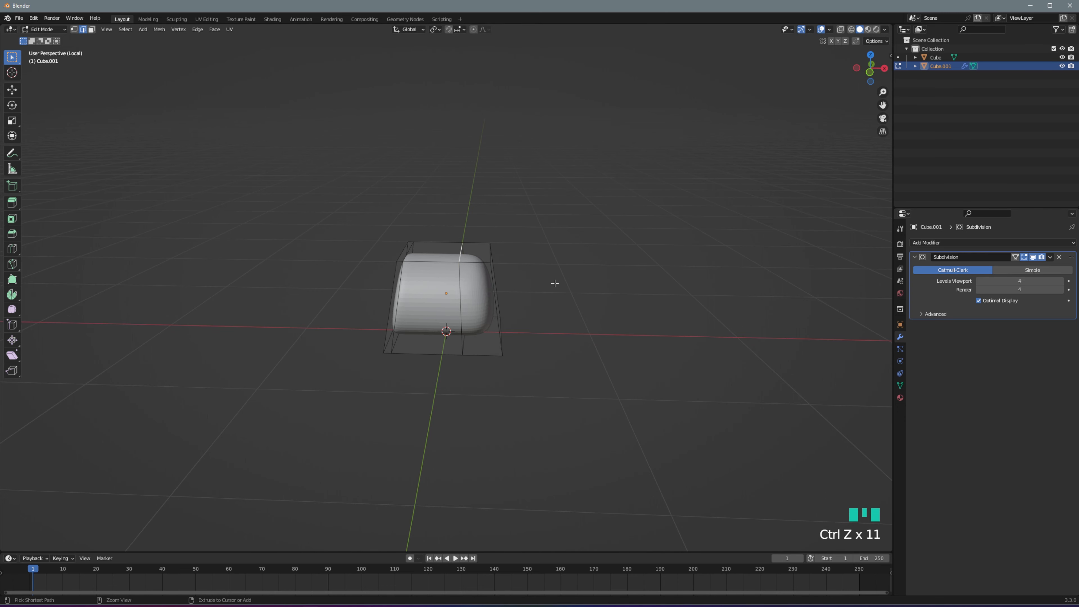
key(ctrl+z)
key(ctrl+z)
Add a single loop cut to the tapered block and edge-slide it against the negative X end
key(ctrl+r)
click(394, 271)
key(g)
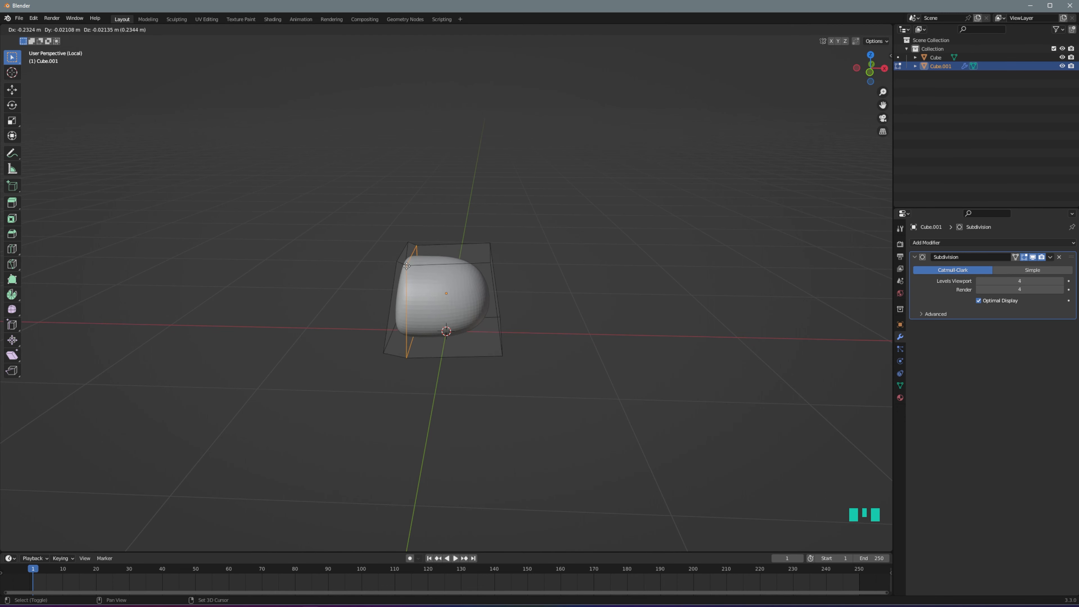
right_click(434, 255)
key(g)
key(g)
click(393, 255)
key(ctrl+z)
scroll(407, 260, up, 2)
key(g)
key(g)
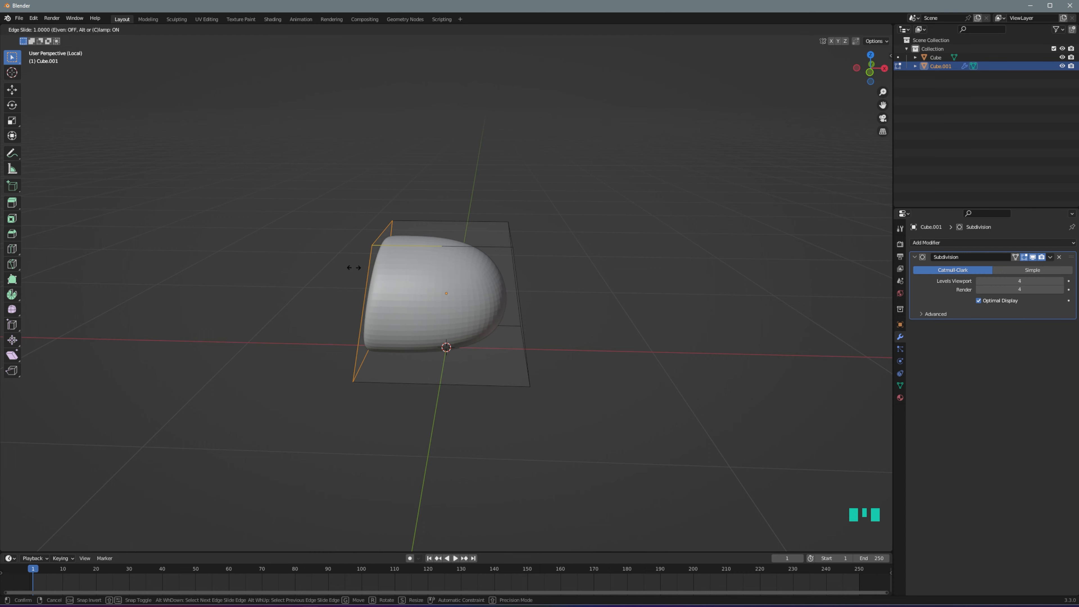
click(355, 266)
Add supporting loop cuts near the block's remaining side, top and bottom edges to tighten its rounded corners
key(ctrl+r)
click(436, 251)
click(488, 255)
middle_drag(488, 255, 623, 259)
key(ctrl+r)
key(ctrl+r)
click(426, 268)
key(Tab)
key(Tab)
key(ctrl+r)
key(Tab)
key(KP_1)
key(Tab)
key(ctrl+r)
click(426, 284)
key(Tab)
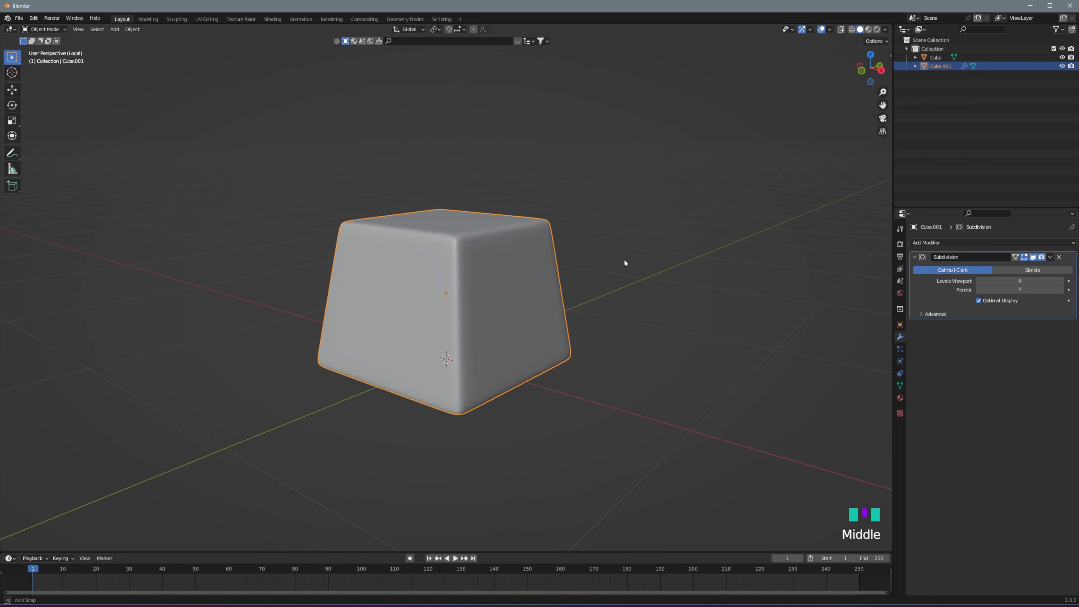
Add two evenly spaced loop cuts through the middle of the block, dividing its Y width
key(KP_1)
key(Tab)
key(ctrl+r)
scroll(441, 236, up, 1)
click(441, 236)
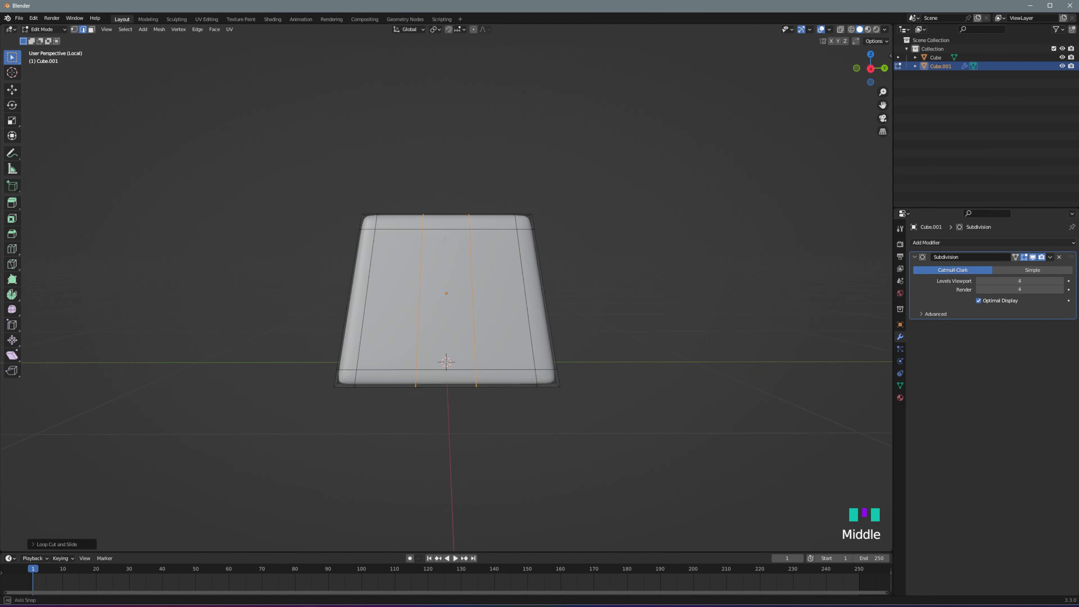
Select the middle edges on the keycap's top, move them in side view, and return to Object Mode
middle_drag(441, 236, 426, 310)
click(422, 254)
shift+click(424, 255)
key(KP_3)
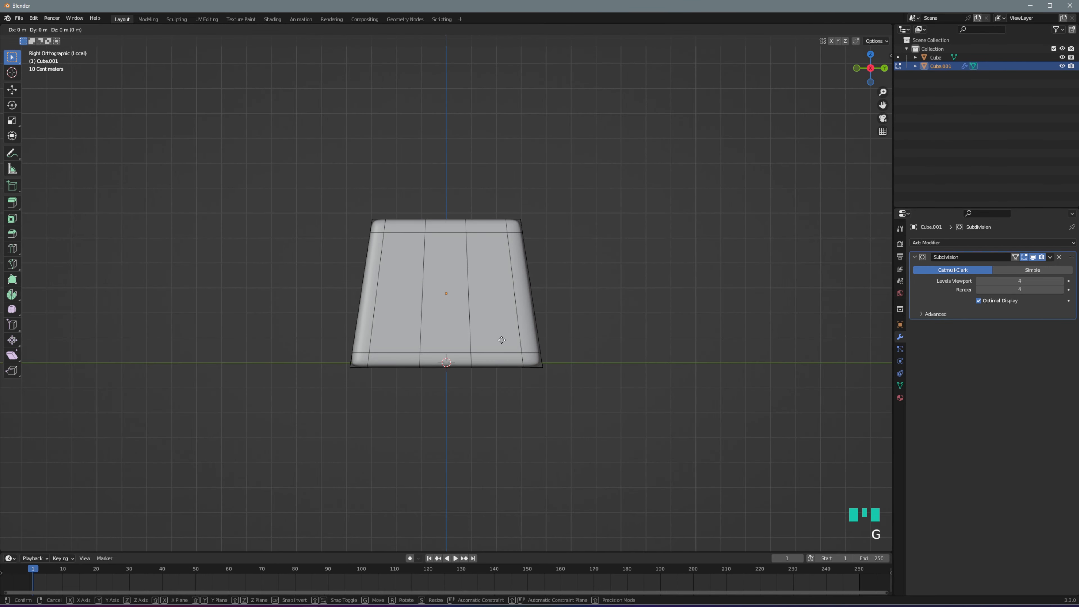
key(g)
click(501, 344)
key(Tab)
middle_drag(500, 345, 500, 277)
key(Tab)
key(Tab)
click(581, 324)
click(498, 254)
scroll(498, 257, down, 3)
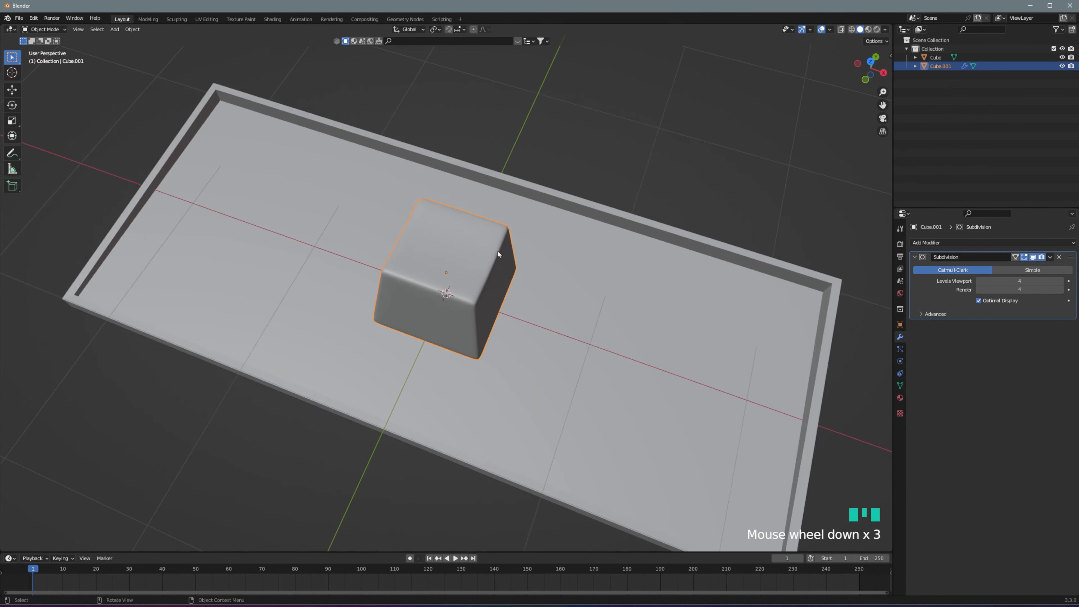
Scale the keycap down in top view to key size relative to the case
key(KP_7)
key(s)
click(475, 307)
key(g)
key(y)
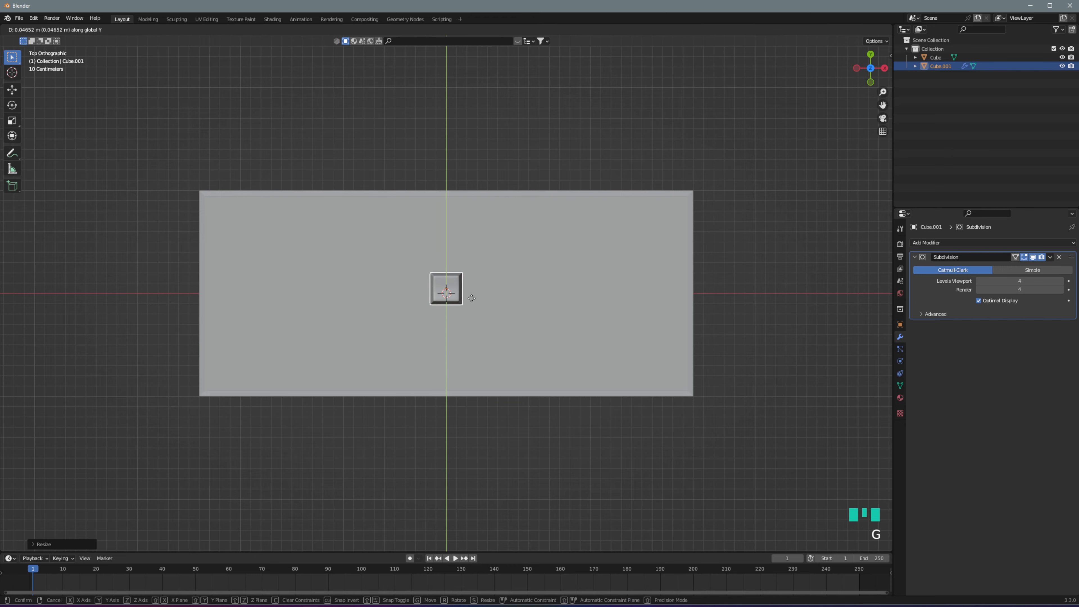
right_click(472, 292)
Move the keycap vertically in wireframe side view to sit at the case's recessed surface
middle_drag(472, 291, 453, 284)
key(KP_1)
key(KP_3)
scroll(455, 282, up, 2)
key(shift+z)
scroll(521, 281, up, 3)
key(g)
middle_click(482, 251)
click(482, 278)
Rotate the keycap to match the case's slope and fine-tune its position on the recessed floor
key(r)
click(488, 275)
scroll(488, 274, up, 8)
key(g)
click(494, 343)
key(shift+z)
scroll(494, 342, down, 12)
Add an Array modifier to the keycap with a relative X offset of 1.06 and a count of 6
key(KP_7)
click(993, 242)
click(844, 267)
click(1021, 376)
click(1021, 377)
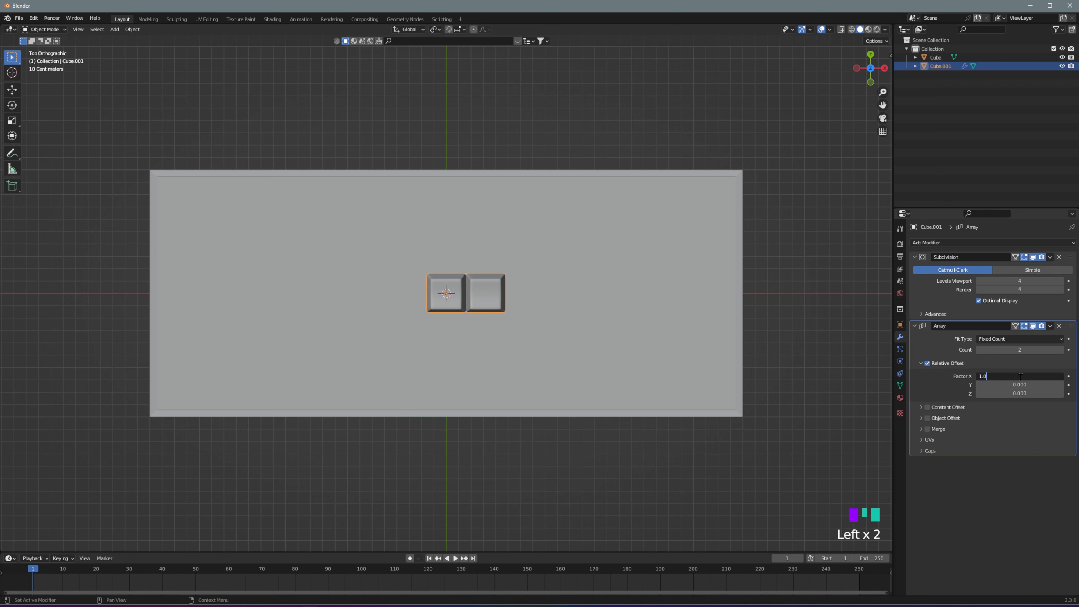
click(1060, 349)
click(1061, 349)
Move the key row along its local X and Y axes into the case's upper-left corner
key(g)
key(x)
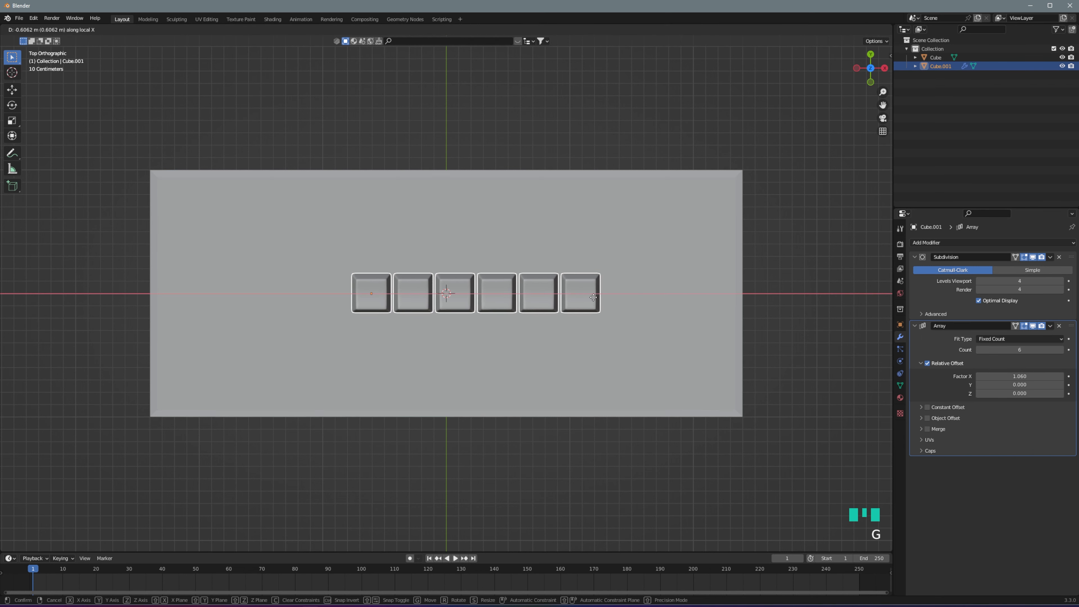
click(412, 295)
key(g)
key(y)
key(y)
click(412, 205)
click(410, 438)
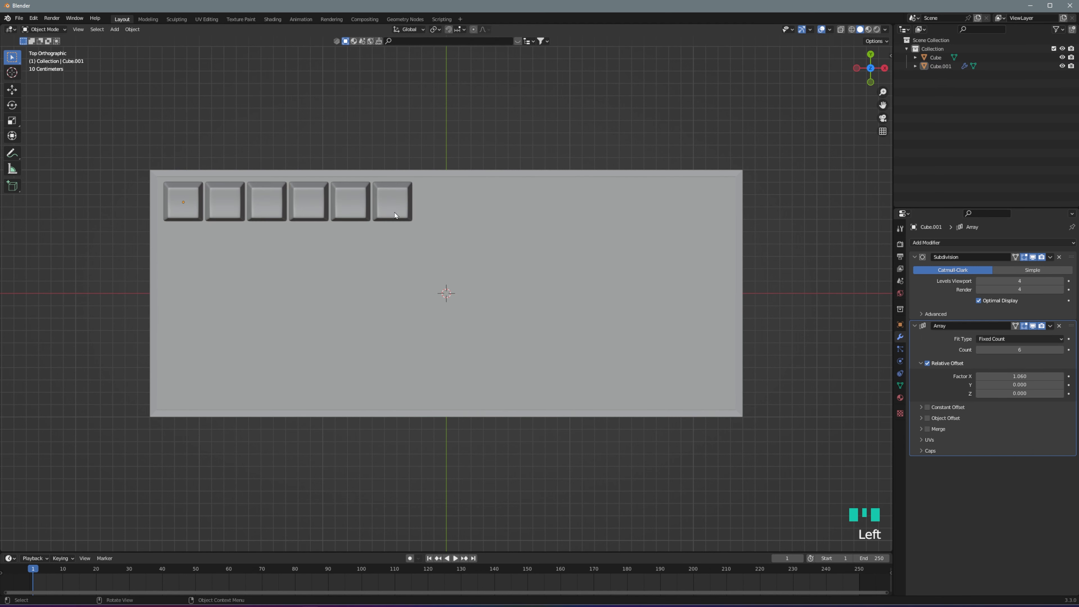
Duplicate the key row to the right of the original and set the copy's array count to 3
click(392, 216)
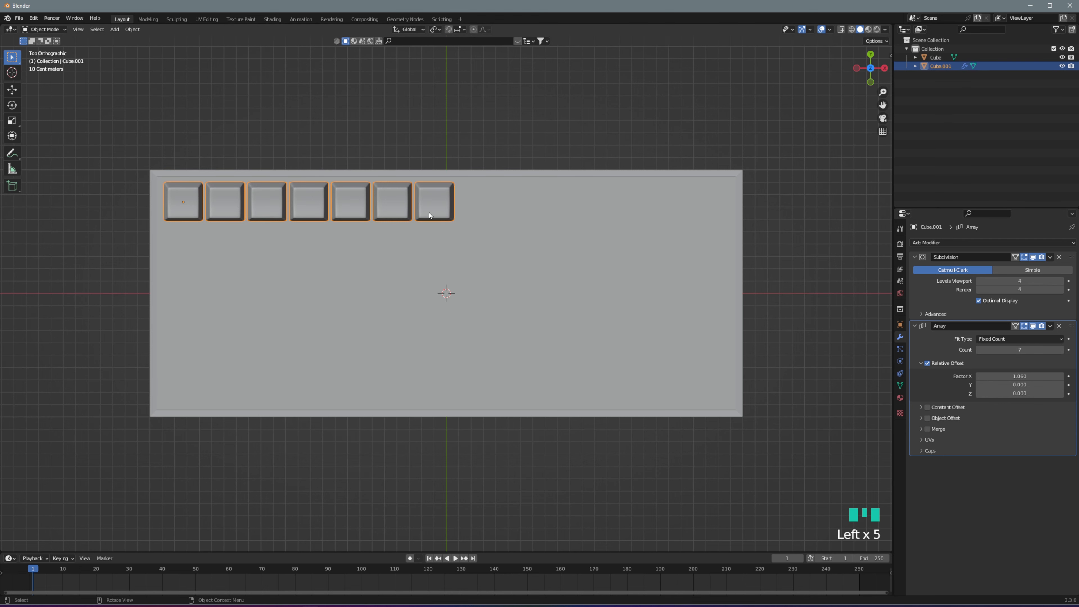
key(shift+d)
click(759, 215)
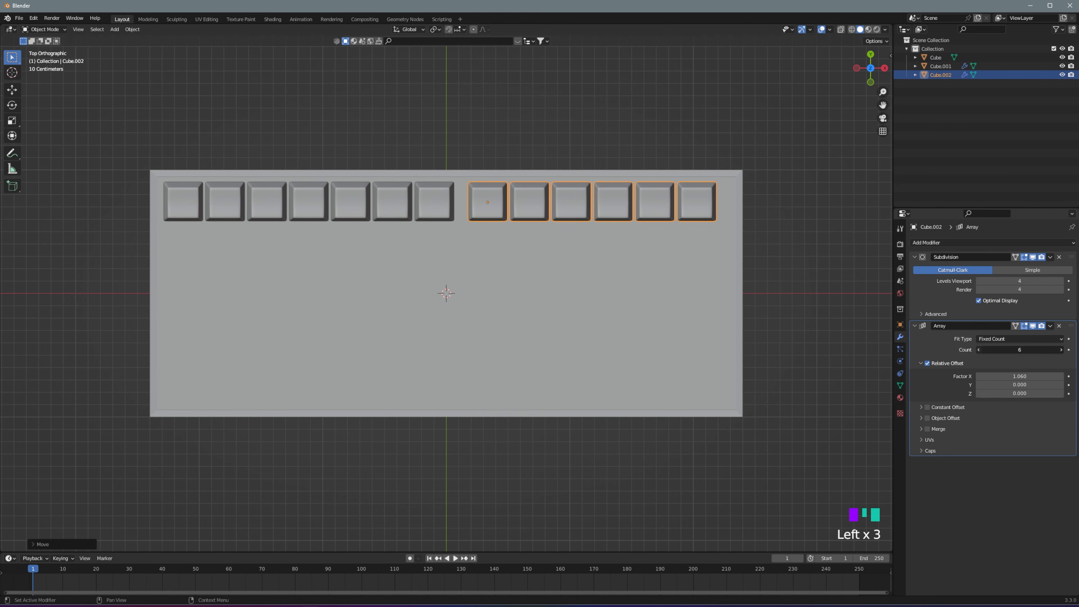
click(980, 349)
click(980, 349)
click(979, 350)
Duplicate the three-key group along its local X axis toward the case's right end
key(shift+d)
key(x)
key(x)
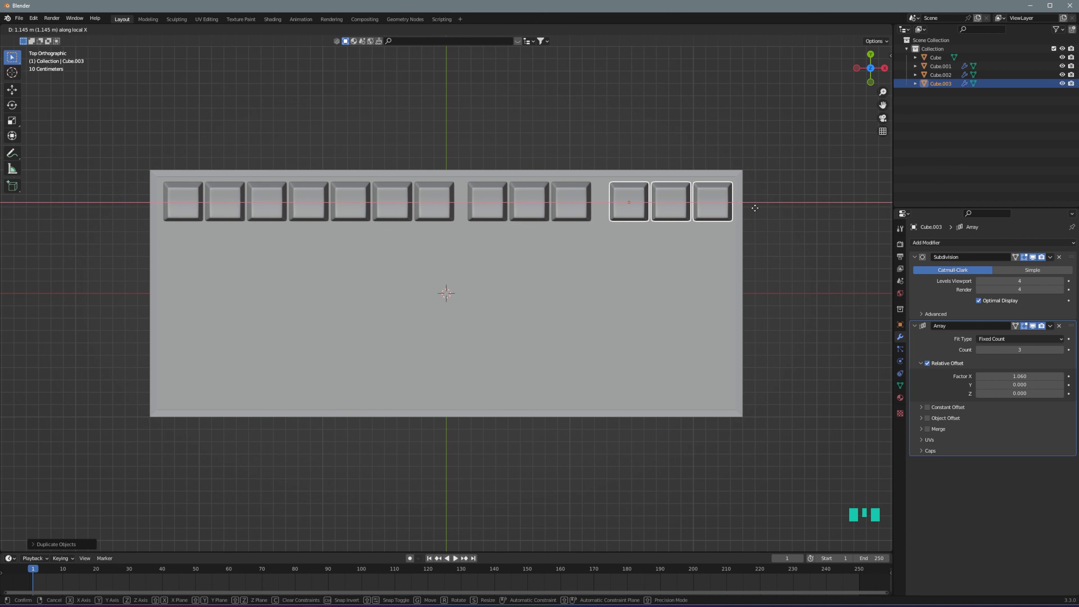
click(755, 208)
Set the first row's array count to 6 and move the middle three-key group closer to it
click(438, 211)
click(571, 204)
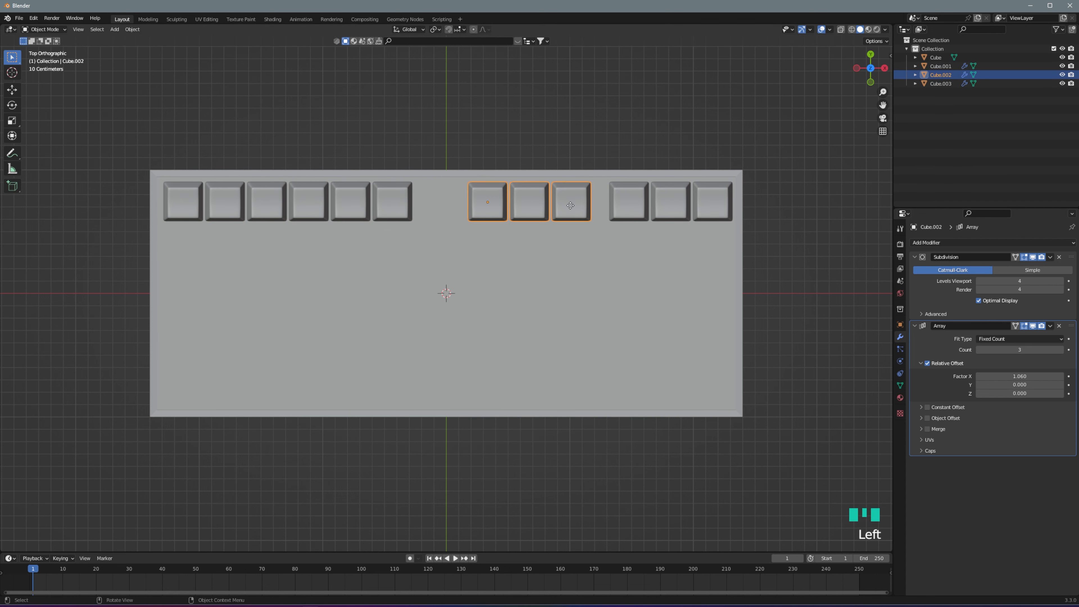
key(g)
click(527, 204)
Move the rightmost key group left along its local X axis and set its array count to 4
click(637, 205)
key(g)
key(x)
key(x)
click(587, 207)
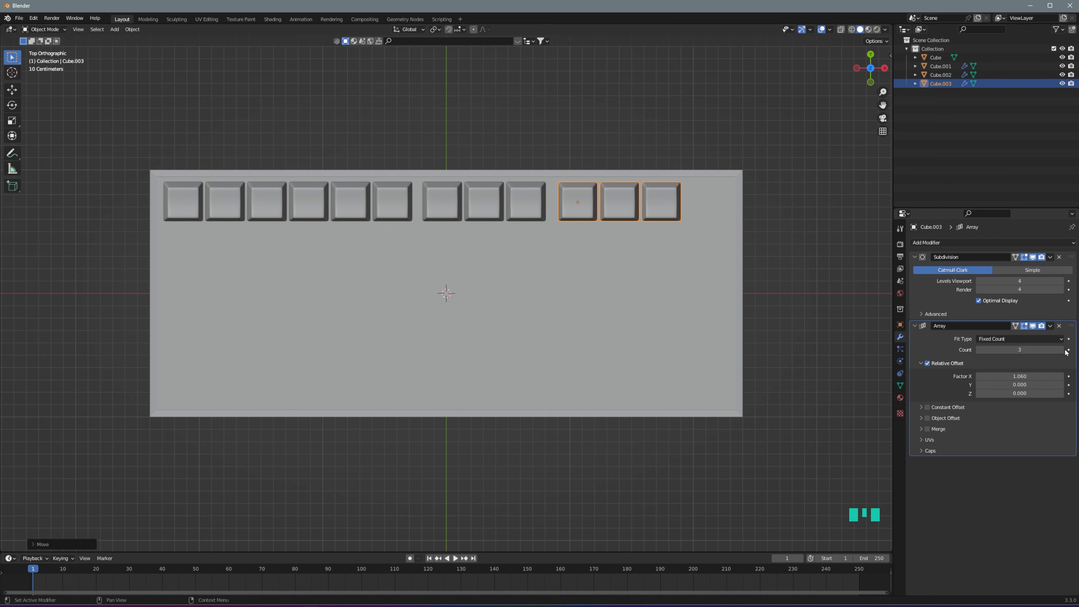
click(1061, 349)
Shift the four-key group toward the case's right edge and space the three-key group evenly between its neighbours
click(786, 238)
click(700, 202)
key(g)
key(x)
key(x)
click(709, 202)
click(539, 203)
key(g)
key(x)
key(x)
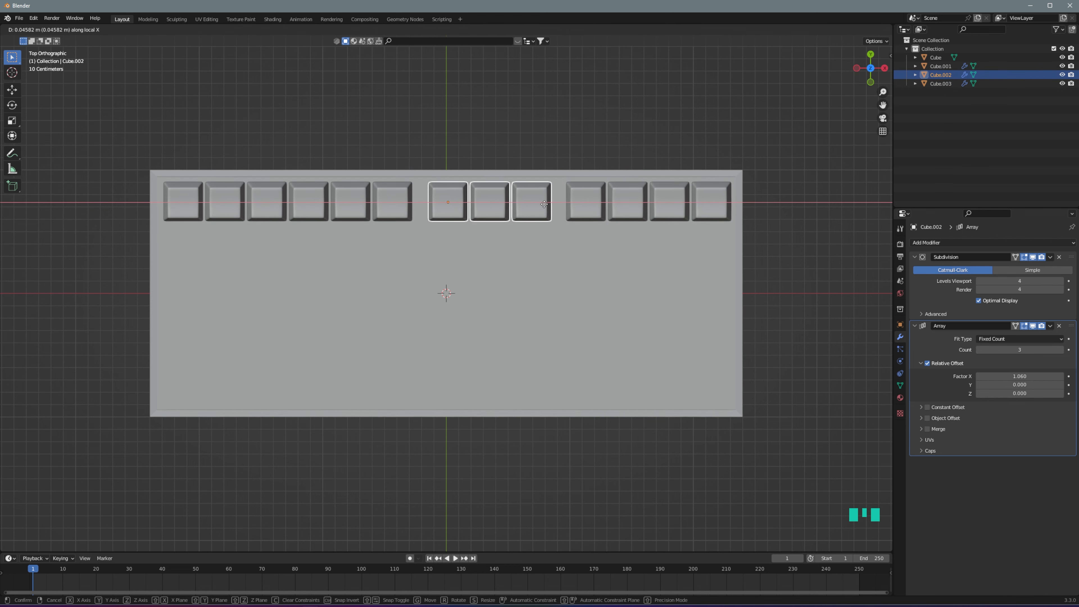
click(545, 204)
Try a second Array modifier on the six-key row with relative offsets of X 0 and Y -1.06
click(402, 205)
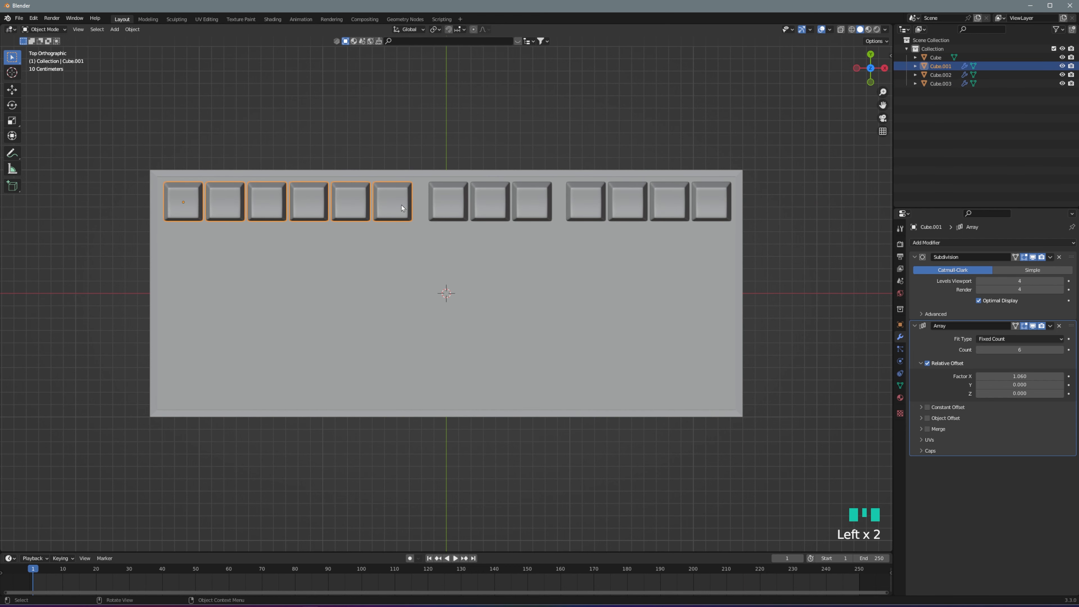
click(934, 242)
click(927, 255)
click(1026, 514)
text(000)
key(Return)
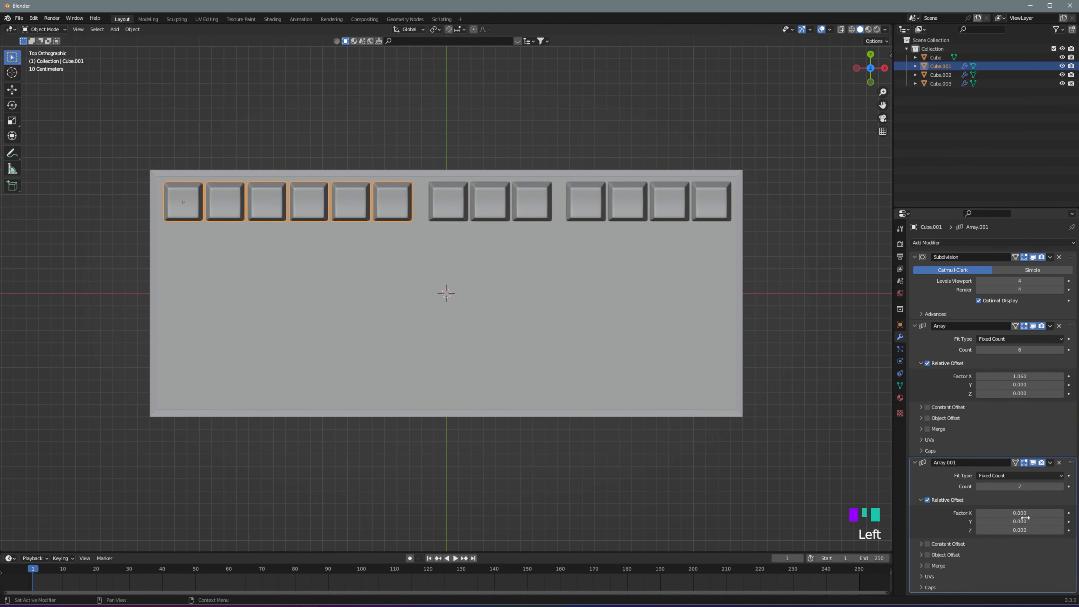
click(1019, 521)
text(1.06)
key(Return)
click(1018, 521)
text(-1.06)
key(Return)
triple_click(1061, 488)
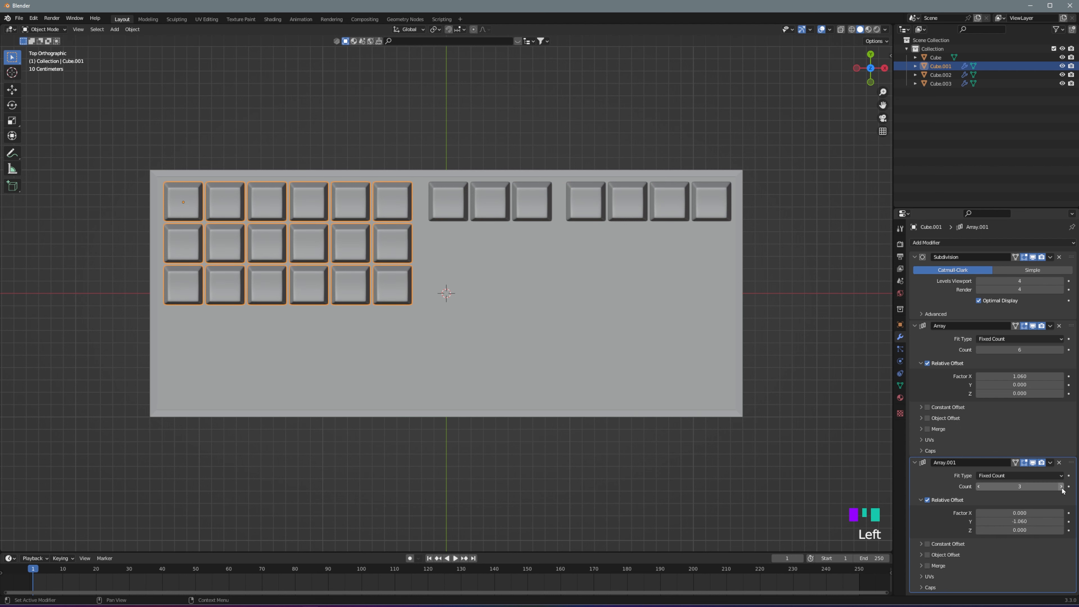
Reduce the six-key row's second array count to 1 and remove that modifier
double_click(390, 333)
double_click(241, 251)
click(980, 487)
click(980, 486)
click(980, 487)
click(980, 487)
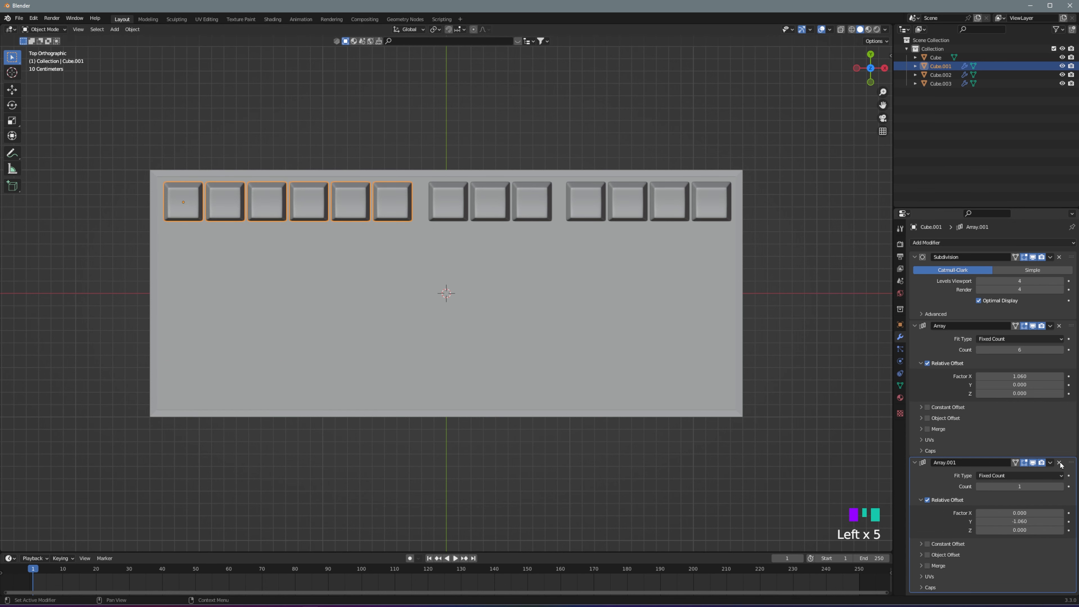
click(1059, 463)
Duplicate the six-key row and move the copy about 0.39 m down along its local Y axis
click(389, 201)
key(shift+d)
right_click(390, 218)
key(g)
key(y)
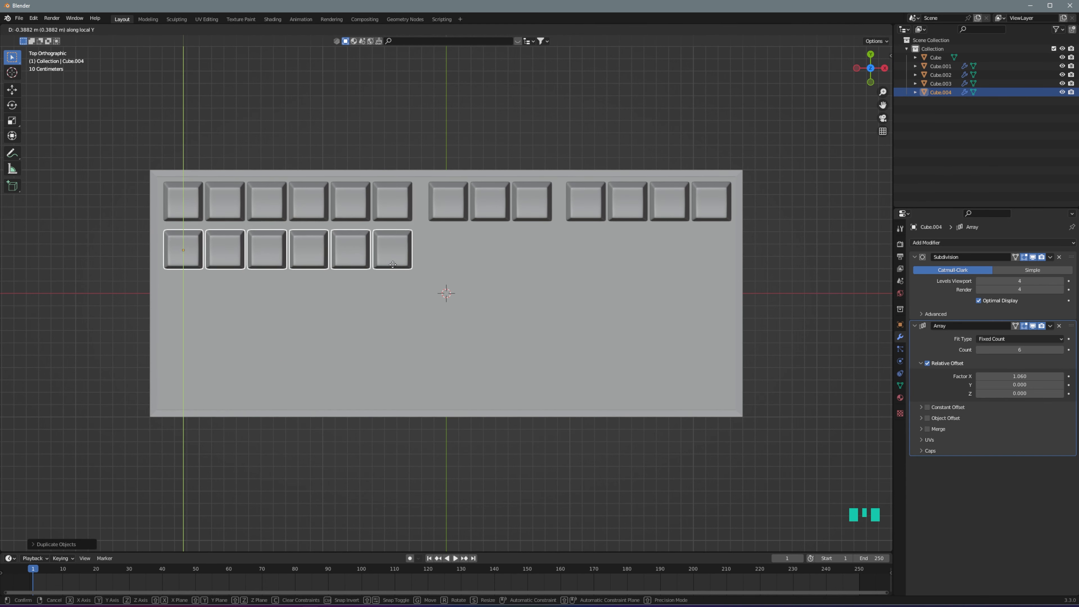
click(457, 260)
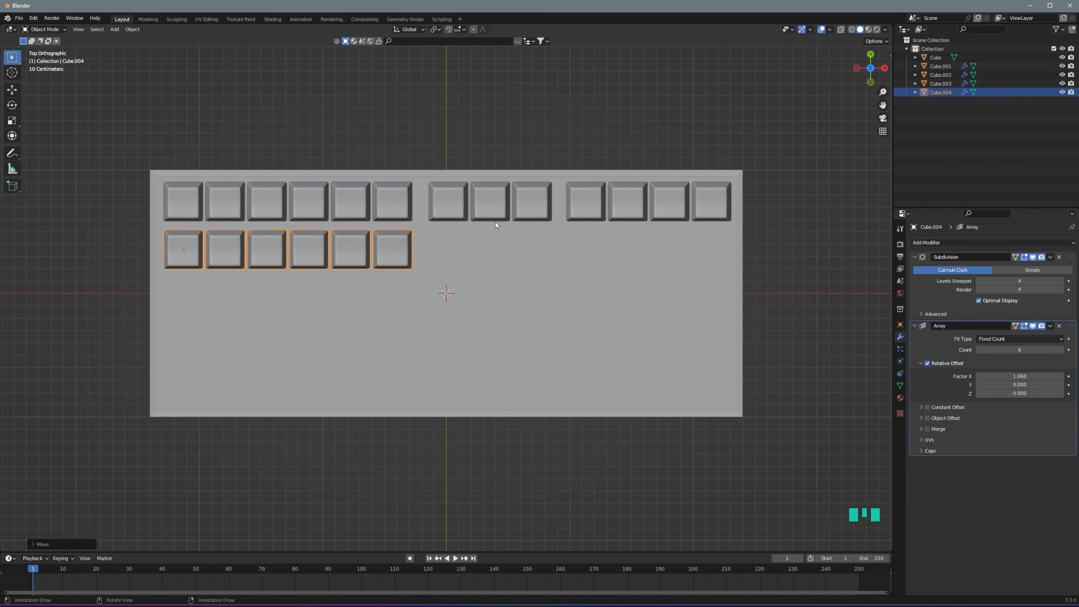
Add a second Array modifier to the duplicated six-key row and set its relative X offset to 0
click(992, 242)
click(905, 269)
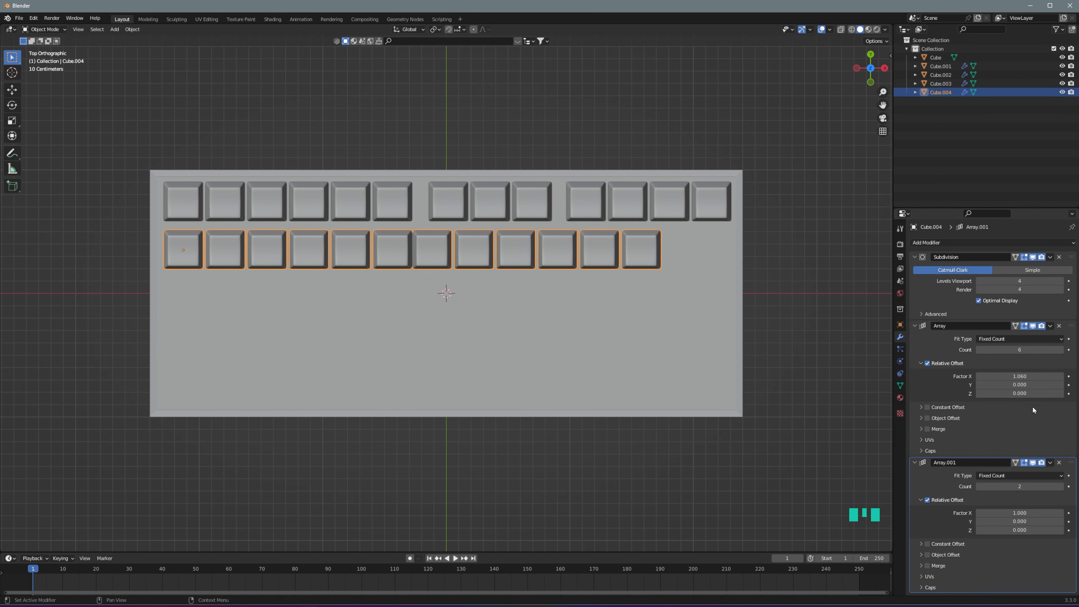
click(1022, 513)
text(0)
key(Return)
Set the duplicated row's second array to a relative Y offset of -1.06 and a count of 4
click(1022, 522)
text(1)
key(Return)
click(1026, 522)
text(1.06)
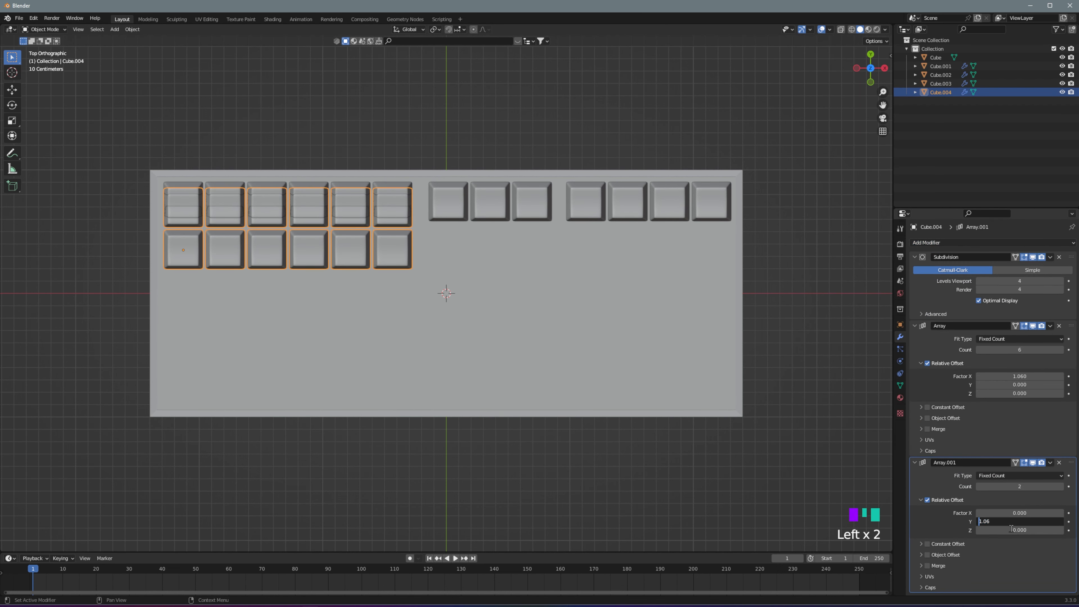
text(-)
key(Return)
click(1061, 487)
click(1061, 487)
click(663, 505)
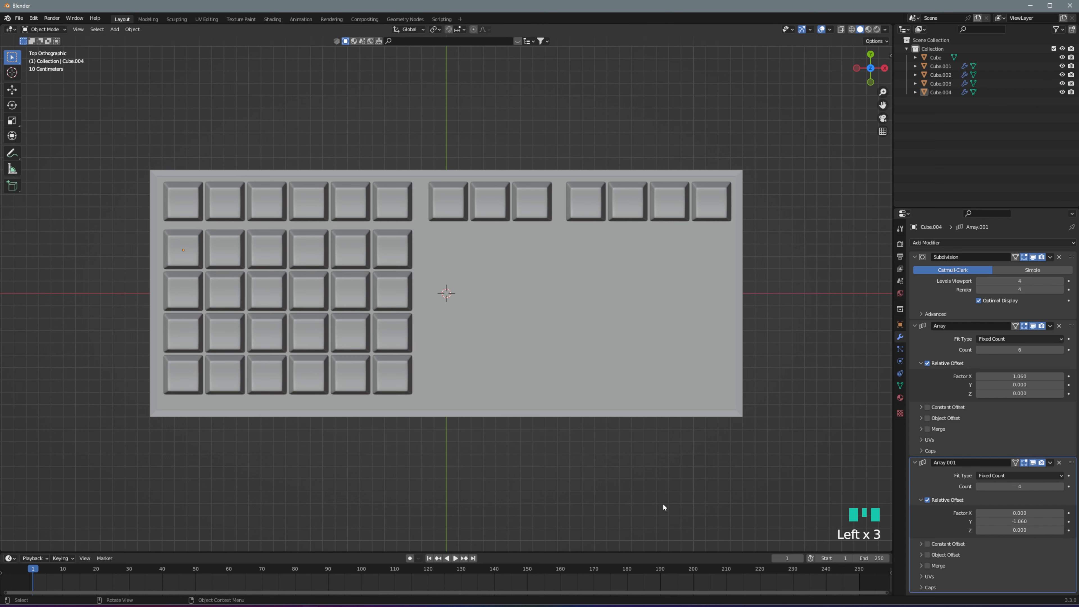
Add a second Array modifier to the three-key group with relative offsets of X 0 and Y -1.06
click(460, 218)
drag(993, 242, 905, 269)
click(1031, 513)
text(0)
key(Return)
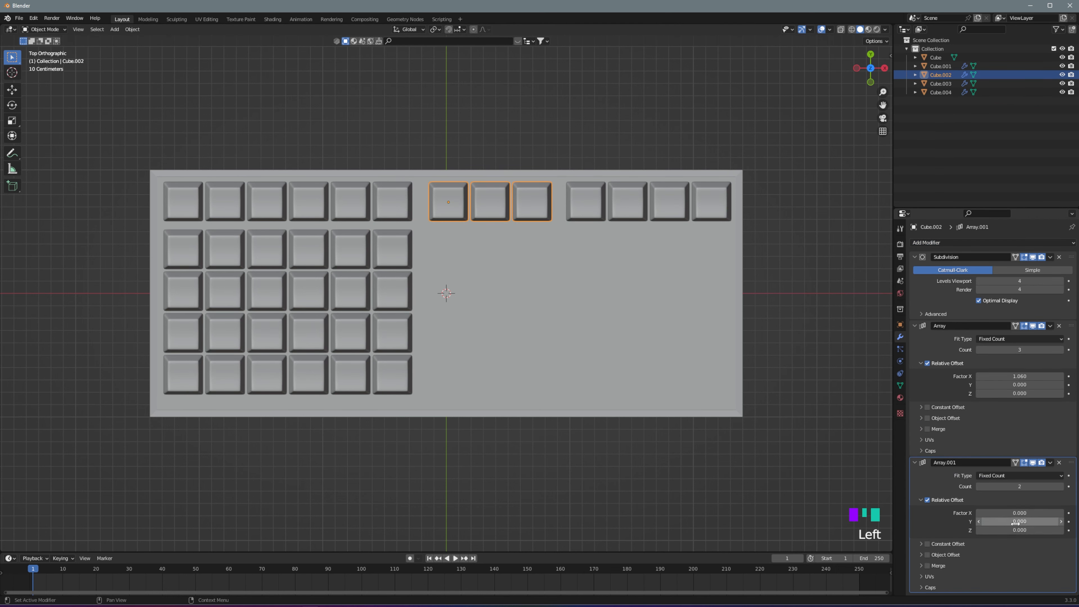
click(1016, 522)
text(1.06)
key(Return)
text(-)
key(Return)
click(850, 366)
Duplicate the two-row, three-column key block and move the copy down local Y to align with the bottom two rows
click(530, 249)
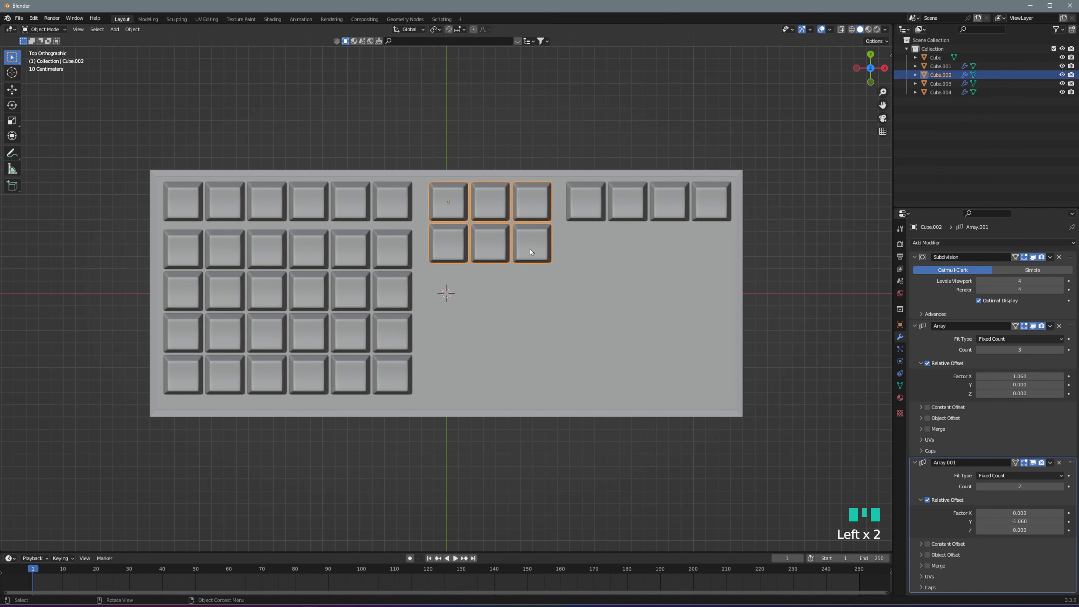
key(shift+d)
right_click(536, 368)
key(y)
key(y)
key(y)
key(g)
key(y)
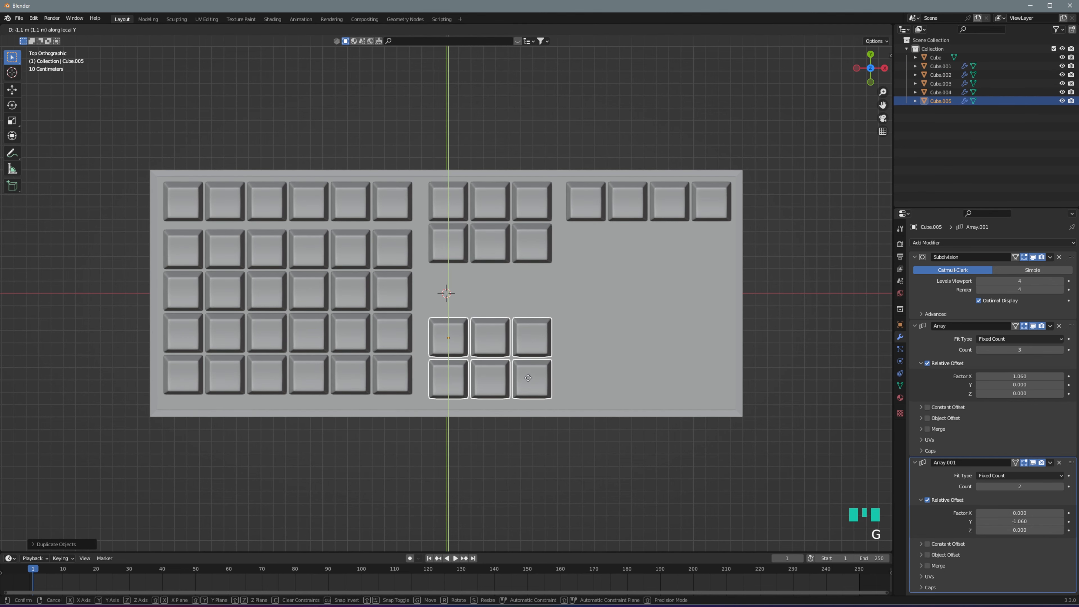
click(528, 379)
click(531, 437)
Try applying the second Array modifier on the lower three-column key block, and undo it
click(533, 370)
click(1049, 463)
click(1035, 473)
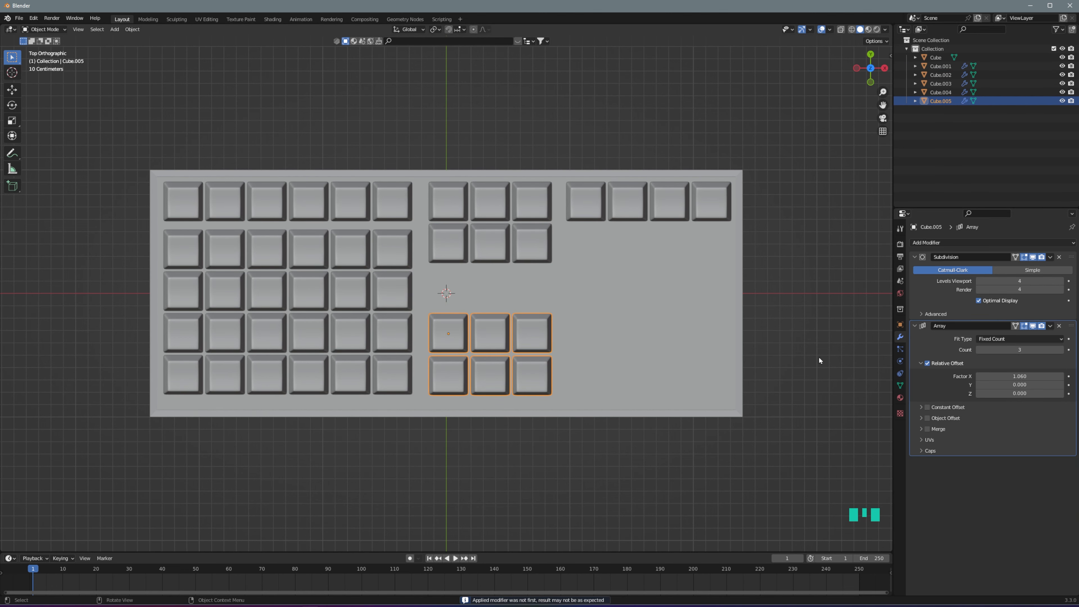
key(ctrl+z)
key(ctrl+z)
Duplicate the four-key row and move the copy about 0.34 m down along its local Y axis
scroll(765, 364, down, 3)
click(579, 249)
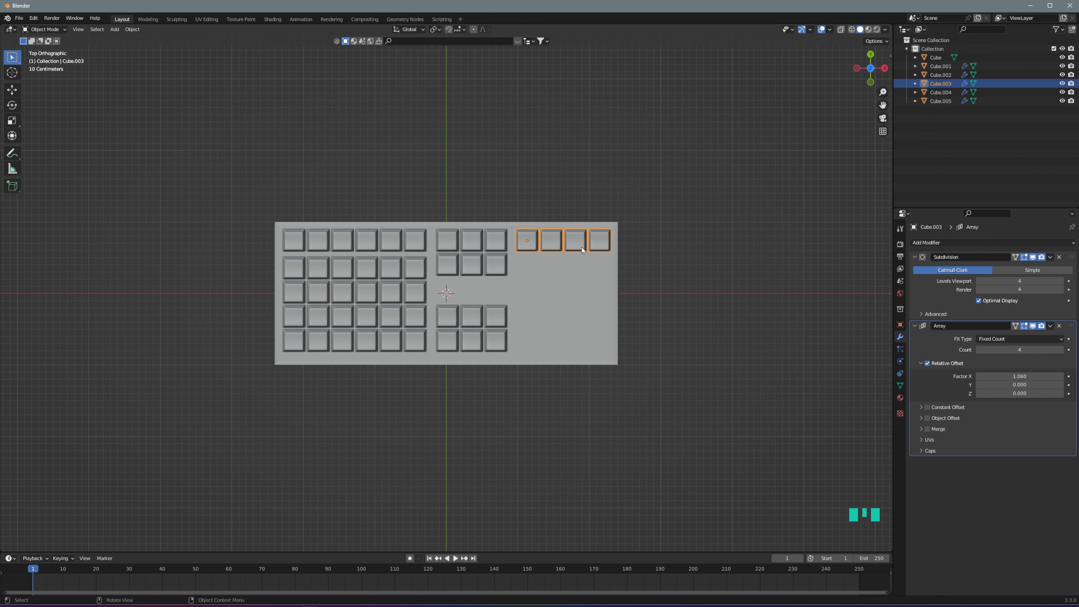
click(651, 196)
scroll(651, 196, up, 4)
click(651, 196)
key(shift+d)
right_click(747, 218)
key(g)
key(y)
key(y)
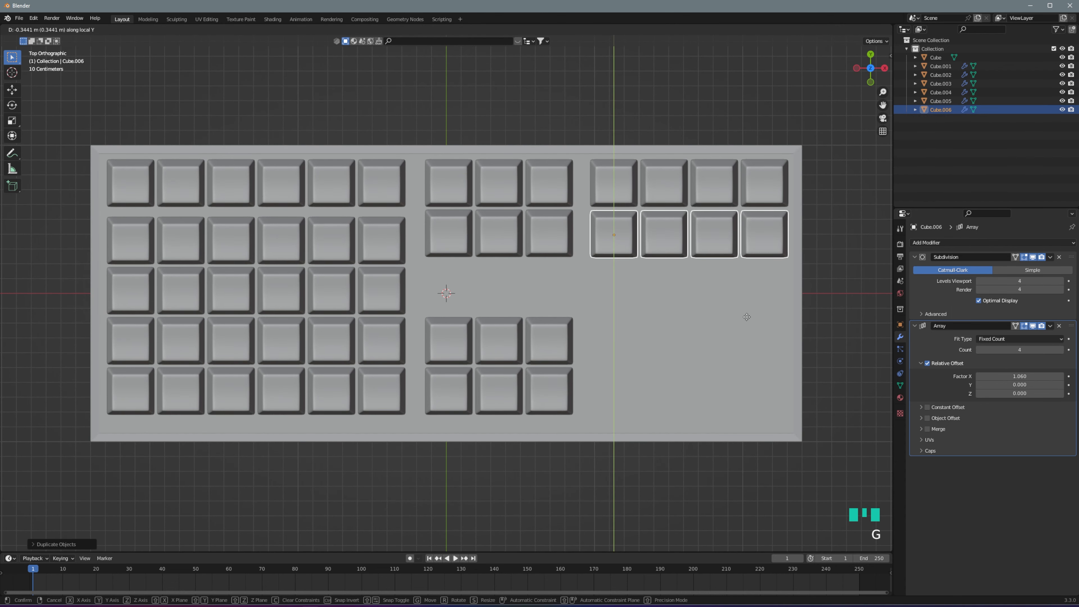
click(746, 315)
Add a second Array modifier to the lower four-key row with relative offsets X 0 and Y -1.06 and count 4
click(993, 242)
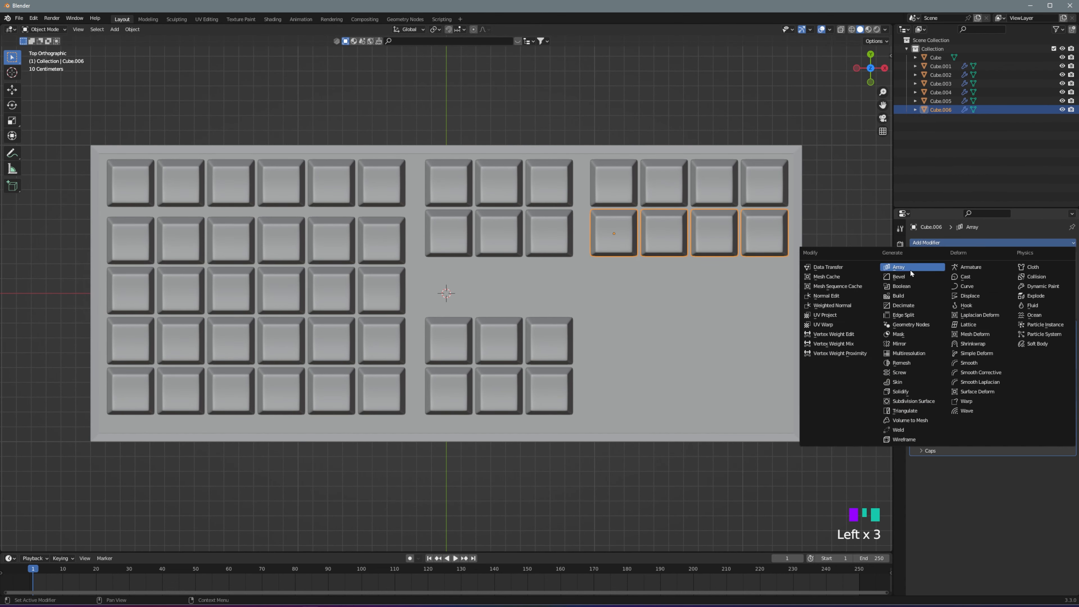
click(913, 271)
drag(1032, 513, 1015, 513)
text(1.06)
key(Return)
click(1015, 521)
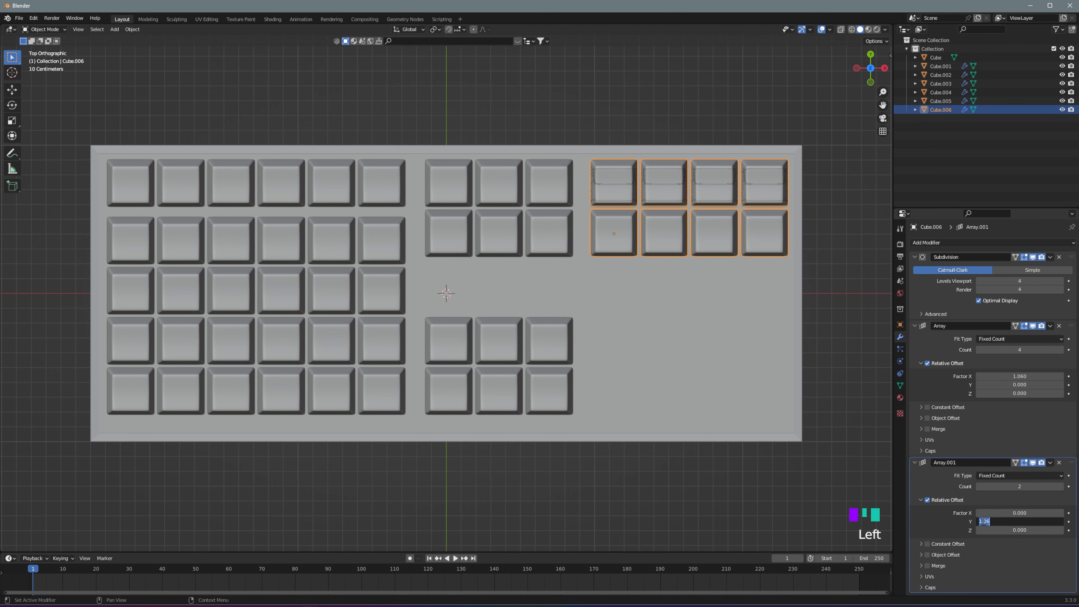
text(-1.06)
key(Return)
click(1061, 485)
click(1061, 486)
Move the four-row, four-column key block about 0.05 m down its local Y axis to align with the main key rows
click(836, 294)
click(765, 290)
click(747, 266)
drag(739, 257, 723, 232)
key(g)
key(y)
key(y)
right_click(748, 236)
click(764, 238)
key(g)
key(y)
key(y)
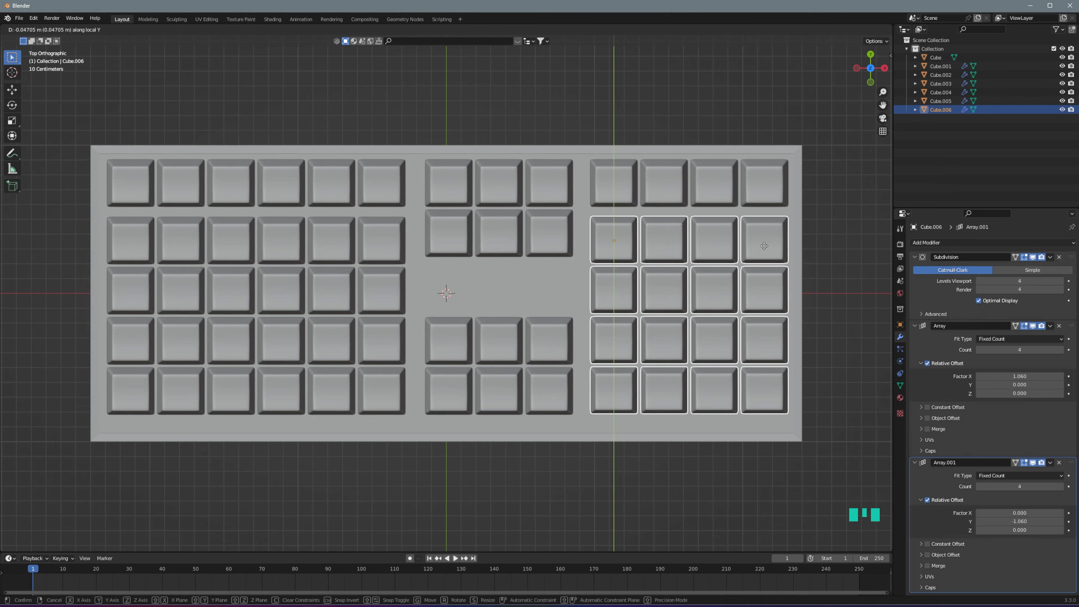
click(763, 248)
Set the second Array's Y relative offset to -1.25 on the upper three-column key block
click(537, 237)
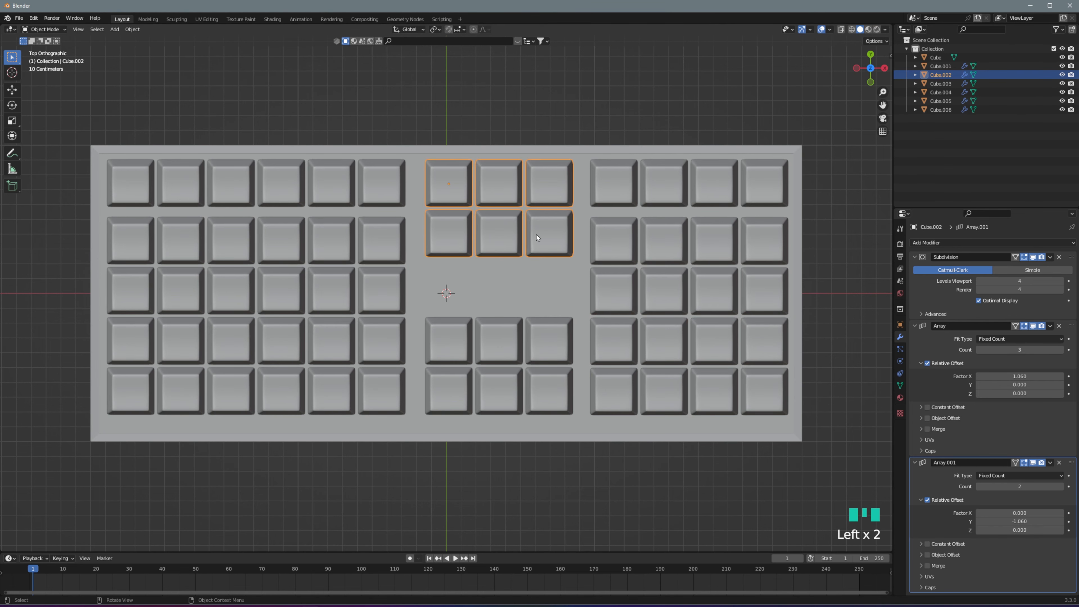
click(1057, 376)
click(979, 376)
click(1061, 521)
click(978, 521)
click(978, 521)
click(978, 521)
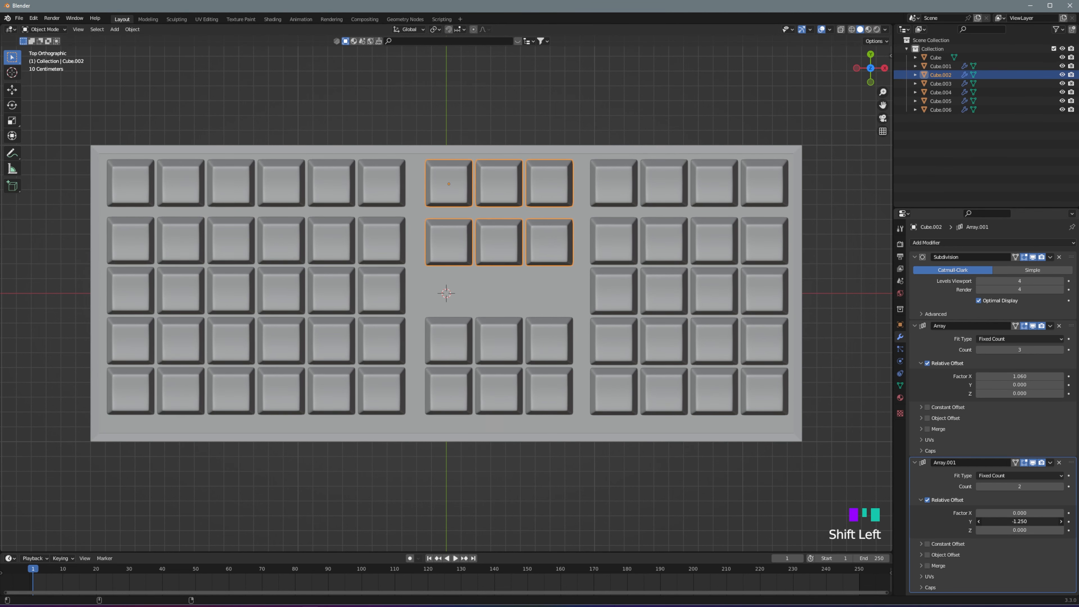
Apply the Array modifier on the top six-key row and separate the row into individual keys by loose parts
middle_drag(836, 374, 468, 323)
click(397, 342)
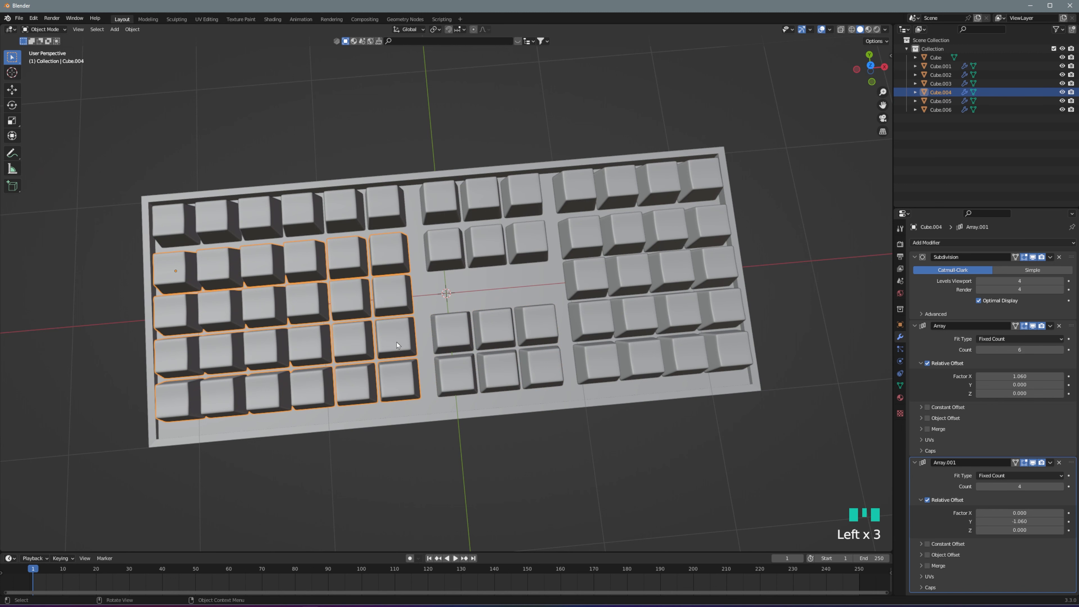
shift+middle_drag(396, 341, 584, 365)
key(KP_7)
click(650, 443)
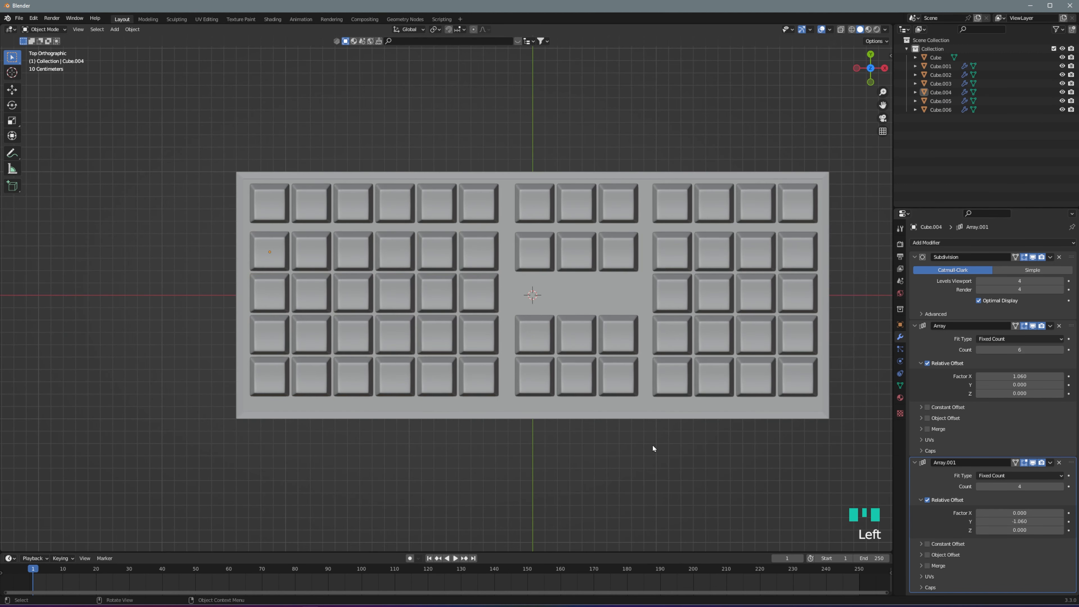
click(482, 204)
click(1050, 326)
click(1024, 337)
click(321, 210)
key(Tab)
key(a)
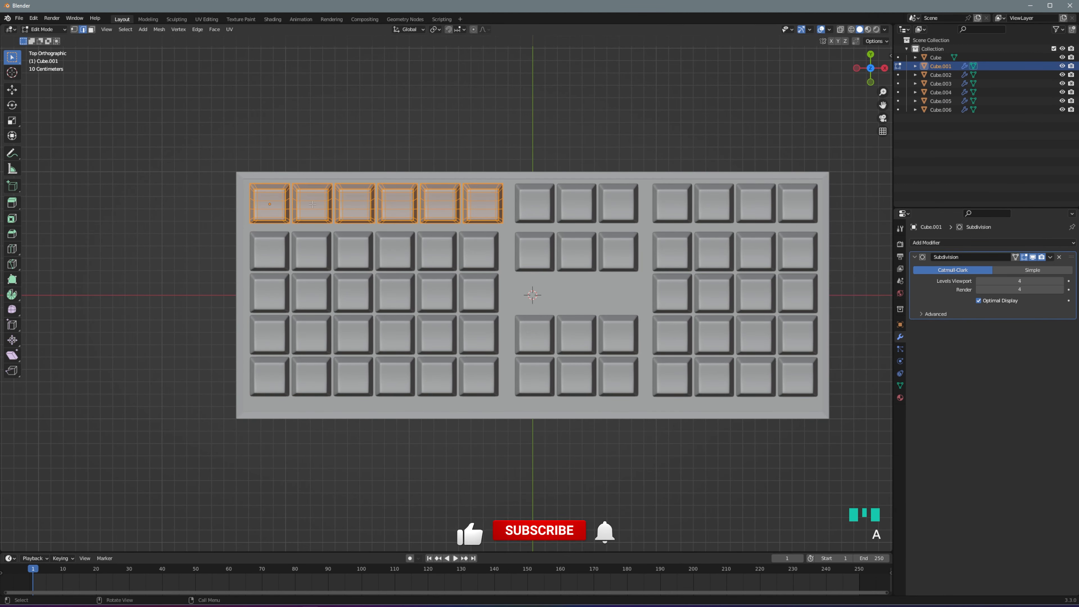
key(p)
click(313, 206)
key(Tab)
Delete the second key of the top row and shift the row's last four keys slightly along X toward the first key
click(312, 205)
key(Delete)
scroll(442, 256, up, 1)
click(480, 192)
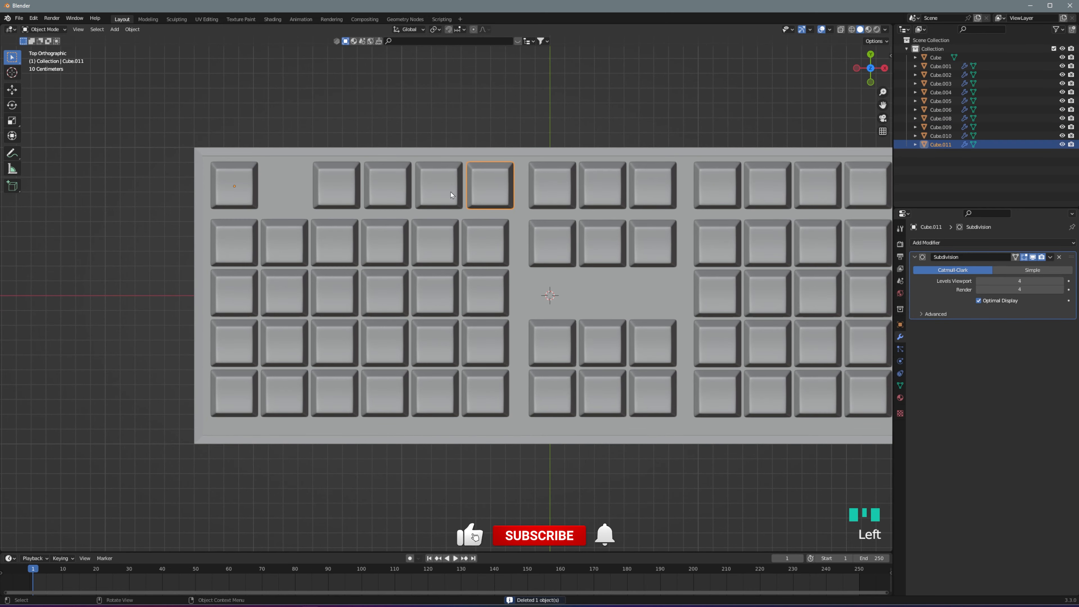
key(g)
key(x)
click(498, 185)
Save the project as keyboard.blend in the Practice folder
click(675, 236)
key(ctrl+s)
click(394, 425)
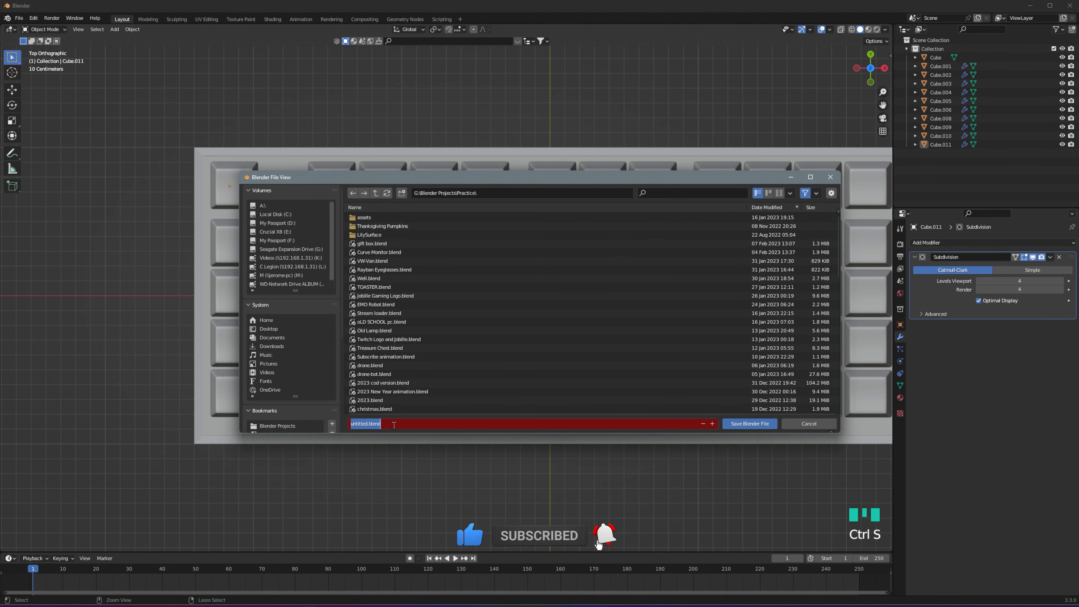
click(736, 425)
Apply both Array modifiers on the lower three-column key block
scroll(736, 425, down, 2)
middle_drag(736, 425, 616, 383)
click(616, 382)
click(1050, 462)
click(1029, 474)
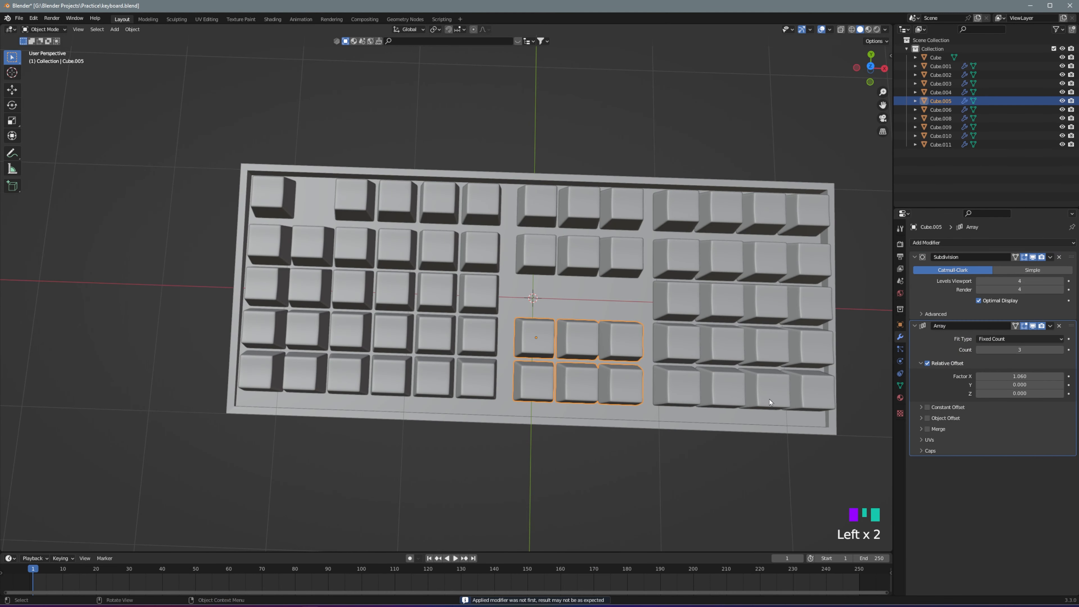
key(g)
right_click(520, 345)
key(Tab)
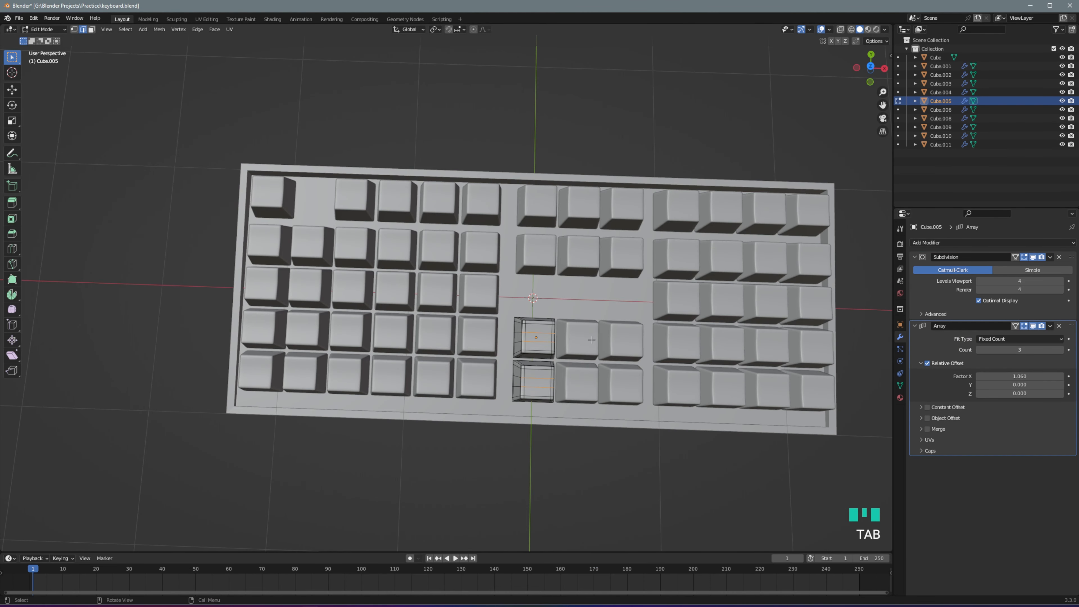
key(Tab)
click(1050, 326)
click(1022, 338)
Separate the lower three-column block by loose parts and delete the two outer keys of its upper row
key(Tab)
key(p)
click(591, 338)
key(Tab)
key(Delete)
Apply both Array modifiers on the four-row, six-column main key block
middle_drag(627, 352, 356, 381)
click(356, 380)
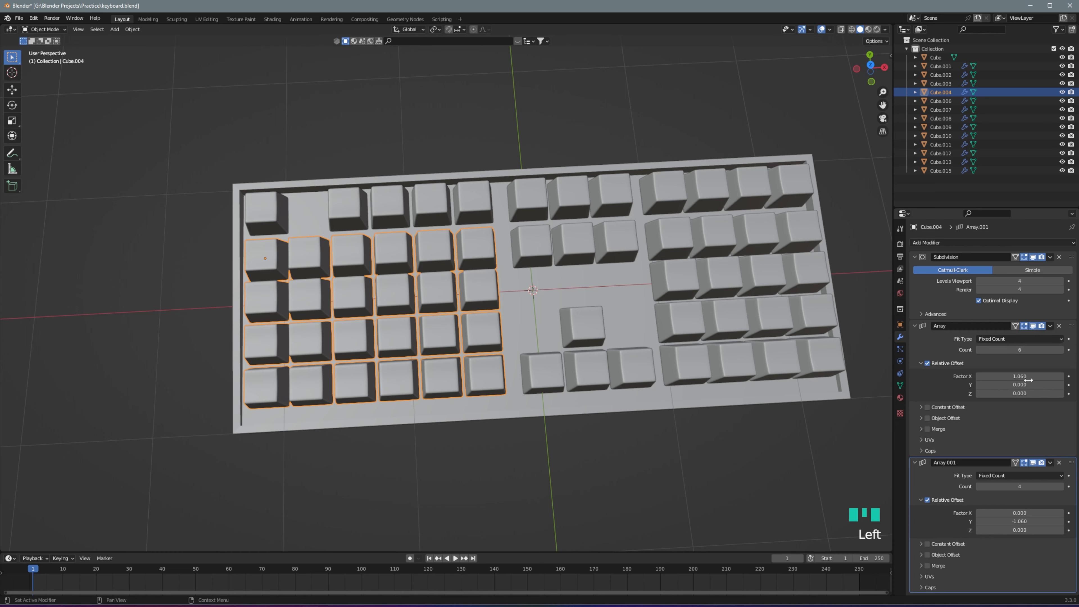
click(1050, 326)
click(1022, 338)
click(1045, 346)
click(1013, 335)
Separate the four-row, six-column main key block into individual keys by loose parts
middle_drag(510, 408, 446, 283)
click(446, 282)
key(Tab)
key(a)
key(p)
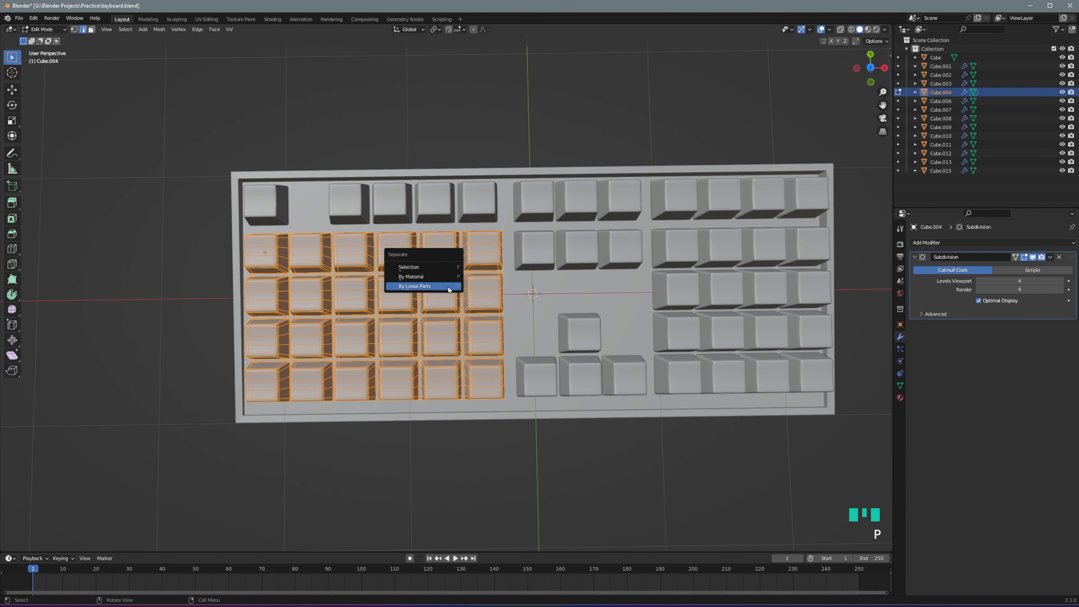
click(448, 287)
key(Tab)
Delete the last four keys in the bottom row of the main key block
click(307, 434)
middle_drag(310, 385, 359, 340)
click(354, 380)
shift+click(397, 380)
shift+click(440, 380)
shift+click(490, 382)
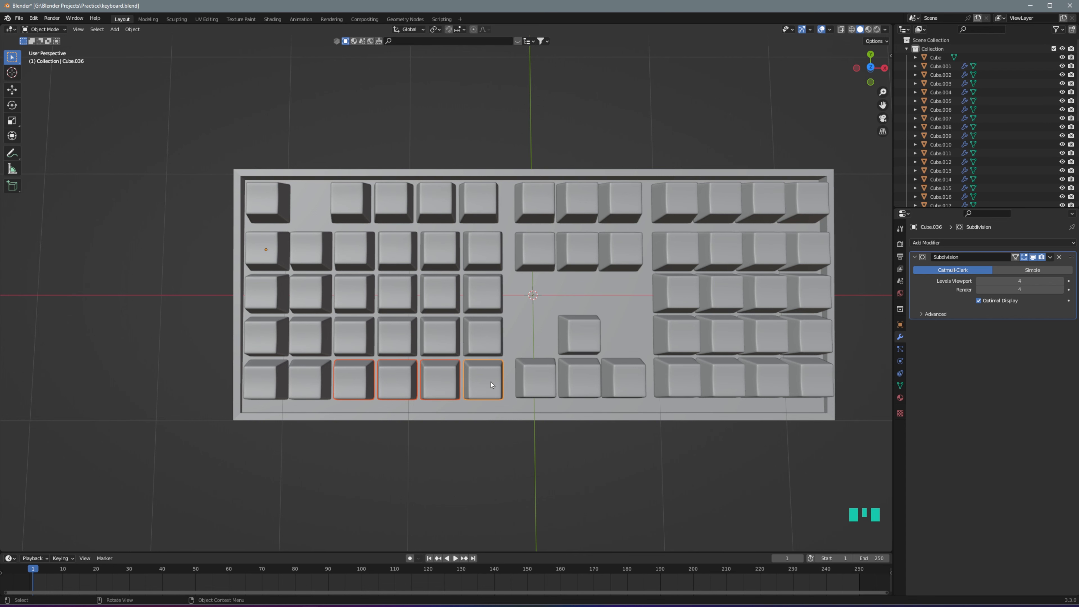
key(Delete)
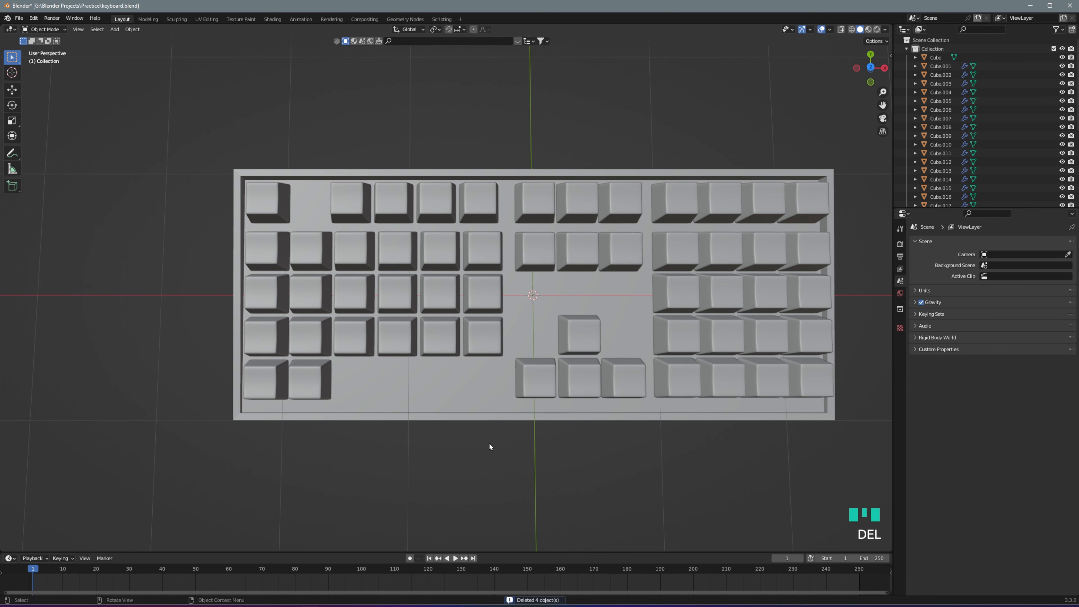
Stretch the bottom row's second key into a space bar by moving its inner-side end about 1.37 m along local X
click(302, 379)
key(KP_1)
key(Tab)
middle_drag(310, 291, 319, 340)
drag(348, 409, 348, 409)
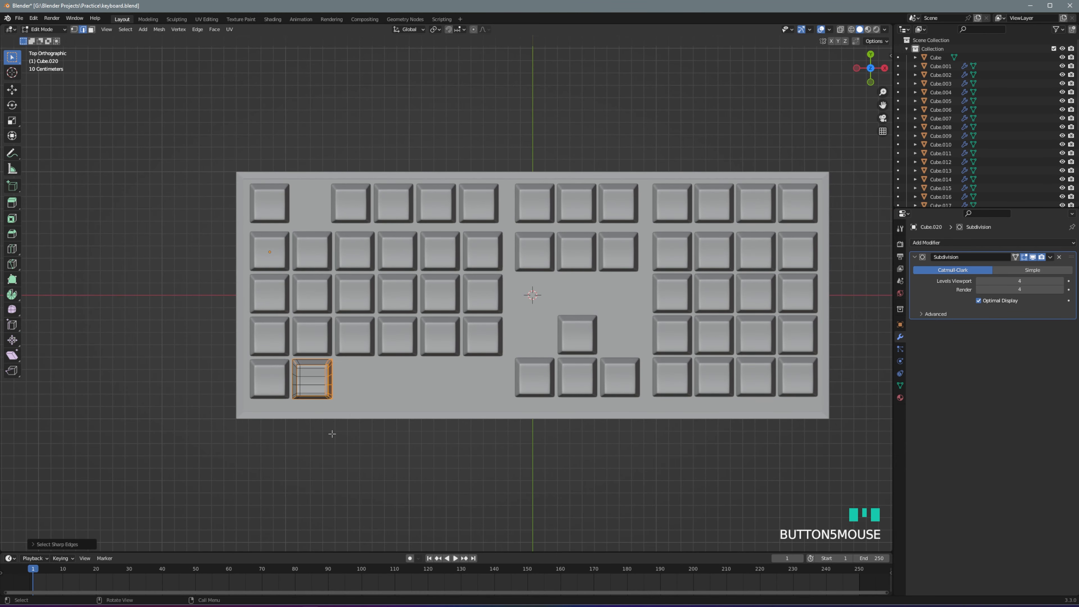
key(z)
click(308, 400)
drag(347, 465, 319, 361)
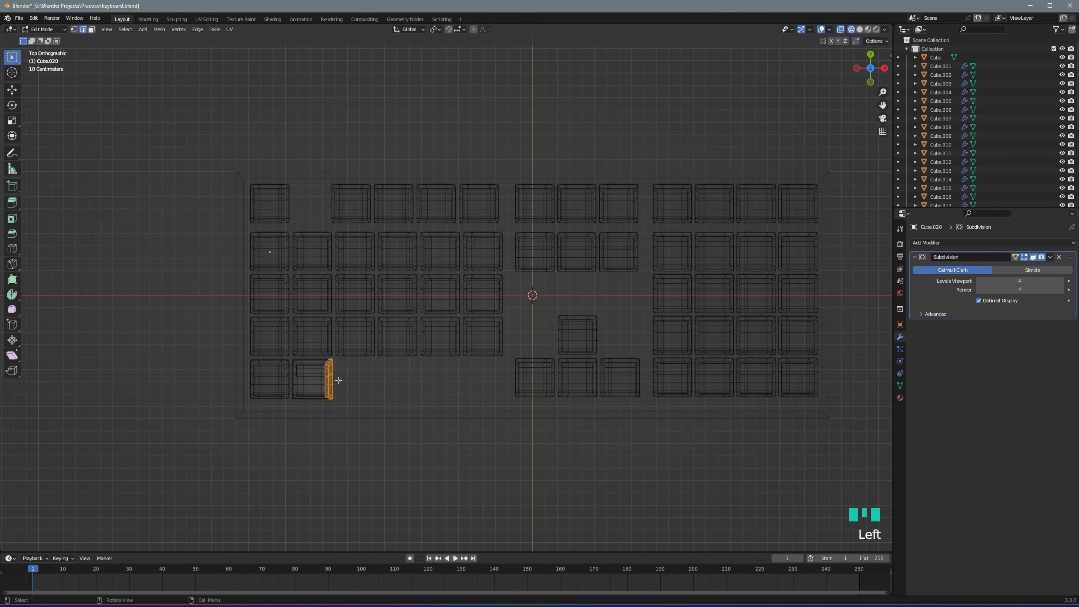
key(KP_1)
scroll(467, 257, up, 3)
key(KP_7)
key(g)
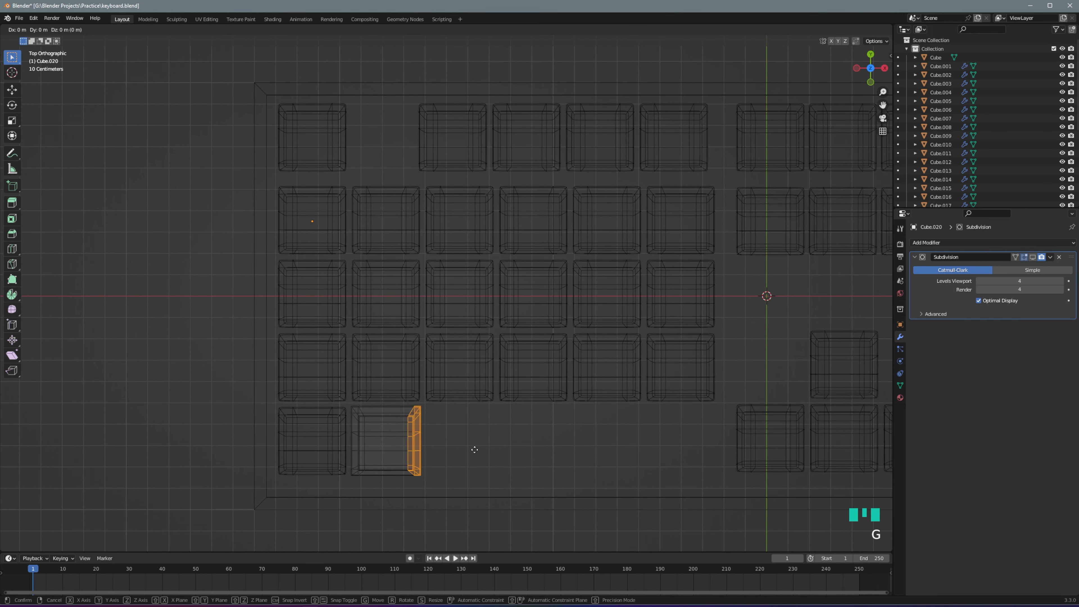
key(x)
key(x)
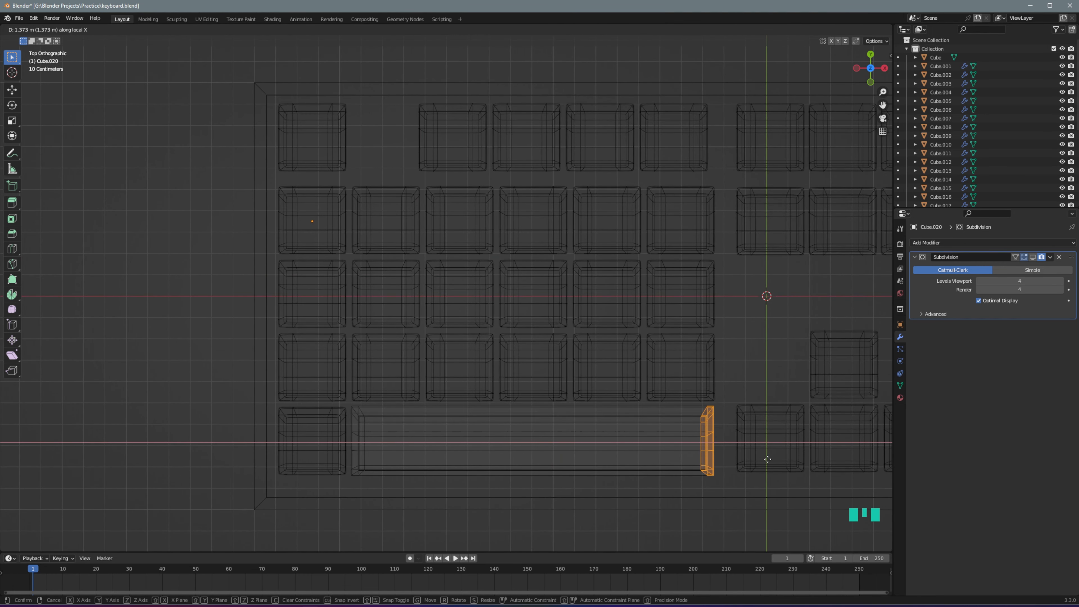
click(767, 460)
key(Tab)
Stretch the third row's last main-block key about 0.34 m down its local Y axis so it spans two rows
middle_drag(641, 503, 769, 332)
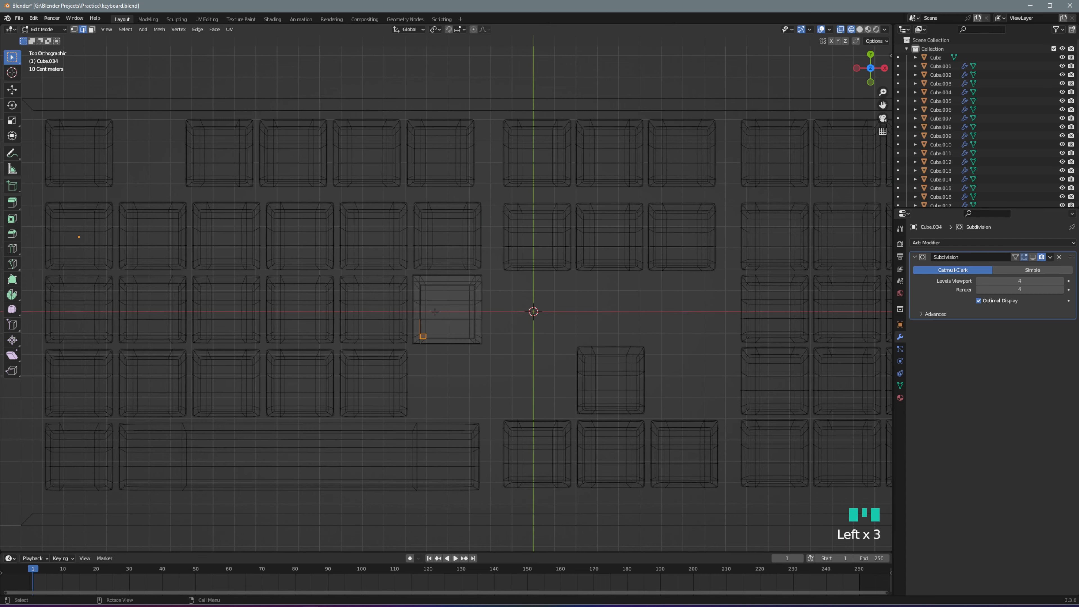
drag(410, 315, 482, 353)
key(g)
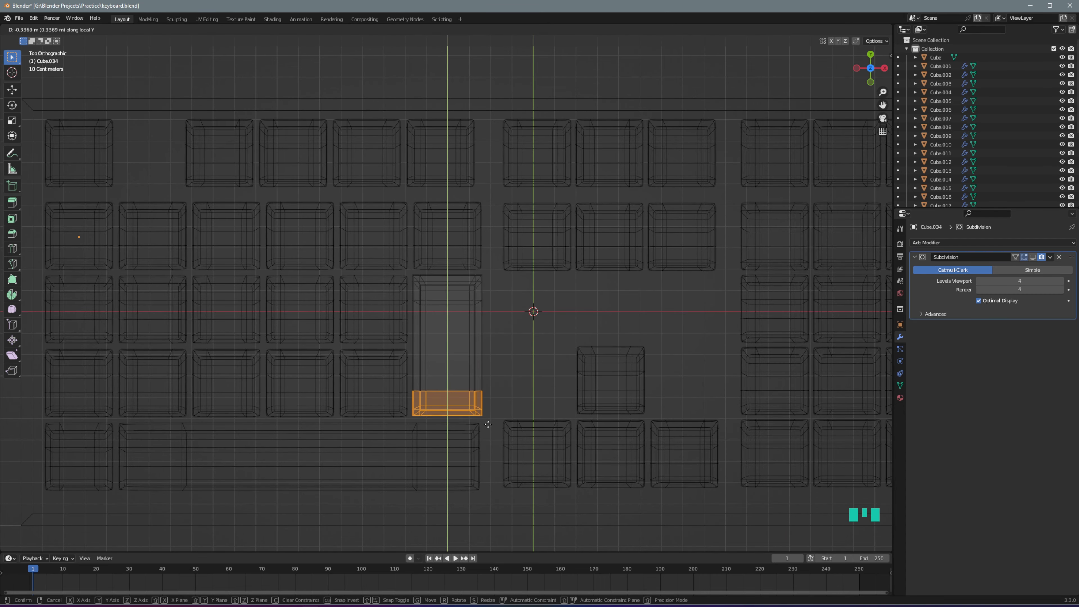
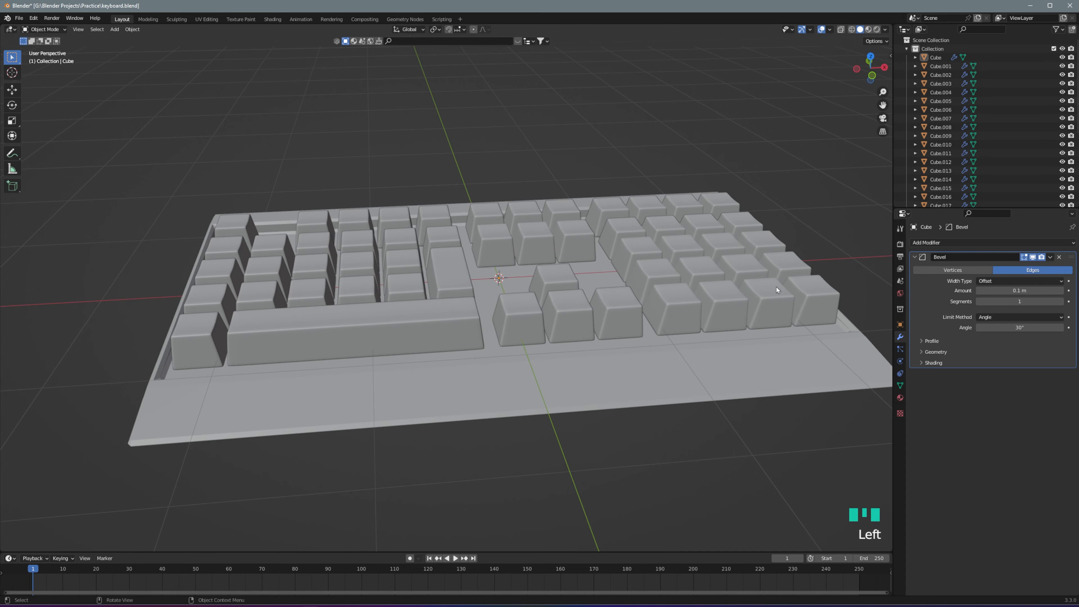
Adjust the amount and segment count of the Bevel modifier on the keyboard case
click(884, 29)
click(893, 83)
click(874, 73)
mouse_move(611, 308)
middle_down()
mouse_move(646, 319)
mouse_move(663, 304)
middle_up()
click(659, 300)
drag(1028, 291, 1011, 290)
mouse_move(1020, 302)
mouse_down()
mouse_move(1036, 301)
mouse_move(1019, 290)
mouse_up()
scroll(772, 338, down, 3)
click(772, 339)
middle_drag(831, 339, 767, 338)
scroll(728, 339, down, 1)
click(915, 257)
Add a plane and scale it up into a large ground surface around the keyboard
click(644, 349)
key(shift+a)
click(675, 348)
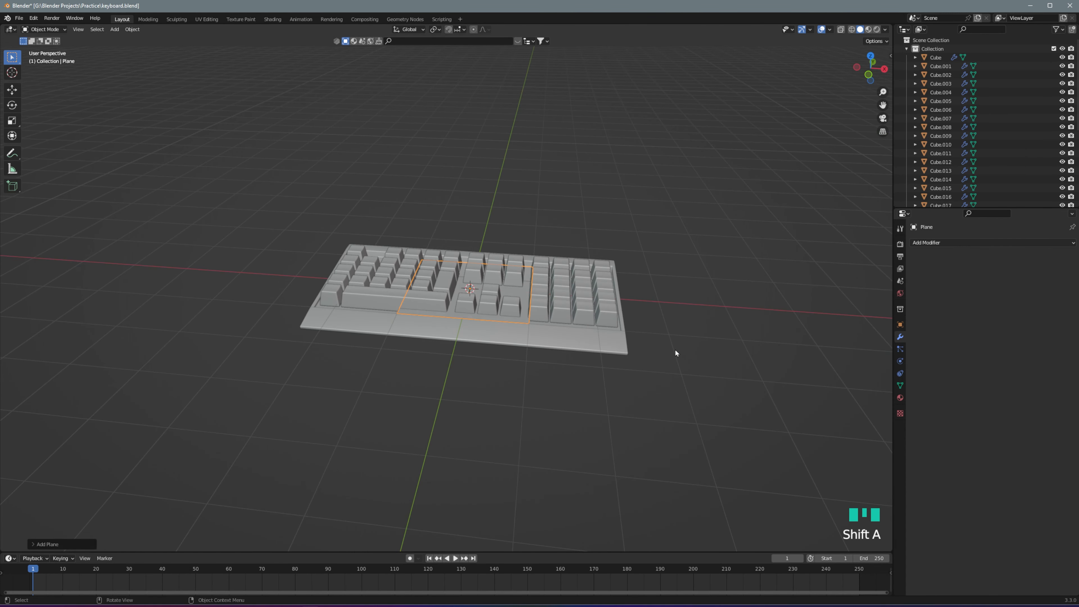
key(s)
click(746, 192)
middle_drag(607, 329, 537, 314)
Hide the ground plane, parent all the keycaps to the keyboard case, and show the plane again
click(582, 327)
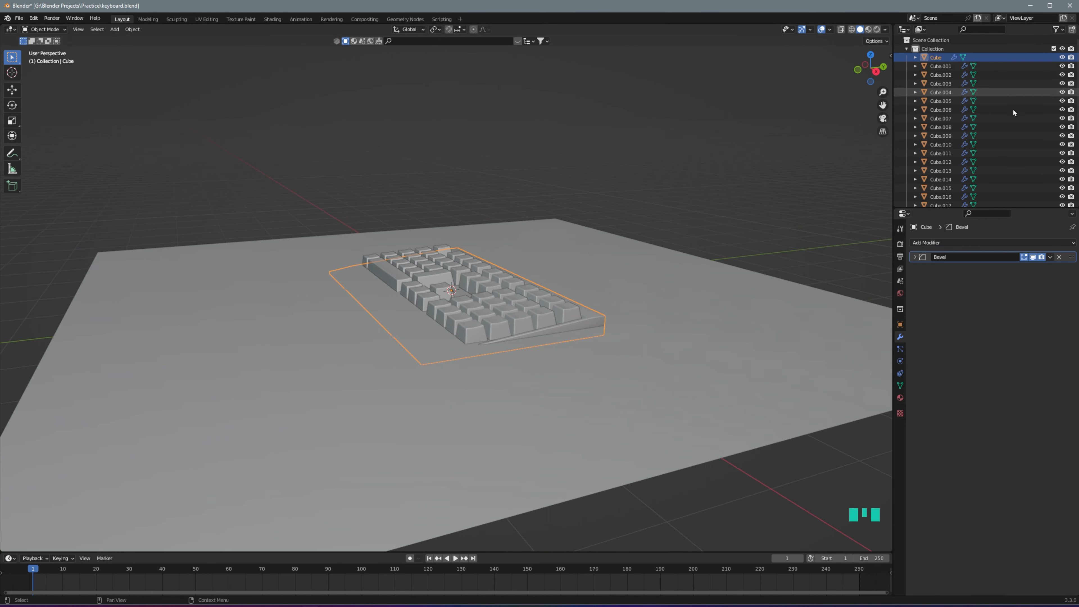
scroll(1013, 110, down, 5)
click(1062, 198)
drag(309, 217, 636, 412)
key(ctrl+p)
click(1062, 66)
Extrude the ground plane's far edge upward into a wall and bevel the crease into a multi-segment curve
middle_drag(490, 317, 602, 323)
scroll(602, 322, down, 3)
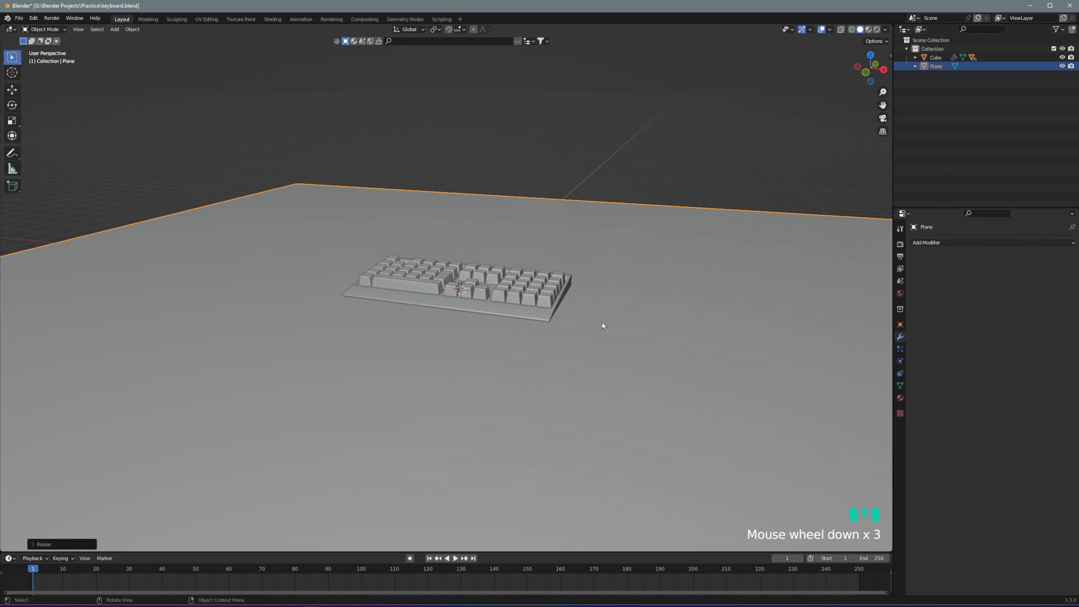
shift+middle_drag(687, 227, 610, 263)
double_click(611, 263)
key(Tab)
click(628, 228)
key(e)
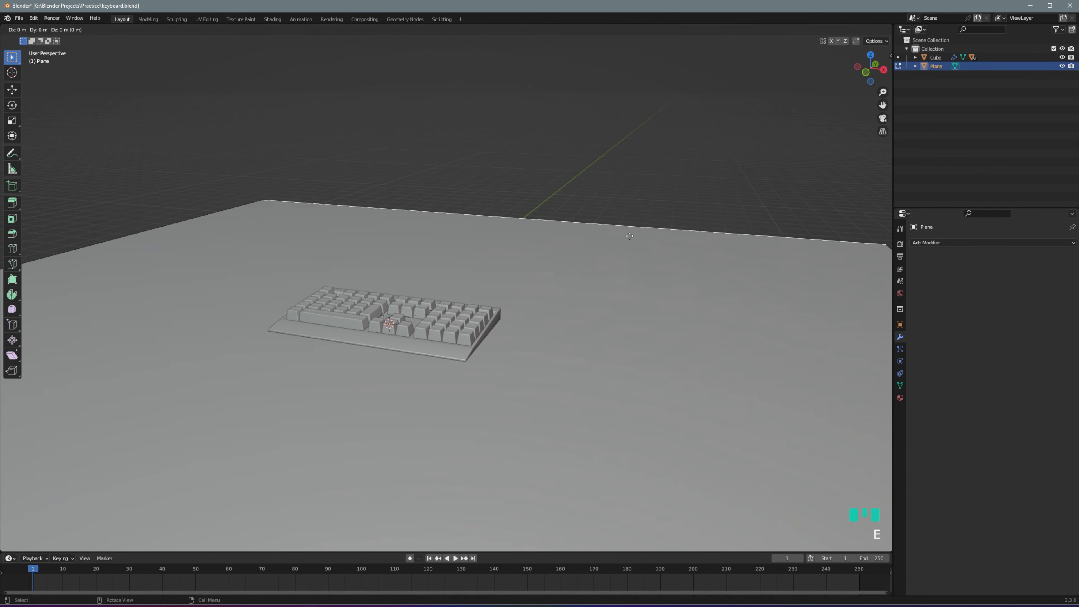
click(602, 313)
key(ctrl+b)
scroll(692, 40, up, 6)
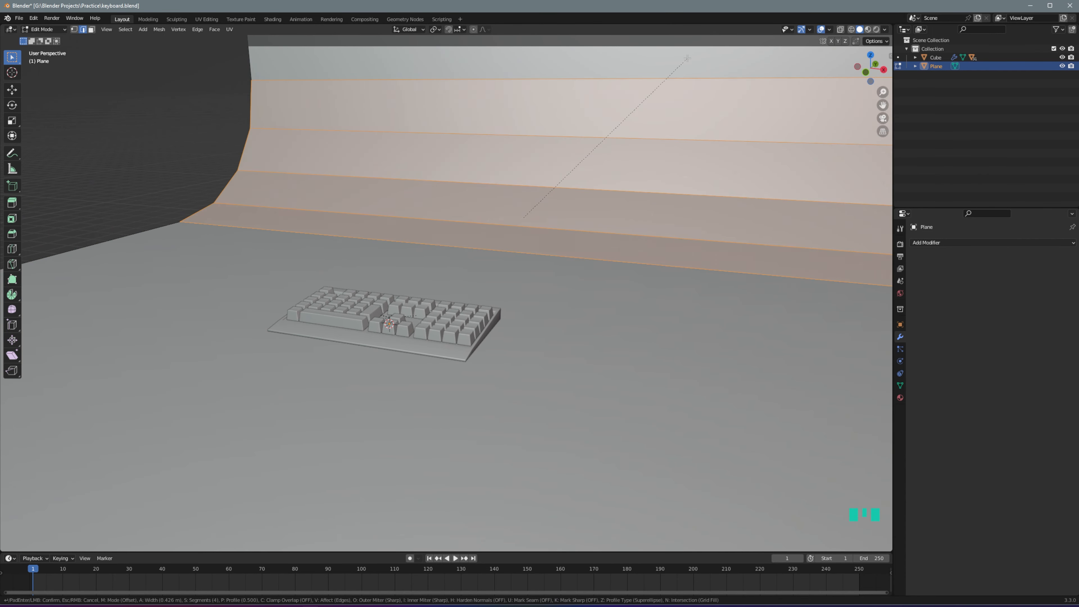
click(692, 40)
Apply Shade Smooth to the curved backdrop and save the file
key(Tab)
right_click(712, 213)
click(712, 216)
scroll(632, 346, down, 3)
scroll(552, 354, up, 3)
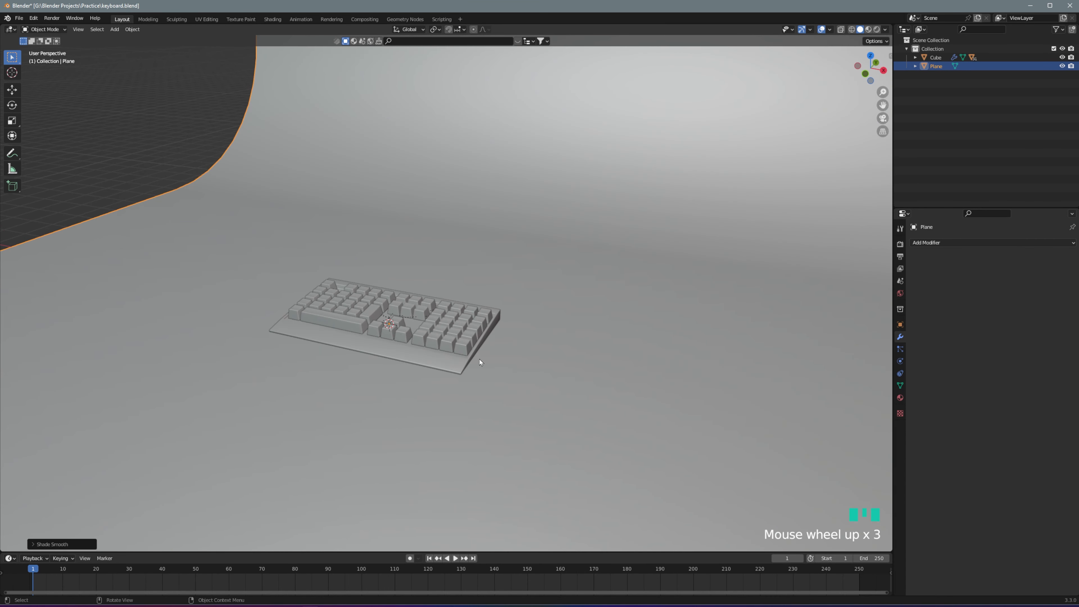
key(ctrl+s)
Change the timeline area to the Asset Browser and enlarge it upward
middle_drag(578, 335, 489, 384)
click(35, 558)
click(9, 559)
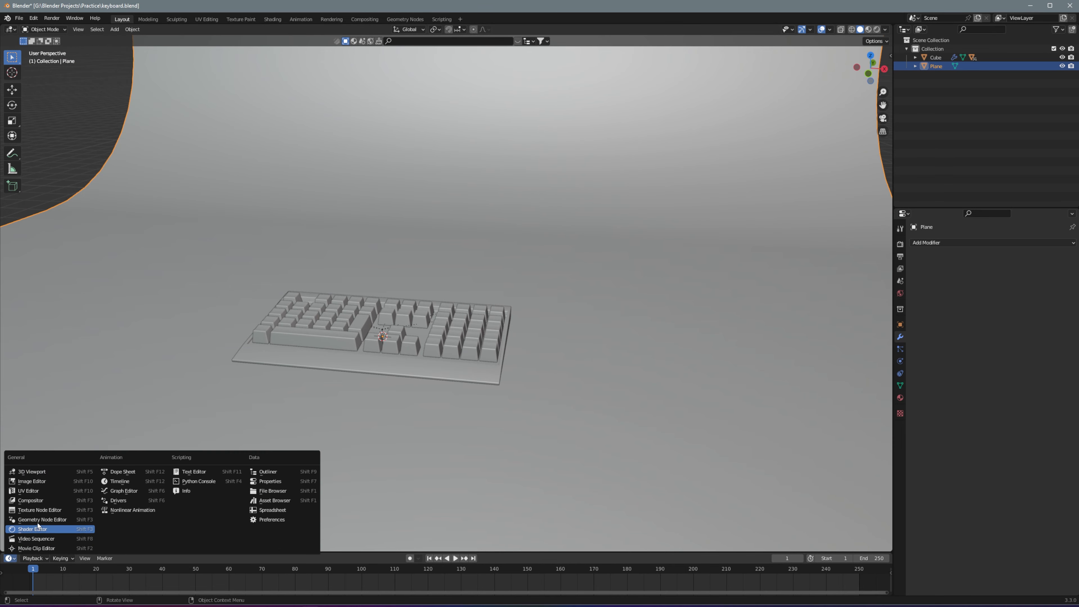
click(272, 501)
drag(69, 551, 55, 432)
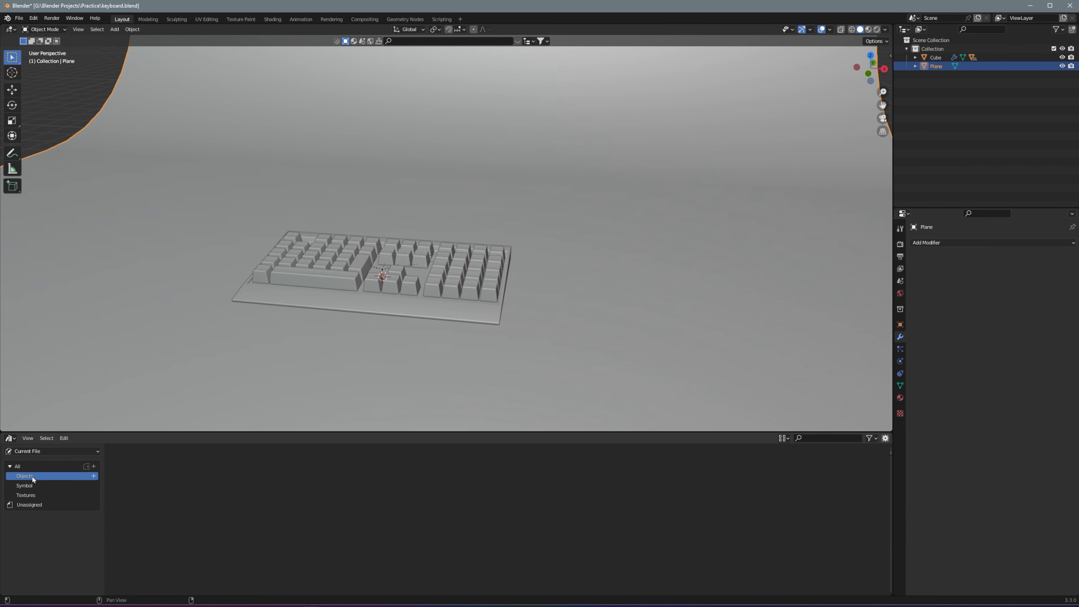
Place the Monitor asset from the User Library's Objects catalog by the keyboard, deleting the misplaced first copy
click(51, 451)
click(25, 486)
drag(408, 171, 410, 172)
scroll(409, 171, down, 3)
middle_drag(409, 171, 361, 215)
click(461, 217)
key(Delete)
click(441, 167)
Lower the monitor vertically toward the ground and scale it up to about 1.72
key(g)
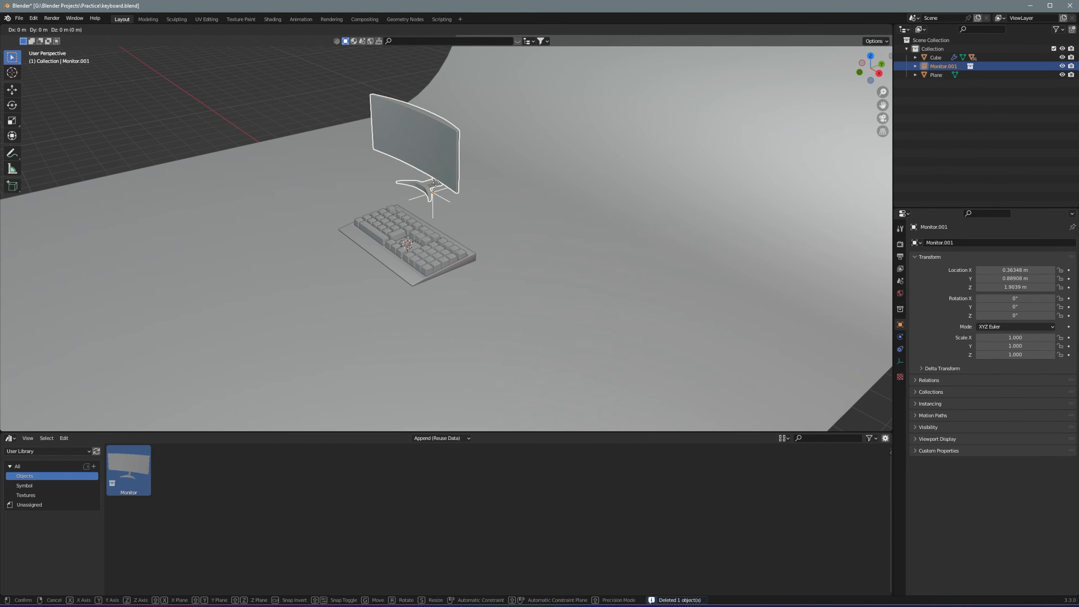
key(z)
click(441, 226)
middle_drag(442, 226, 478, 219)
key(s)
click(529, 198)
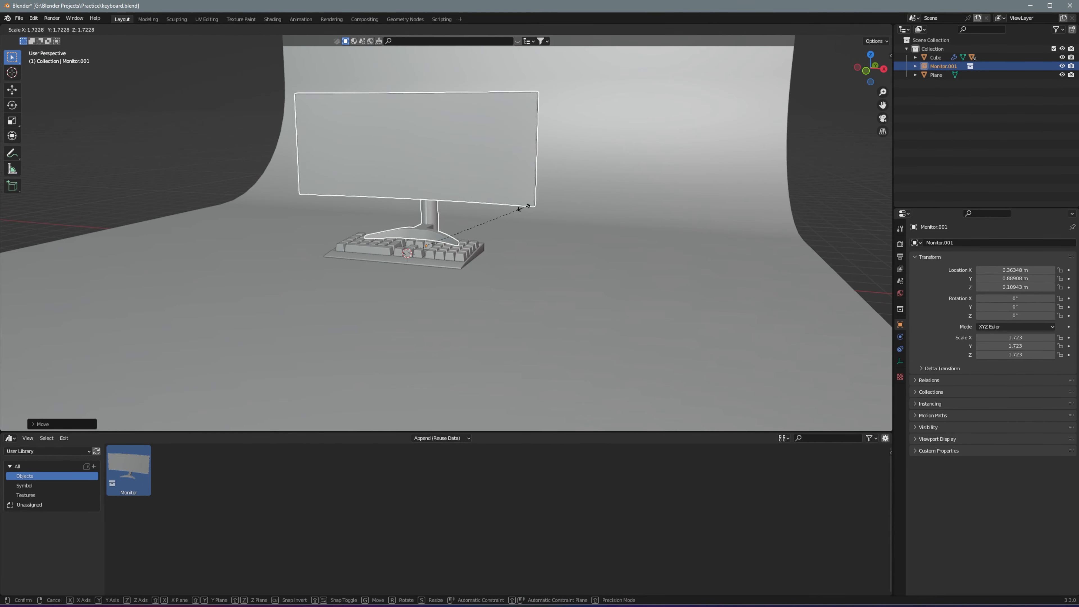
Rest the monitor's base on the ground and move it back along Y to about 4.27 m, behind the keyboard
key(KP_1)
key(g)
key(z)
key(z)
click(501, 224)
middle_drag(501, 225, 456, 237)
key(g)
key(y)
click(515, 235)
click(554, 237)
scroll(510, 242, up, 3)
scroll(456, 237, down, 3)
middle_drag(508, 163, 482, 160)
Rotate the monitor about 10° around the Z axis
click(483, 163)
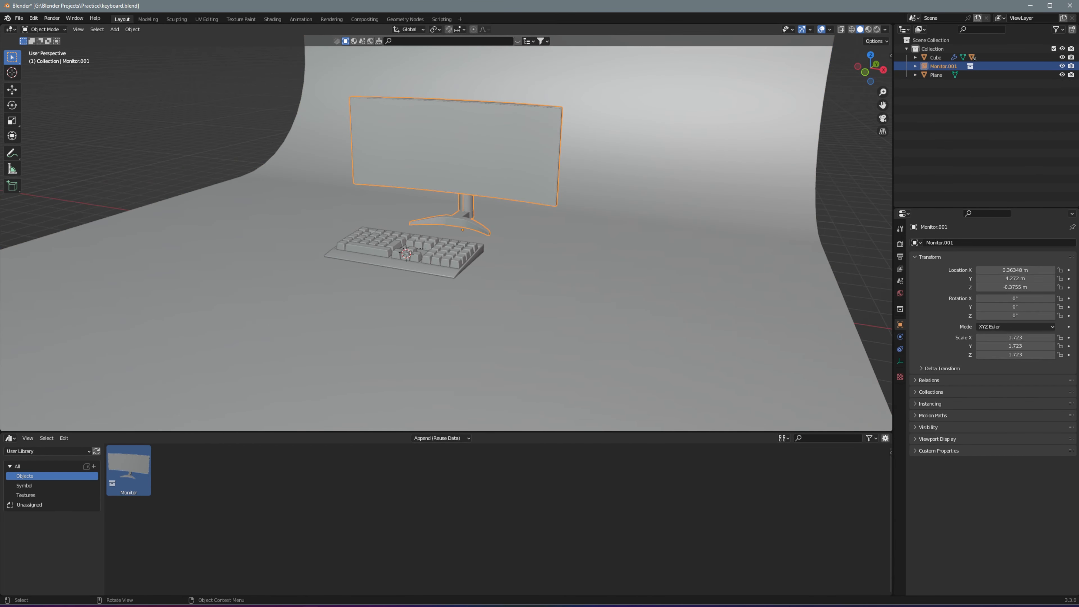
key(r)
key(z)
click(465, 208)
click(510, 271)
scroll(509, 271, up, 1)
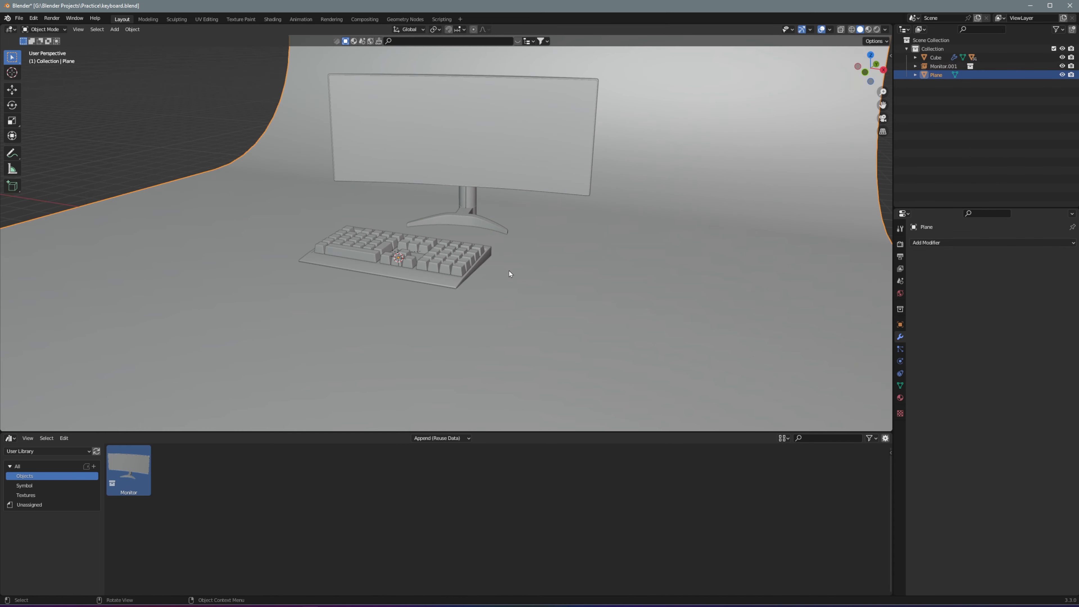
Place the Vase with plant asset from the Unassigned catalog beside the keyboard and move it back along Y to about 0.77 m
click(23, 504)
scroll(420, 495, down, 1)
scroll(420, 494, down, 2)
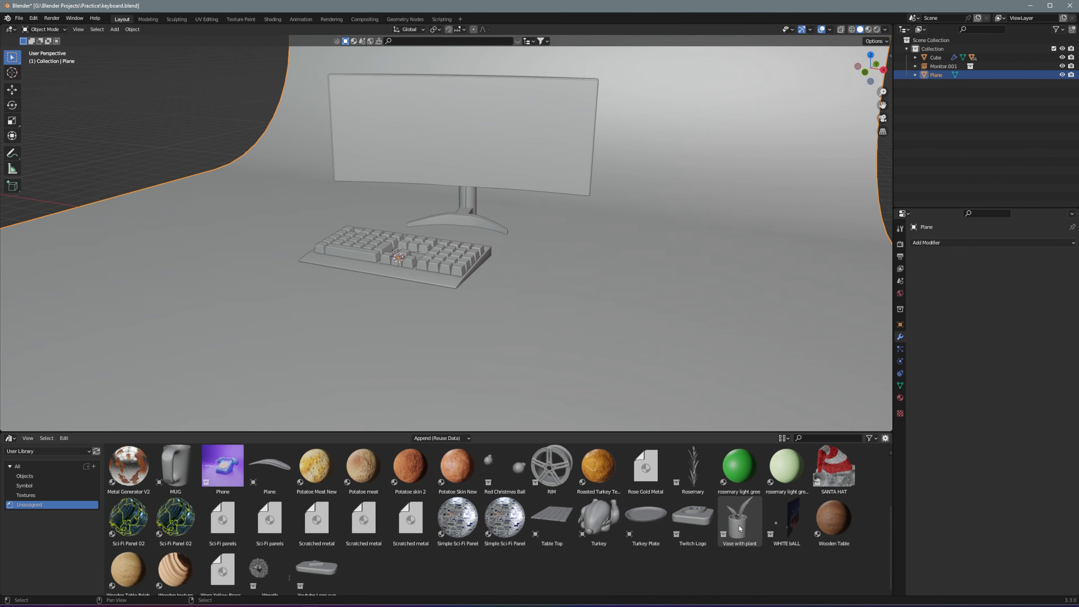
drag(739, 522, 249, 245)
key(KP_1)
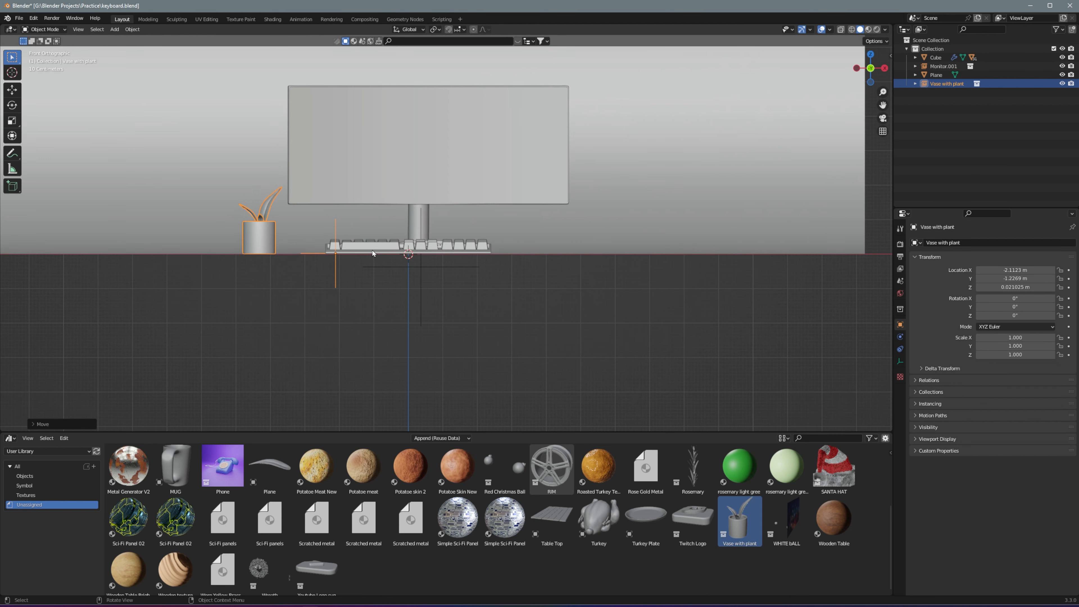
middle_drag(373, 253, 344, 274)
key(g)
key(y)
click(424, 261)
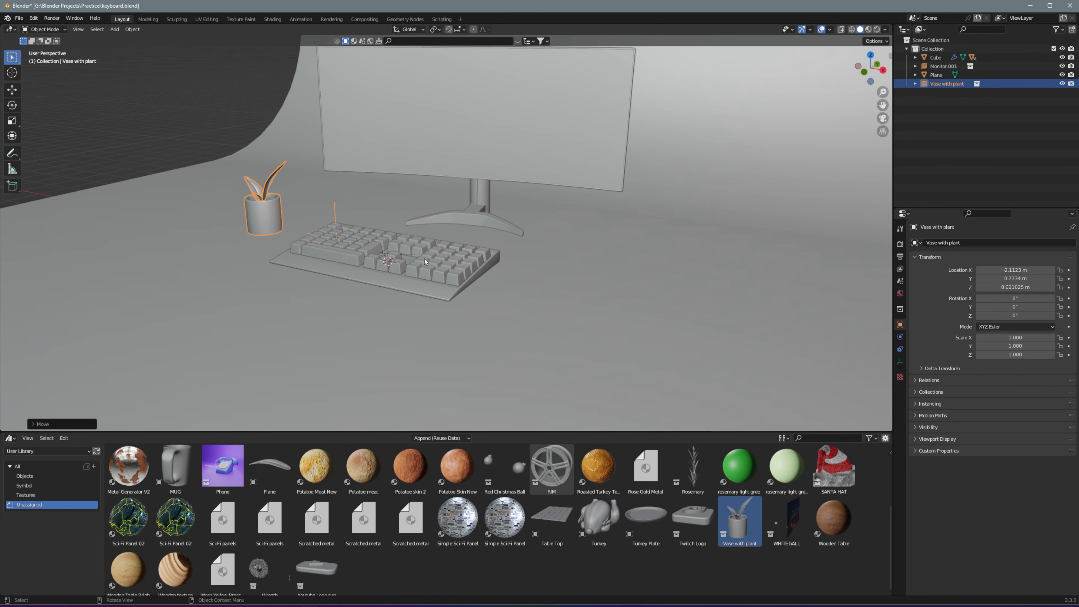
click(415, 288)
key(h)
key(x)
click(492, 292)
key(ctrl+z)
key(ctrl+z)
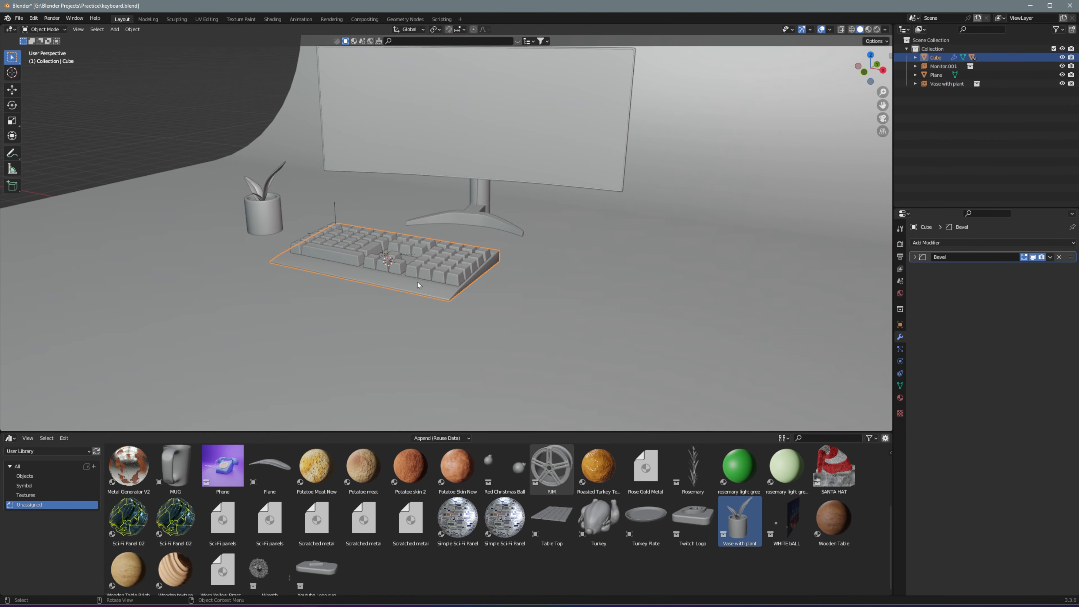
Move the keyboard to sit in front of the monitor and rotate it about 15° around the Z axis
key(g)
click(484, 292)
key(r)
key(z)
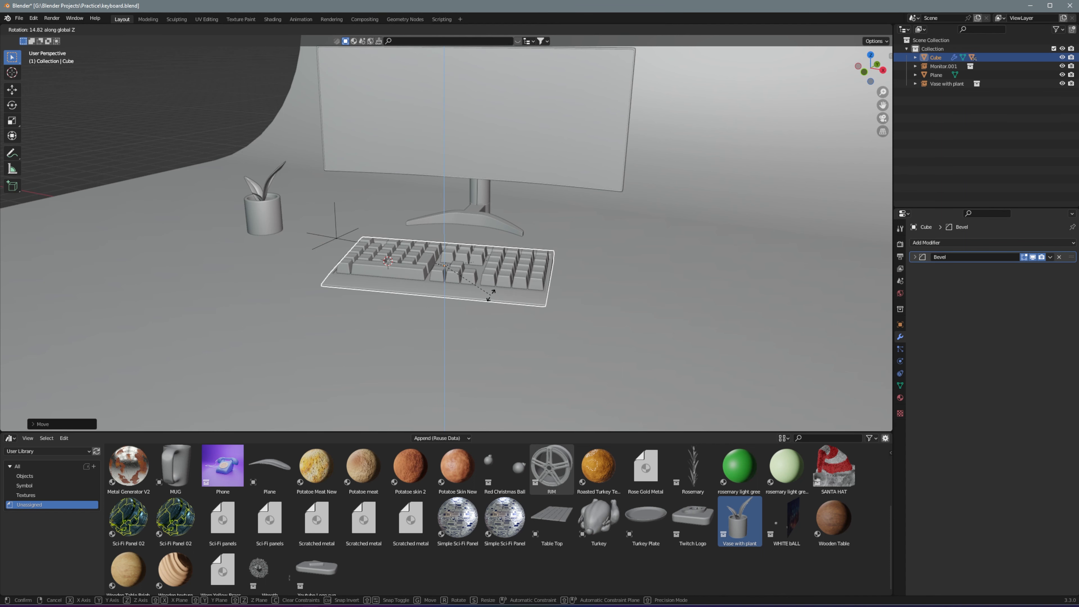
click(491, 295)
scroll(480, 306, down, 1)
click(480, 306)
scroll(379, 297, down, 2)
scroll(380, 297, up, 3)
middle_drag(484, 271, 441, 315)
scroll(491, 272, down, 1)
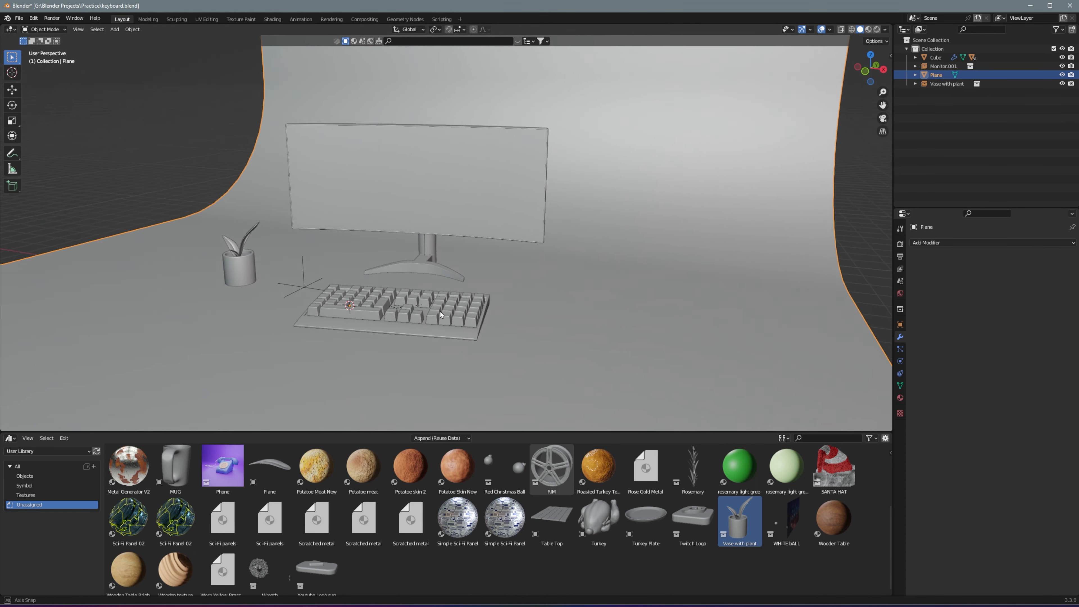
Scale the backdrop plane wider along the X axis
scroll(530, 306, up, 2)
key(s)
key(x)
click(875, 306)
middle_drag(552, 306, 546, 293)
scroll(546, 294, down, 1)
Scale the monitor up to about 2.16 and adjust its height so the stand rests on the ground
click(433, 242)
key(s)
click(432, 236)
key(g)
key(z)
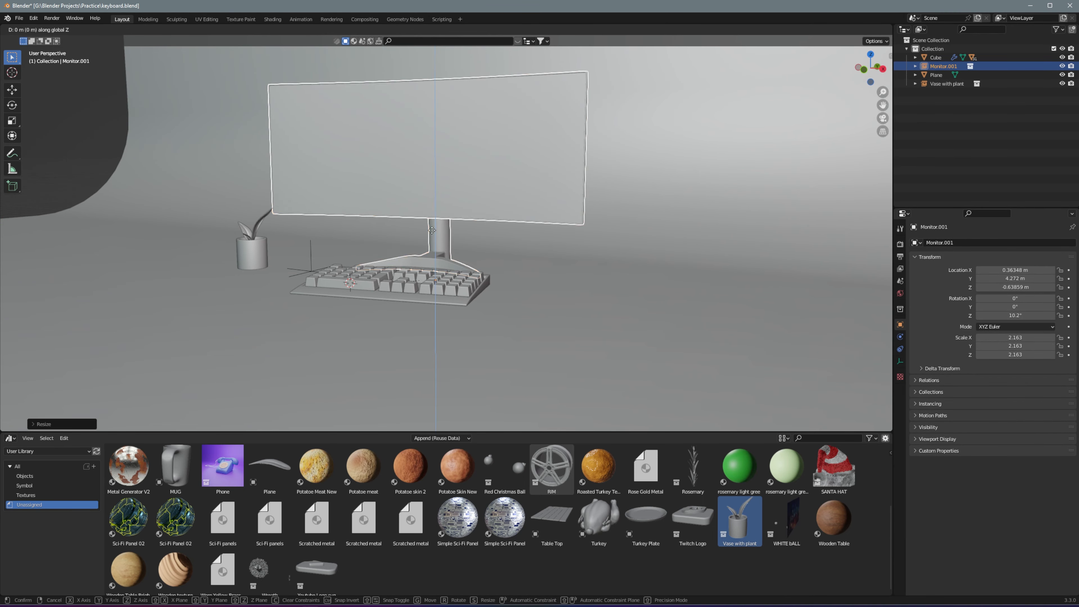
click(431, 233)
key(KP_1)
key(g)
key(z)
click(430, 229)
Add a camera and align it to the current view of the desk setup
middle_drag(489, 245, 451, 273)
click(451, 258)
key(shift+a)
click(425, 408)
scroll(451, 268, up, 1)
key(ctrl+alt+KP_0)
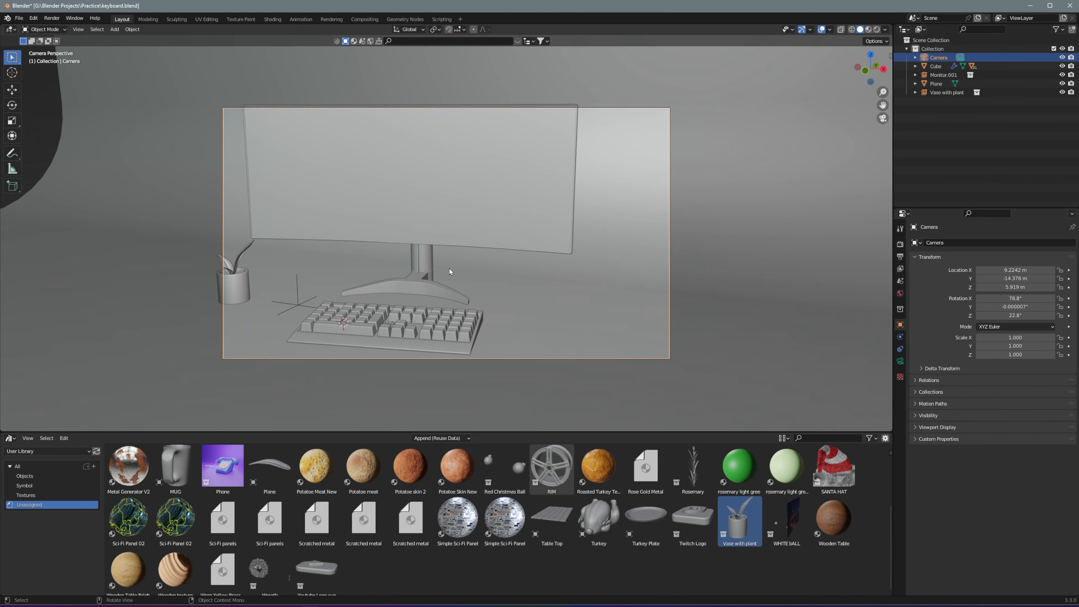
Set the camera's focal length to 39 mm and its Shift X to -0.090
click(674, 225)
click(674, 226)
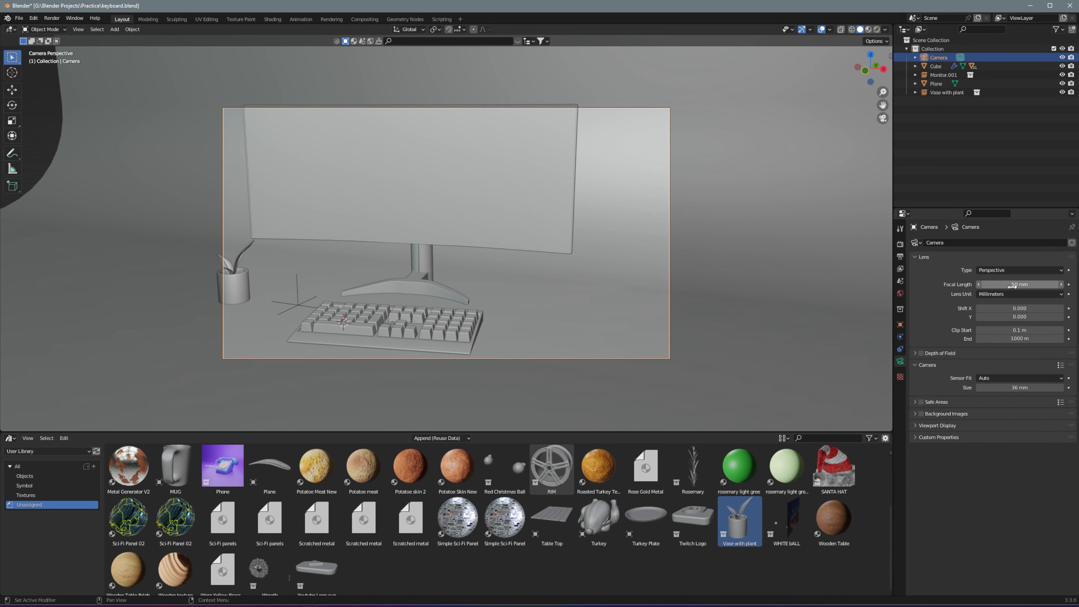
drag(1013, 287, 995, 308)
Move the backdrop plane slightly so it fills the camera frame
click(705, 247)
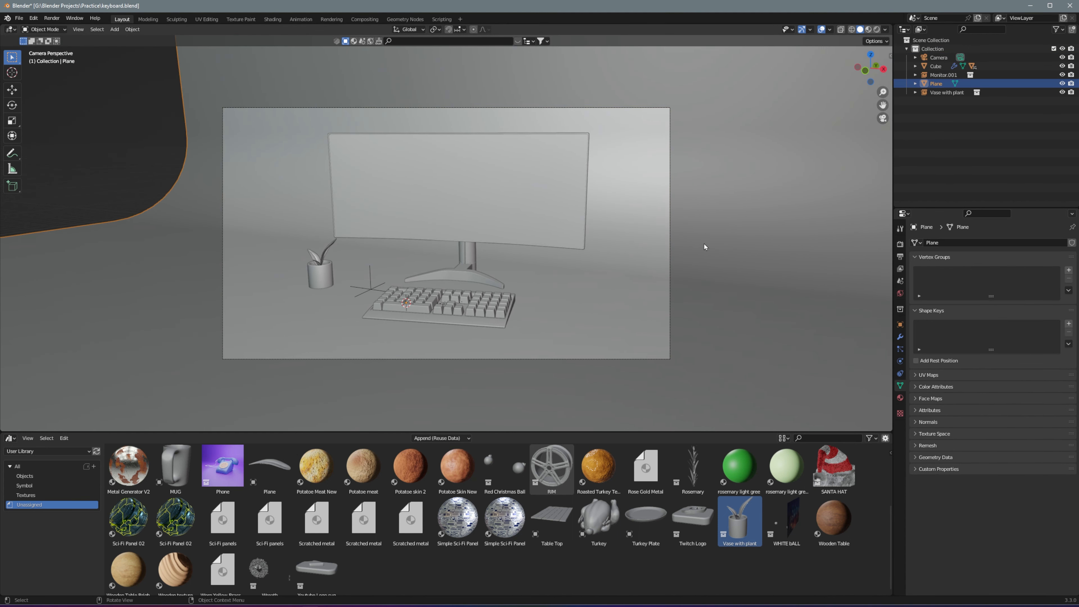
key(g)
click(754, 315)
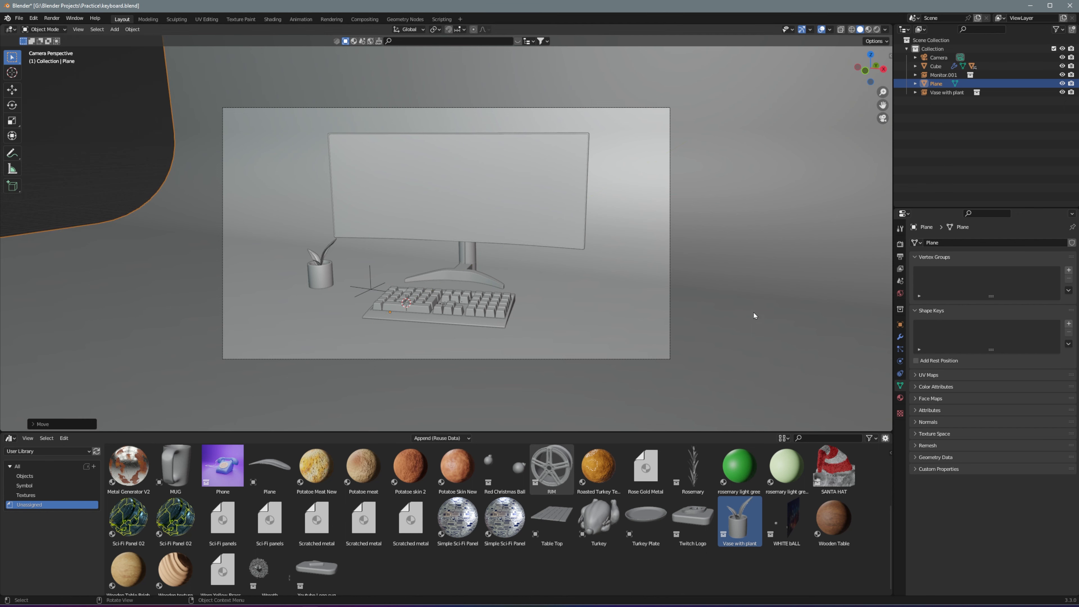
scroll(559, 318, up, 1)
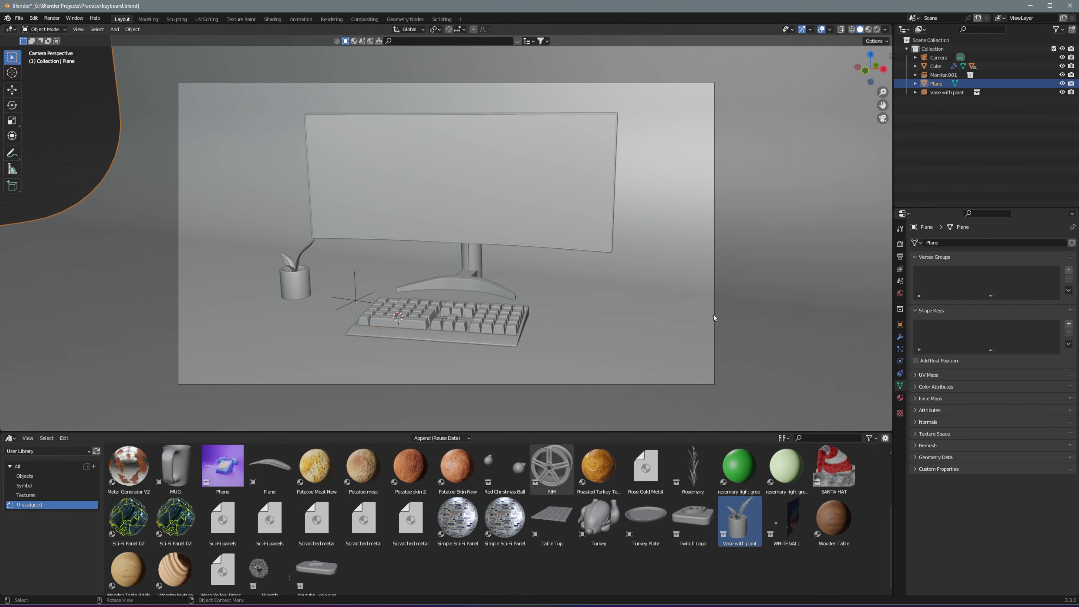
Shift the camera slightly sideways to reframe the monitor, keyboard and plant
click(713, 315)
key(g)
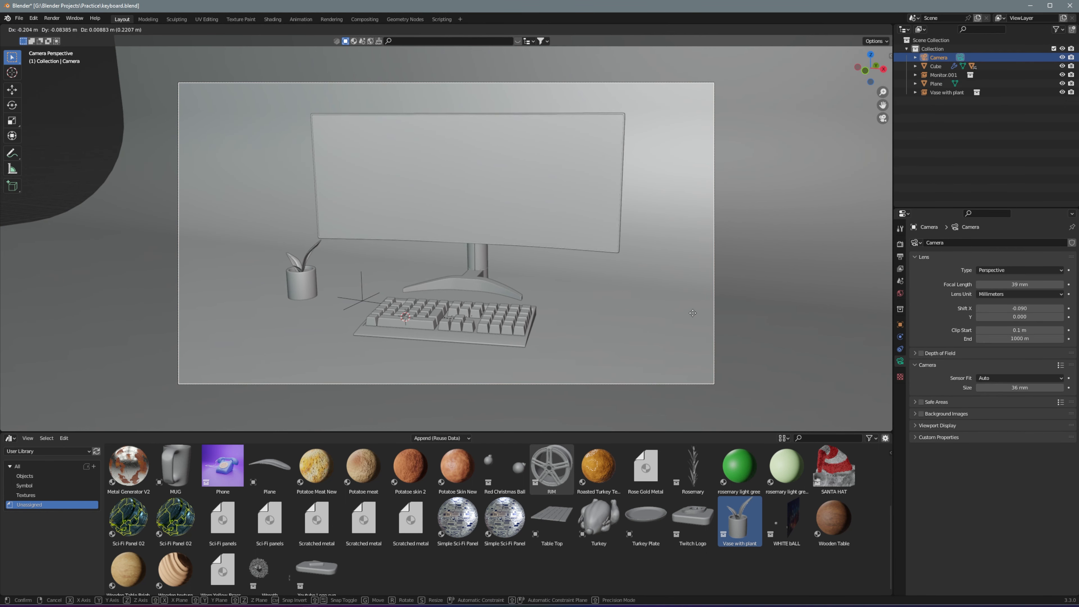
click(778, 313)
click(755, 231)
Switch the viewport to Material Preview and give the keyboard case a new grey material with a base colour value of about 0.23
click(868, 29)
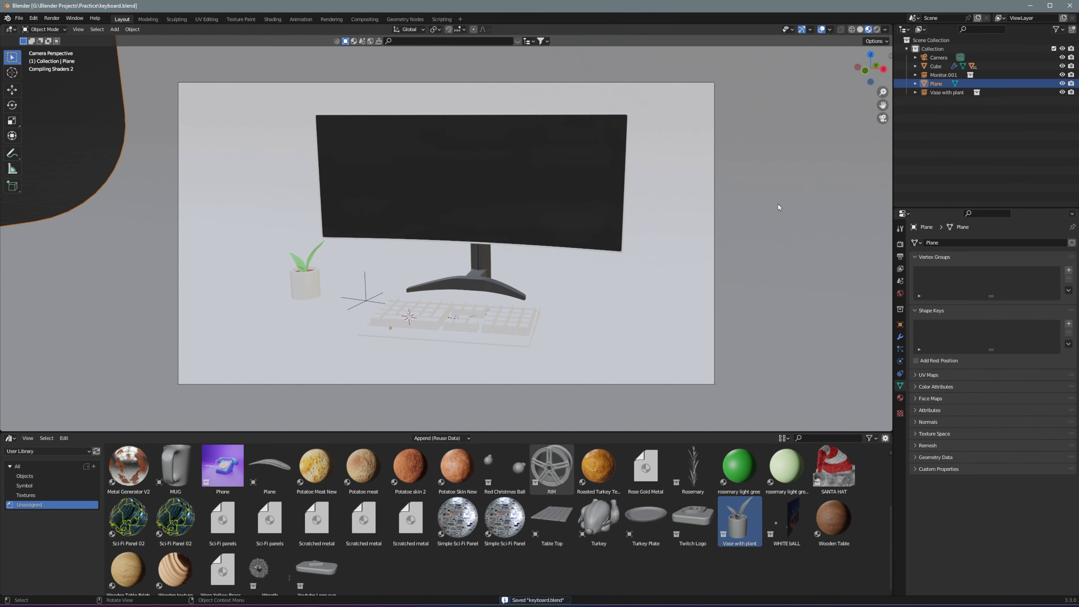
scroll(570, 346, up, 4)
shift+middle_drag(569, 346, 574, 199)
click(585, 314)
click(900, 397)
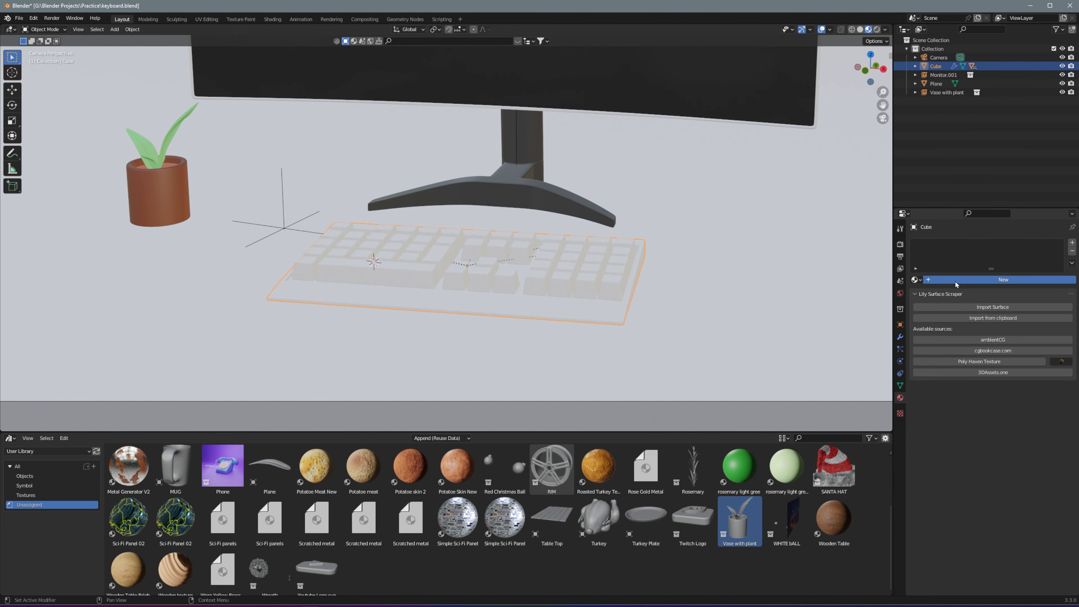
click(957, 279)
click(1024, 372)
click(1057, 288)
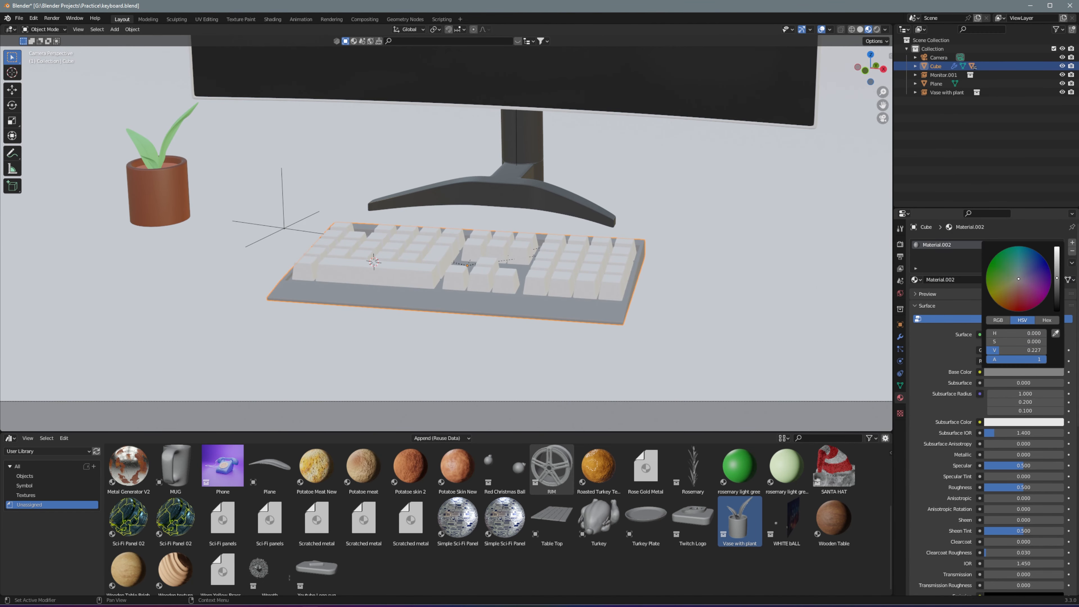
Give the space bar a new dark grey material with roughness 0.277
click(428, 276)
click(956, 280)
click(998, 372)
click(1057, 288)
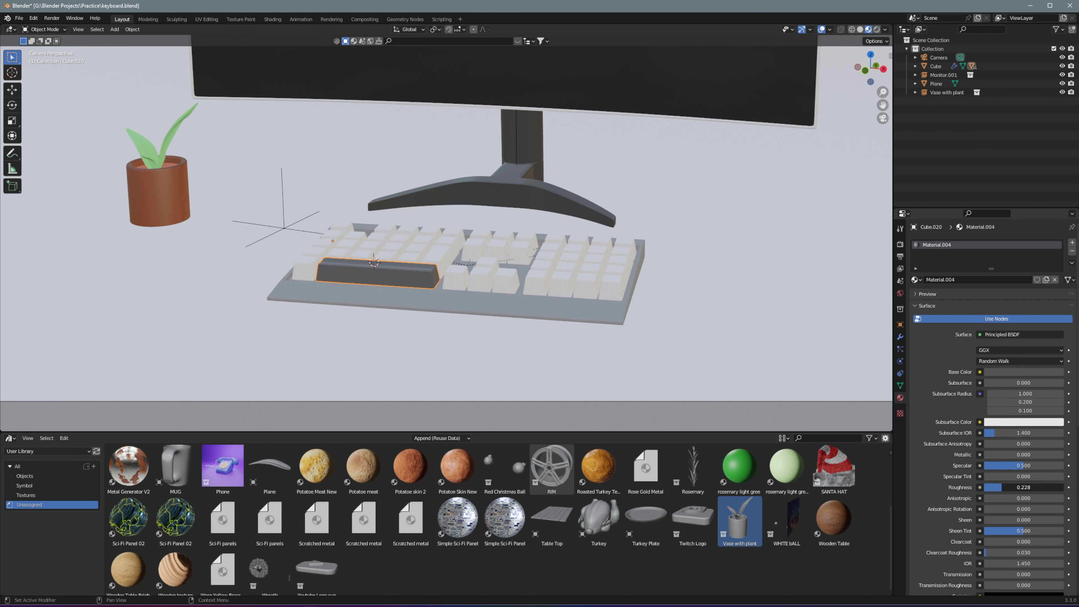
drag(1002, 487, 1007, 487)
Select the block of keycaps above the space bar and try to assign Material.004 to all of them
click(438, 254)
middle_drag(383, 306, 384, 319)
scroll(374, 323, up, 3)
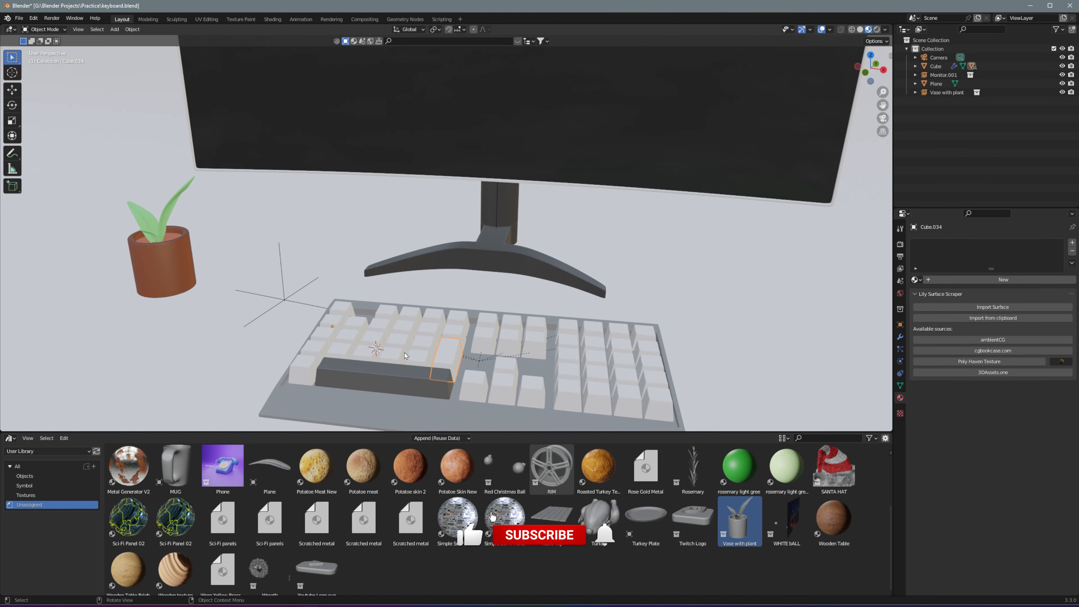
shift+click(451, 336)
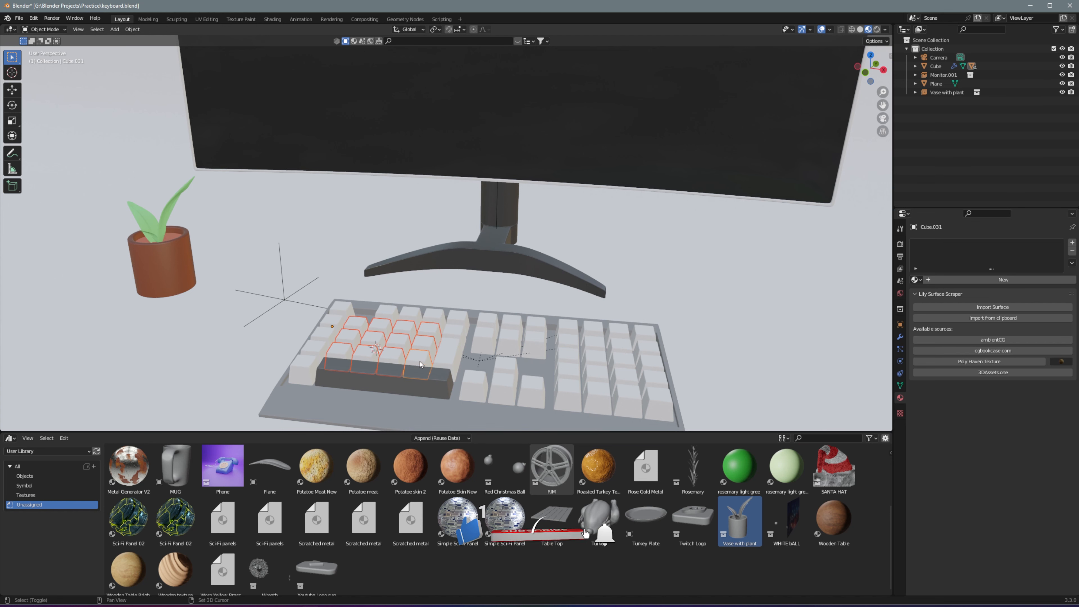
click(915, 279)
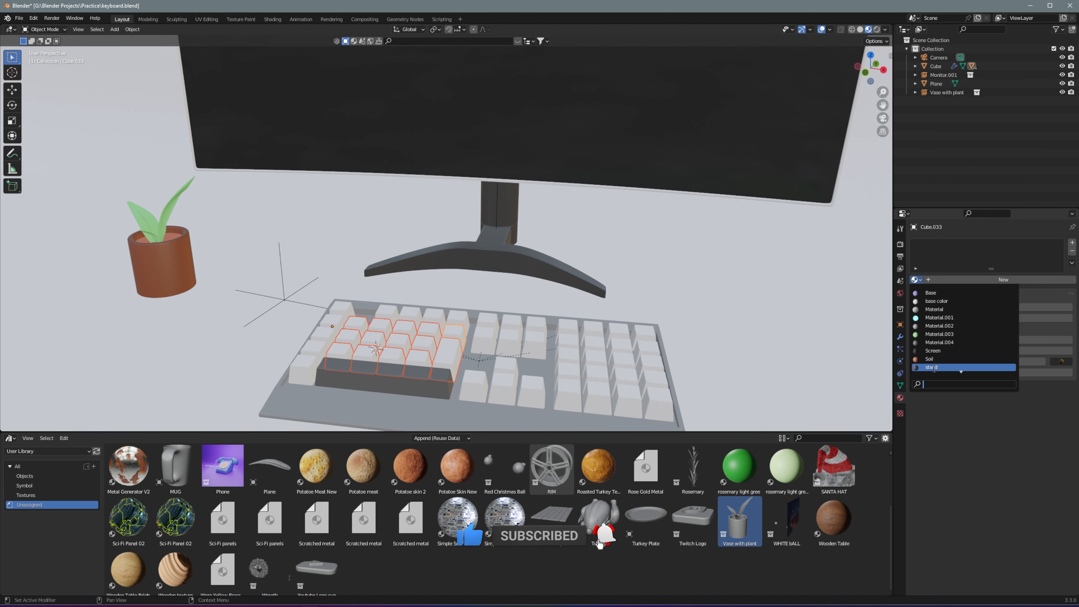
click(947, 342)
middle_drag(637, 294, 632, 319)
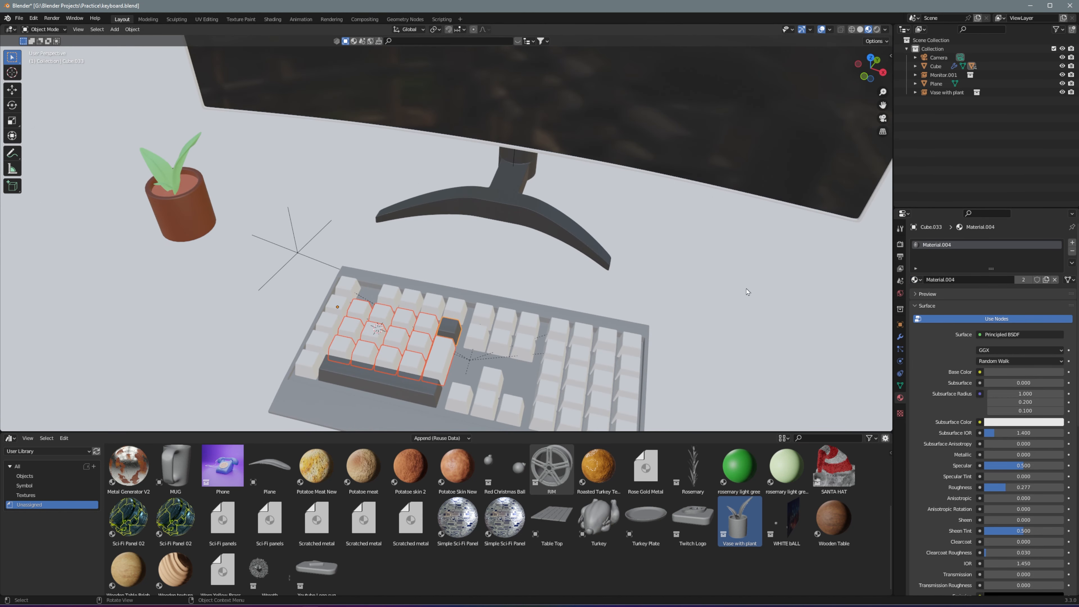
Assign Material.004 to the tall keycap beside the main key block
key(Tab)
key(Tab)
click(439, 353)
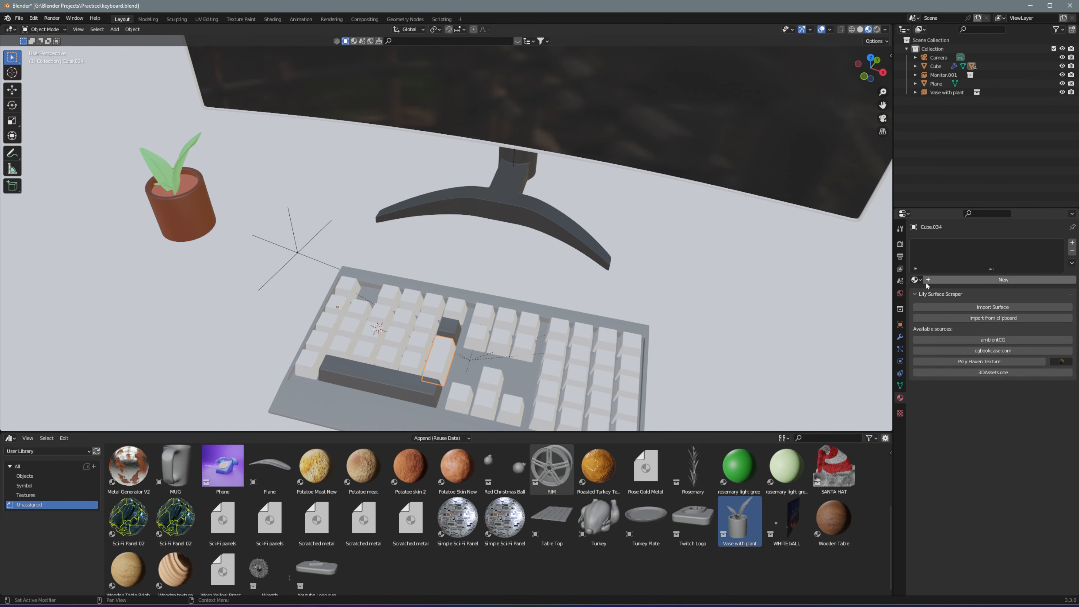
click(918, 281)
click(938, 343)
mouse_move(419, 353)
middle_down()
mouse_move(417, 374)
mouse_move(404, 352)
middle_up()
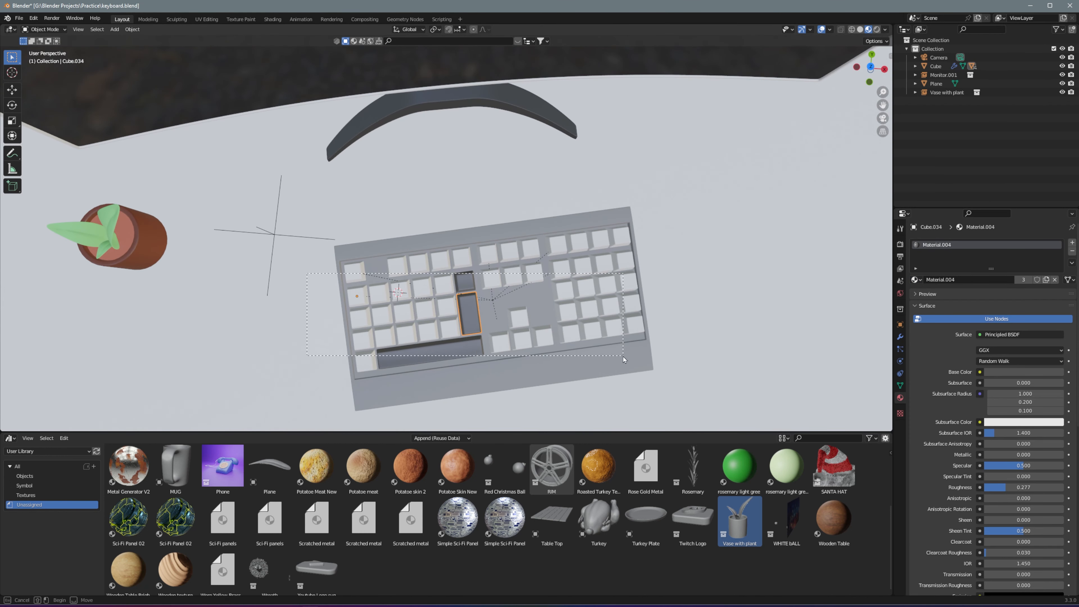
Try to assign Material.004 to box-selected groups of keycaps in the main key block
click(404, 352)
click(915, 280)
click(926, 342)
mouse_move(671, 336)
middle_down()
mouse_move(687, 362)
mouse_move(684, 340)
middle_up()
click(712, 370)
click(425, 344)
click(916, 280)
click(928, 344)
click(722, 351)
Select the leftmost keycaps from the top view and try to assign Material.004 to the whole group
key(KP_7)
click(371, 301)
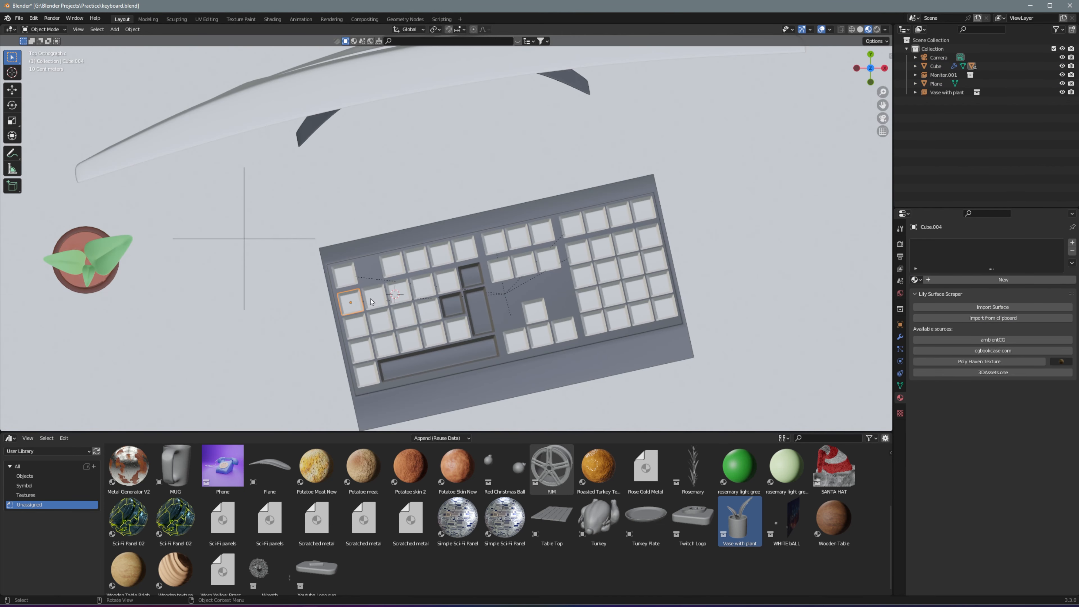
click(917, 280)
click(927, 344)
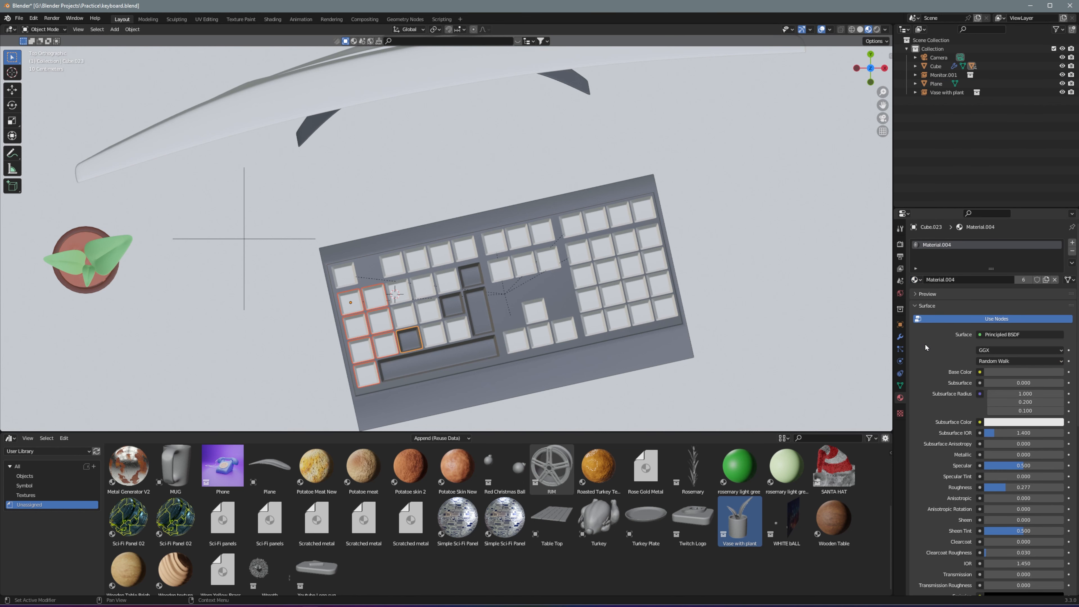
Reselect the leftmost keycaps with the dark keycap as the active one and try reapplying Material.004 to the group
click(382, 333)
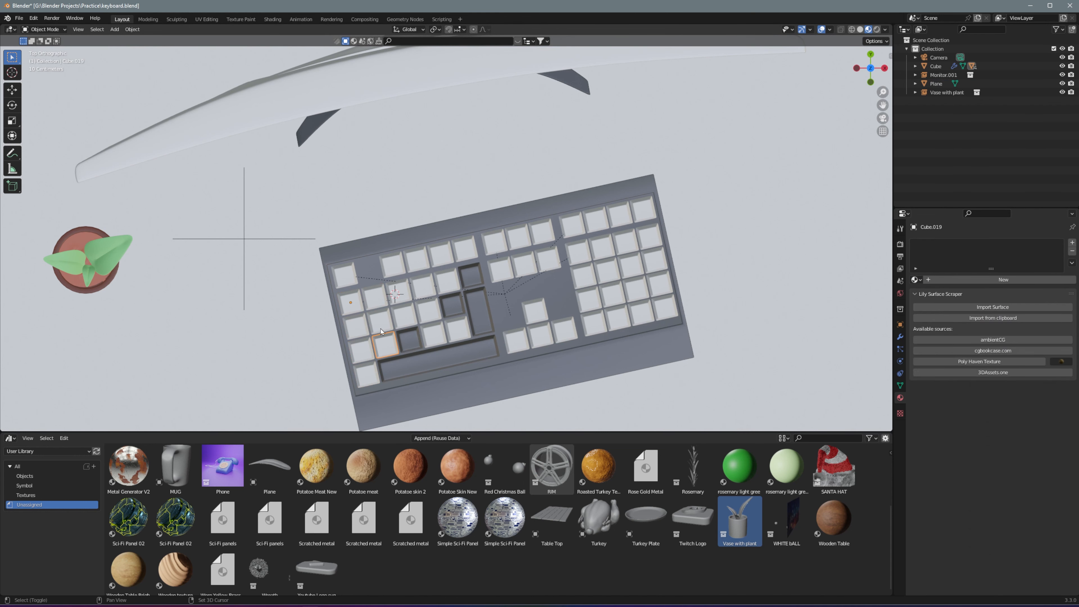
shift+click(409, 339)
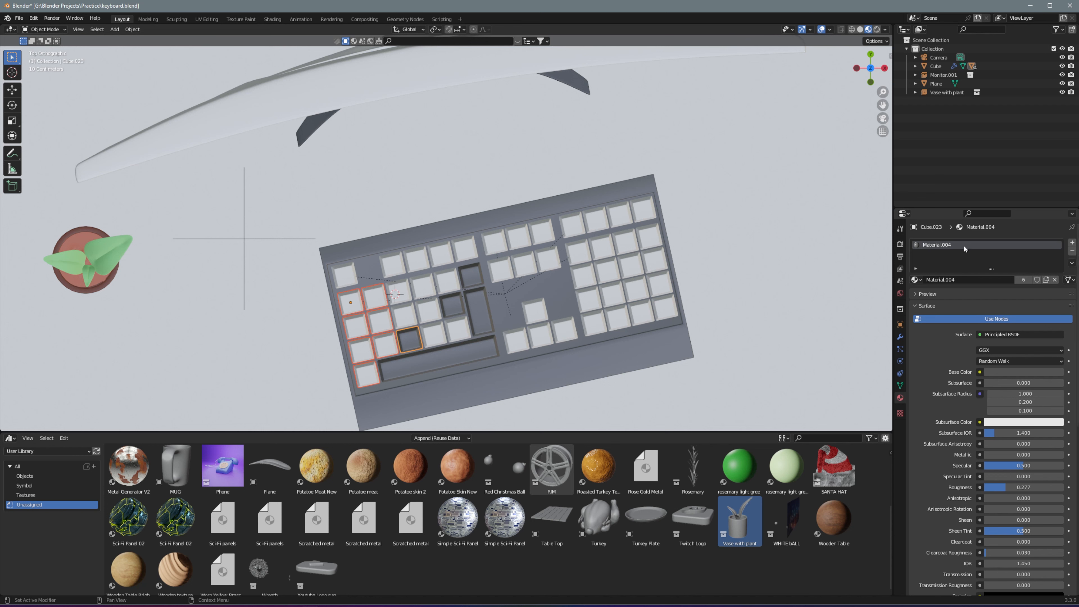
click(928, 306)
click(916, 280)
click(1072, 213)
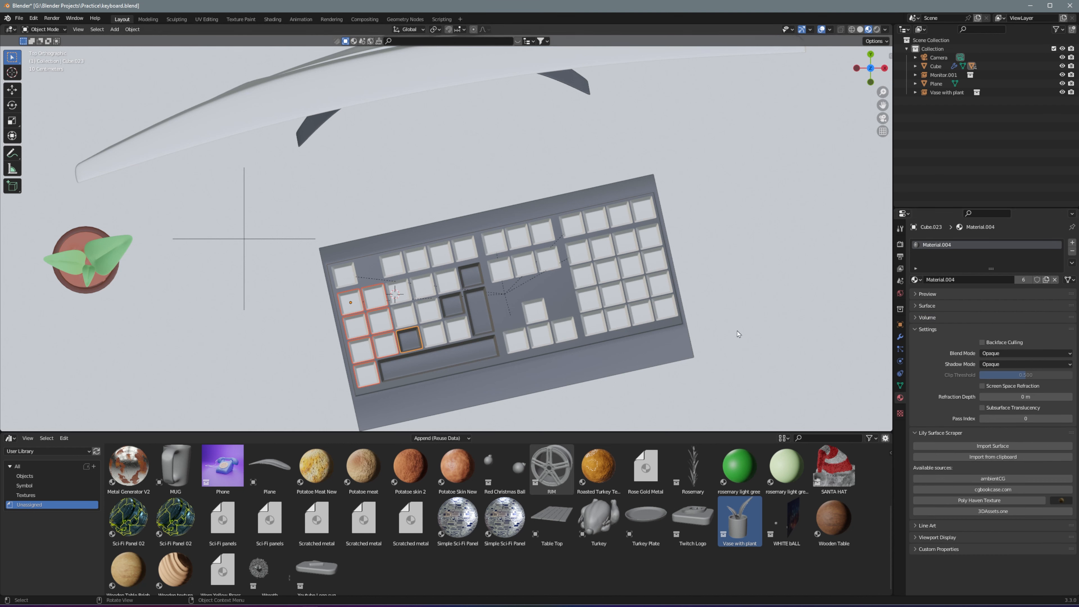
click(915, 280)
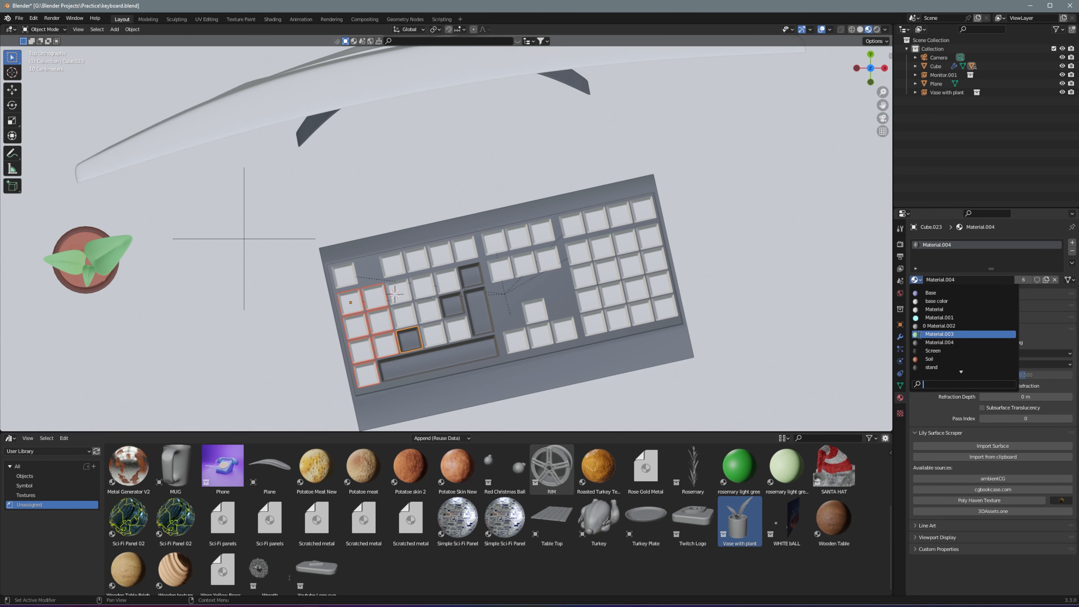
click(927, 344)
Assign Material.004 individually to four keycaps in the middle and lower rows of the main key block
click(384, 345)
click(915, 280)
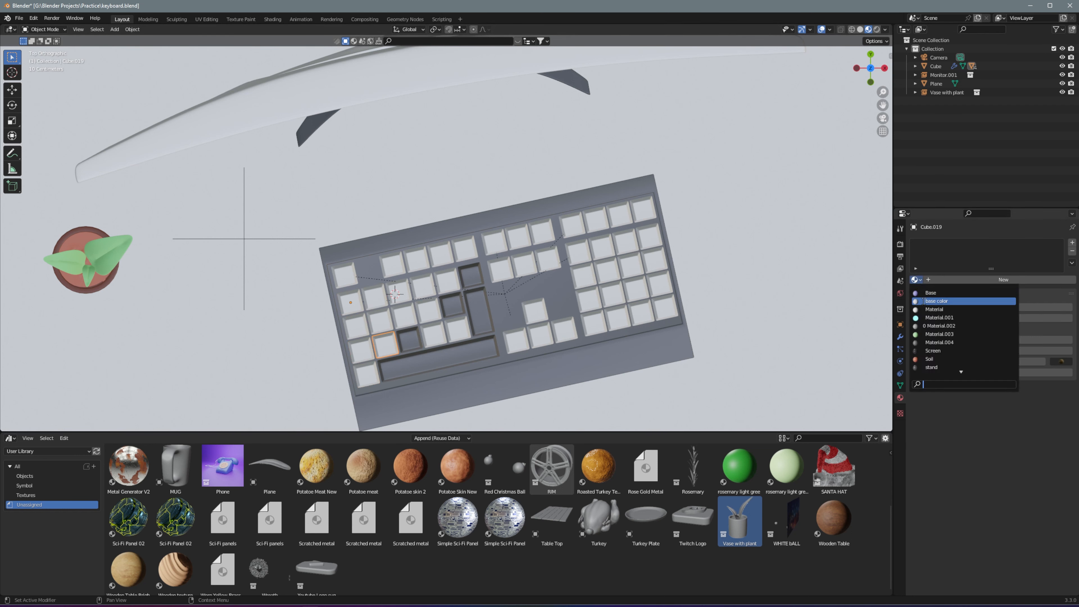
click(928, 342)
click(429, 310)
click(916, 279)
click(928, 343)
click(433, 290)
click(916, 280)
click(928, 343)
click(446, 280)
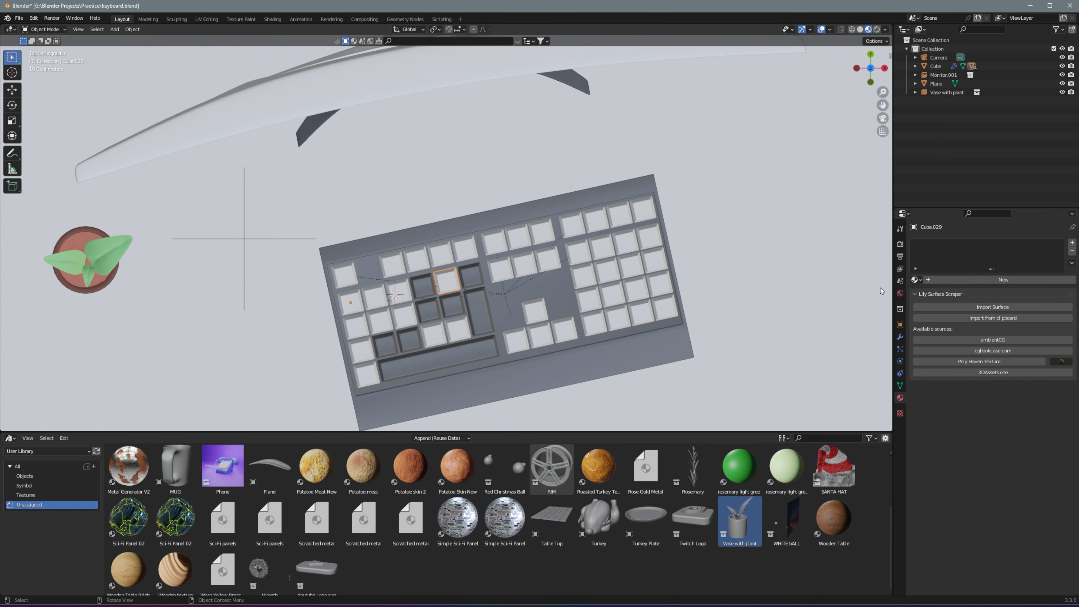
click(916, 280)
click(928, 342)
Assign Material.004 to the number pad keycaps
click(539, 344)
middle_drag(539, 343, 521, 280)
click(548, 319)
click(916, 280)
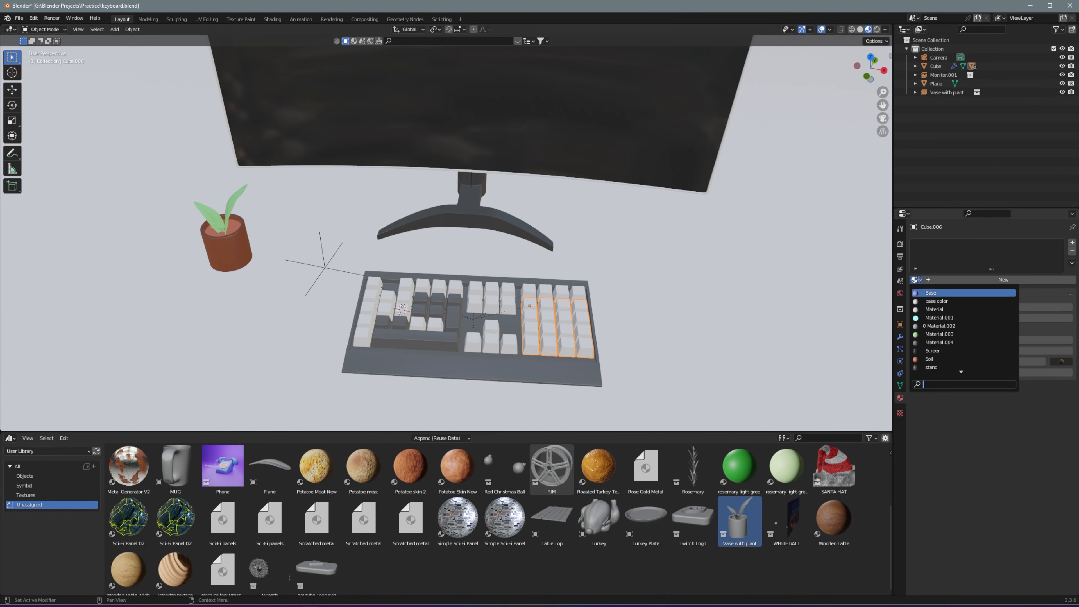
click(930, 342)
Give the navigation keycaps above the arrow keys, and the arrow keys themselves, the stand material
click(503, 300)
click(916, 279)
click(930, 342)
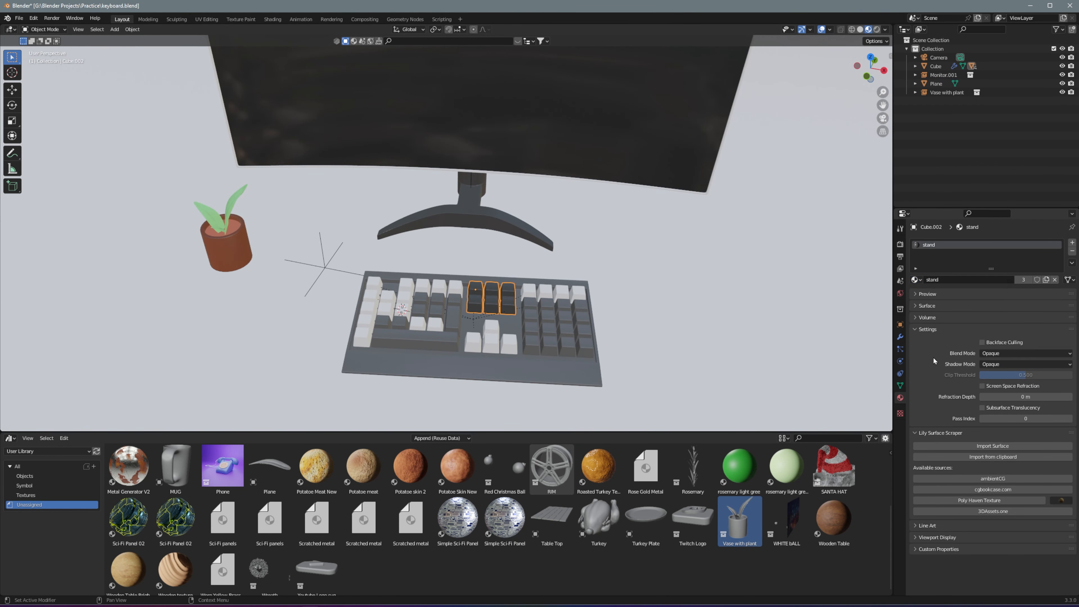
click(505, 348)
middle_drag(505, 348, 429, 311)
Assign Material.004 to the remaining white keycaps beside the leftmost column of the main key block
click(429, 311)
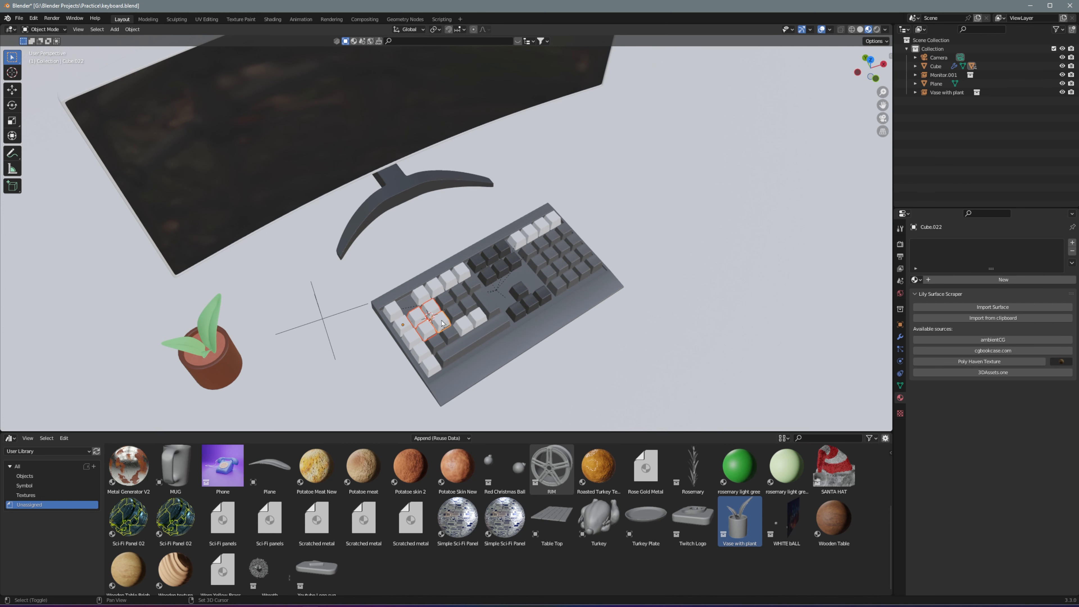
click(916, 280)
click(929, 343)
click(428, 311)
click(915, 280)
click(937, 342)
click(417, 316)
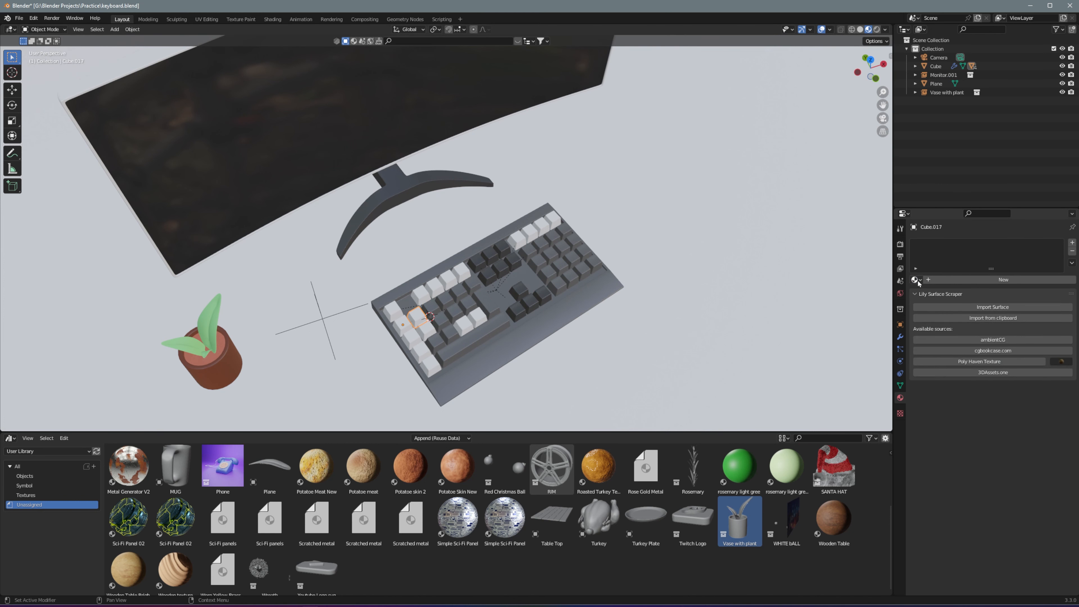
click(916, 280)
click(937, 342)
click(426, 330)
click(916, 279)
click(937, 340)
Assign Material.004 to the two white keycaps just above the space bar
scroll(476, 349, up, 2)
click(472, 361)
click(915, 279)
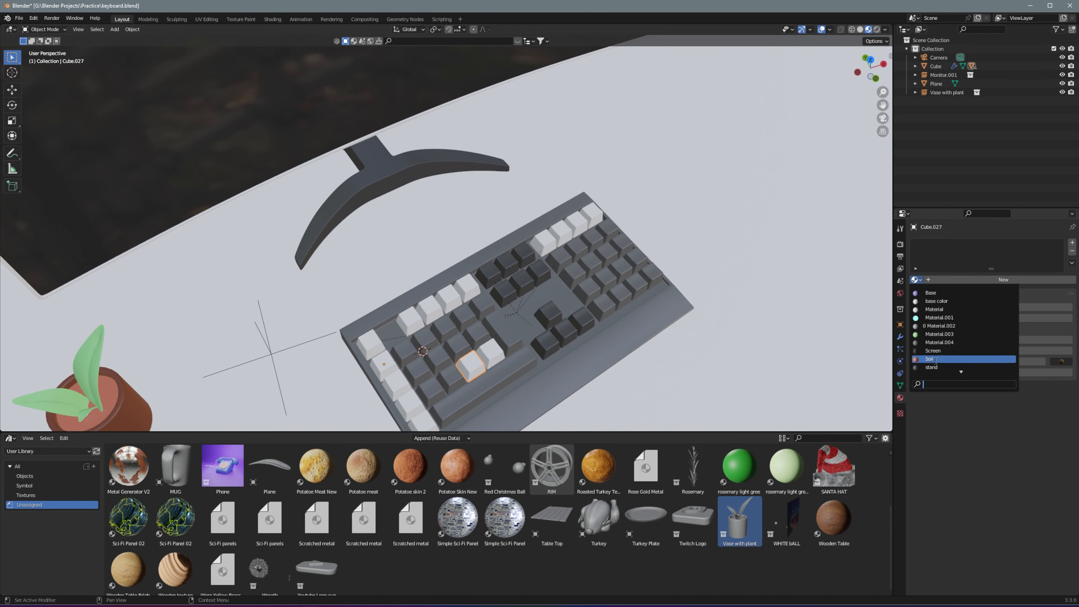
click(938, 342)
click(490, 353)
click(916, 279)
click(937, 342)
Give the leftmost column of white keycaps the dark keycap material and link it across the selection
scroll(604, 340, down, 2)
click(605, 340)
middle_drag(605, 340, 624, 298)
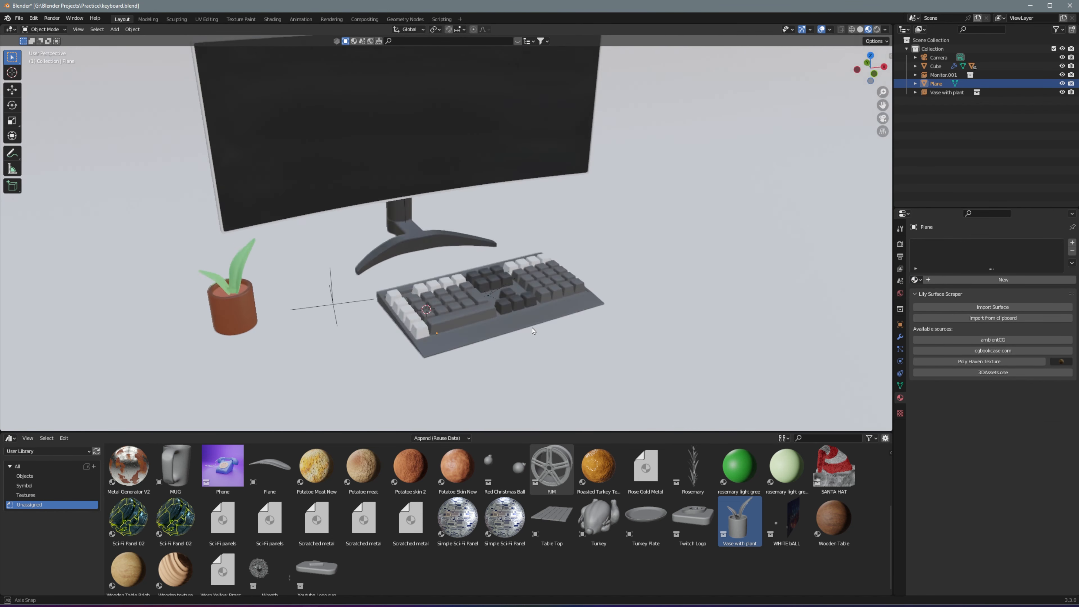
scroll(467, 383, up, 3)
click(449, 406)
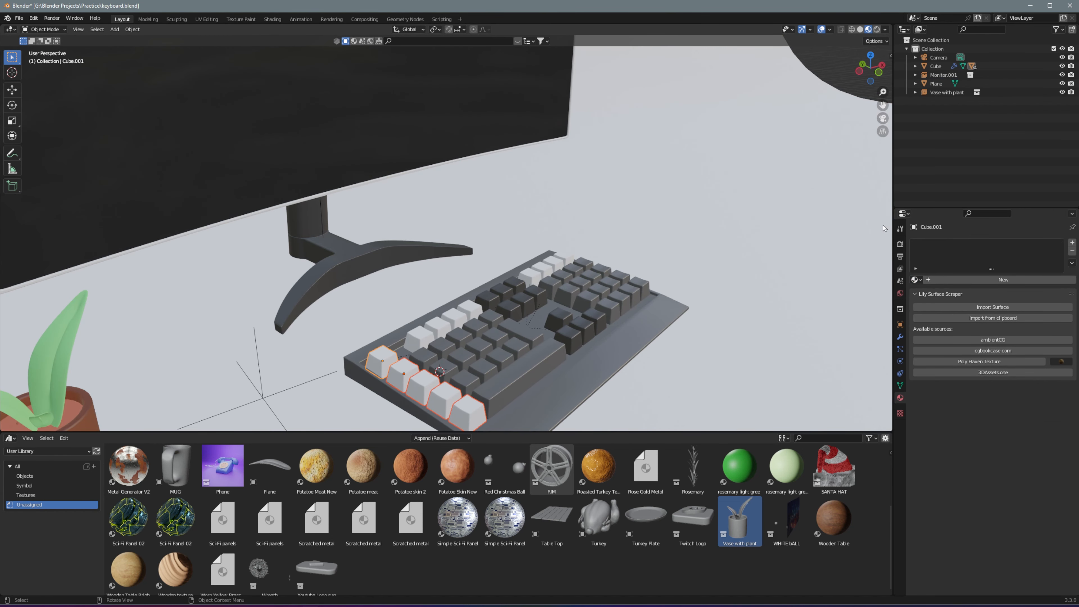
click(916, 280)
click(939, 326)
key(ctrl+l)
click(442, 361)
click(603, 340)
Copy the stand material from the navigation keycaps to the white top-row keycaps on both sides
middle_drag(531, 306, 455, 361)
click(396, 285)
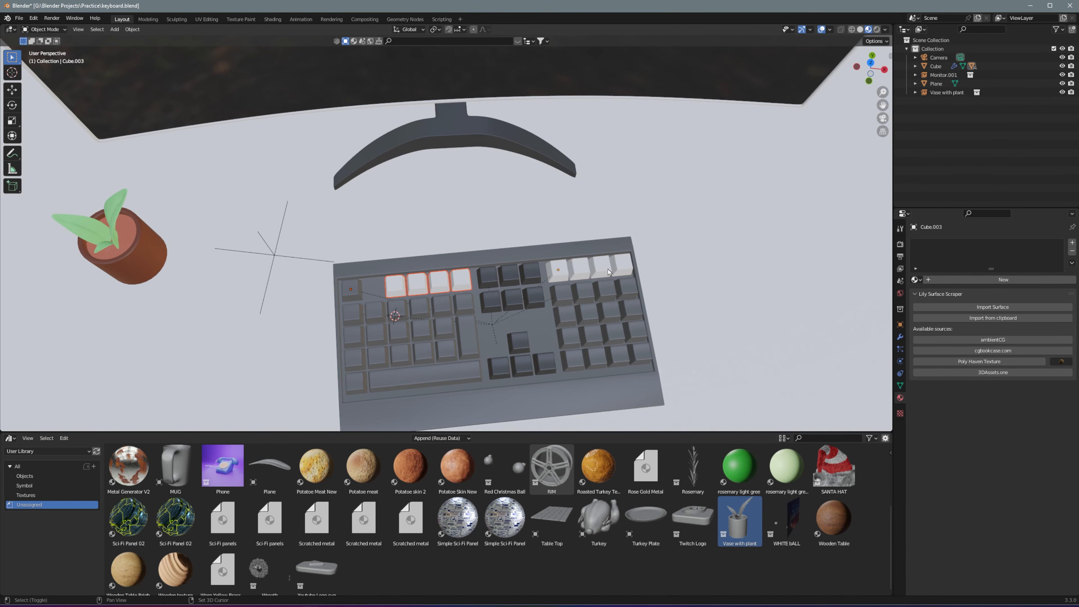
shift+click(490, 306)
click(917, 280)
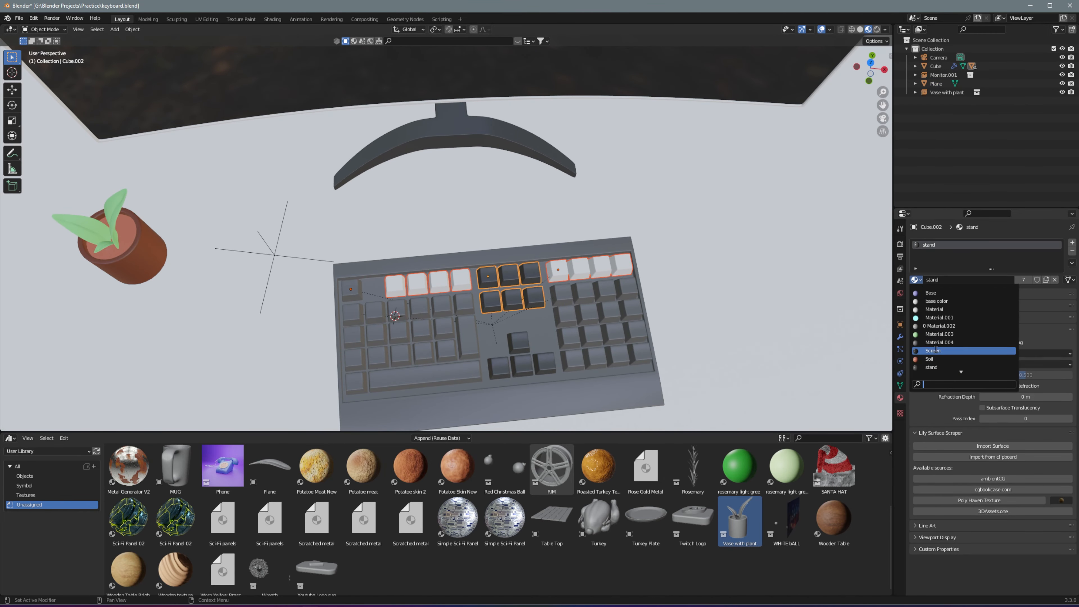
click(1072, 263)
click(1052, 283)
click(722, 298)
Assign the stand material to the keyboard case and make it a single-user copy
scroll(549, 306, down, 2)
middle_drag(603, 341, 561, 290)
click(593, 323)
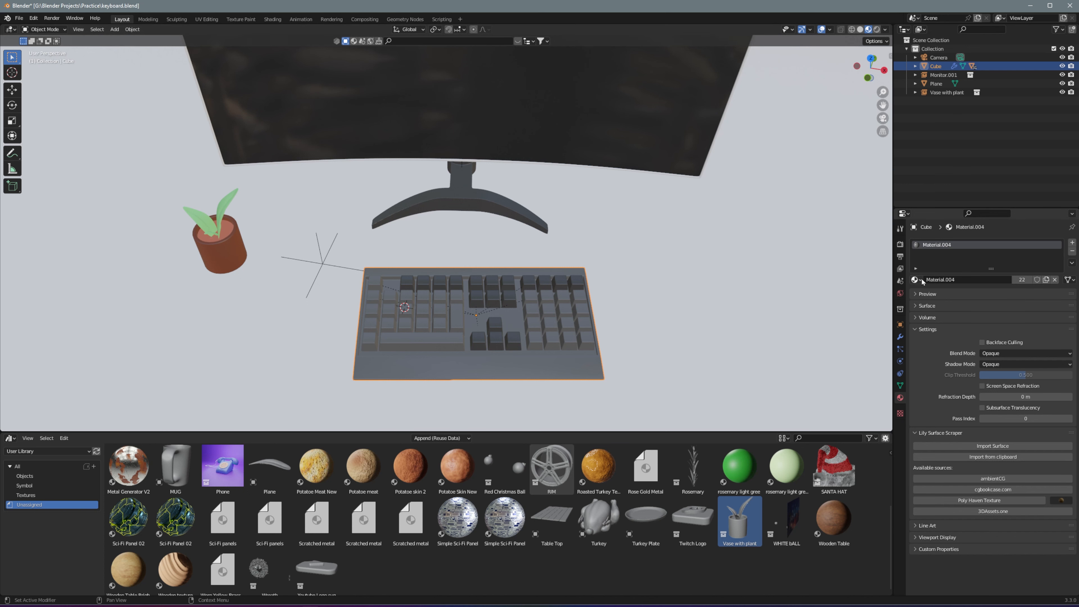
click(916, 280)
click(939, 368)
mouse_move(676, 357)
middle_down()
mouse_move(650, 390)
mouse_move(676, 340)
middle_up()
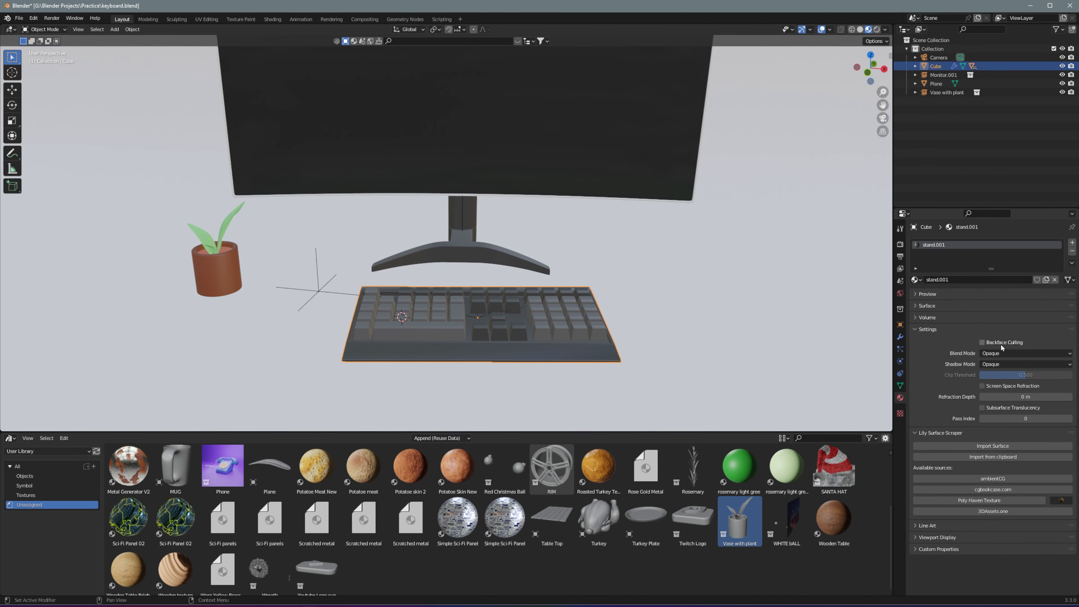
Change the case material's base color to a dark muted blue and raise its roughness
click(927, 294)
click(927, 382)
click(1024, 448)
click(1028, 342)
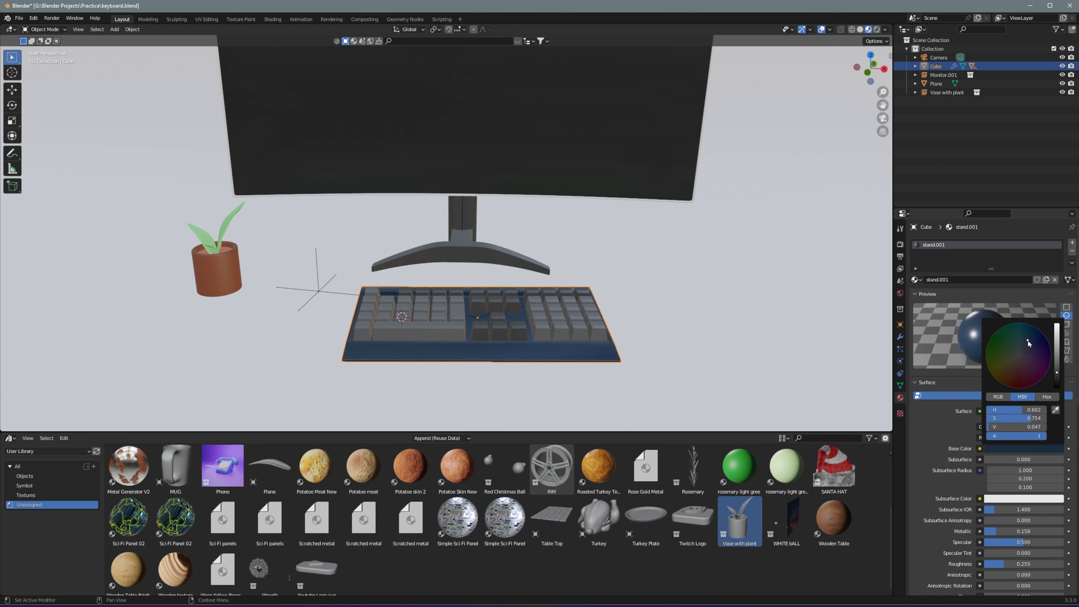
scroll(1029, 343, up, 3)
scroll(1028, 343, down, 2)
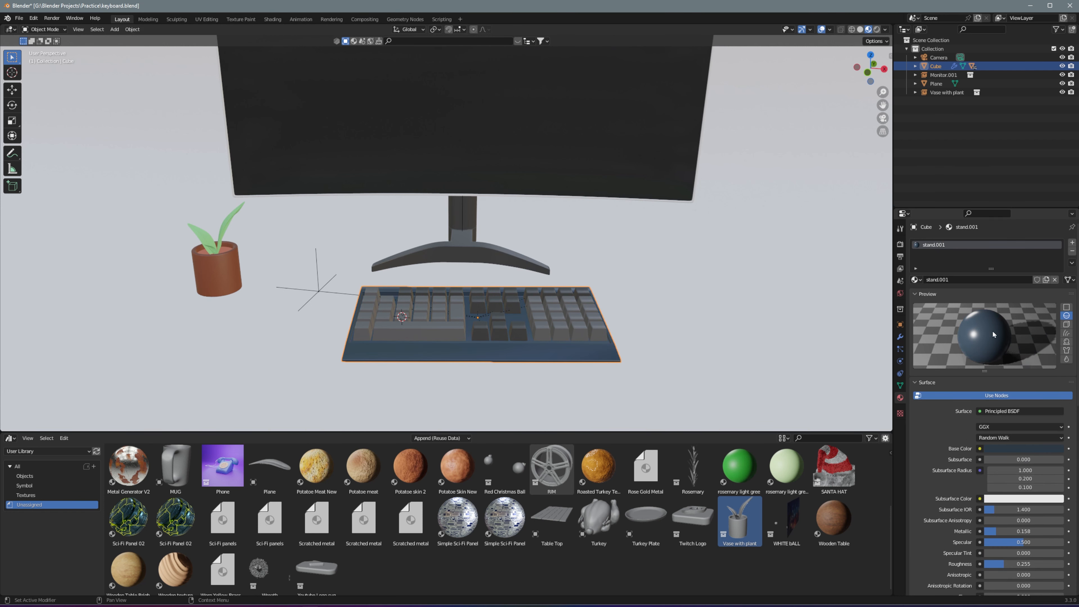
drag(1000, 564, 1034, 564)
Switch the render engine to Cycles, setting viewport and render max samples to 500 with viewport denoising enabled
click(707, 367)
middle_drag(705, 367, 651, 343)
key(KP_0)
scroll(624, 238, down, 3)
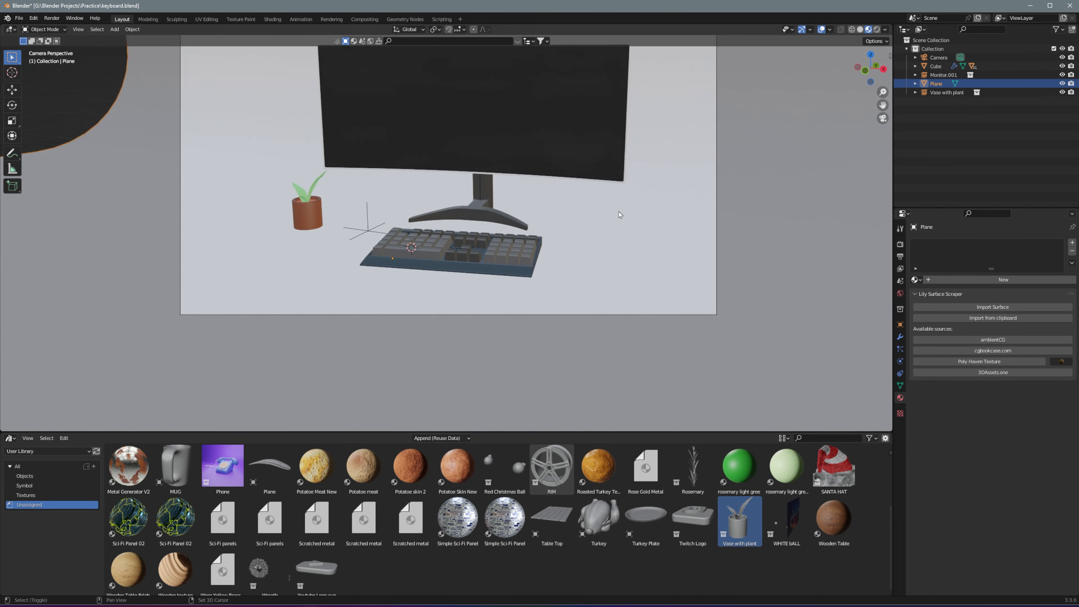
scroll(620, 214, down, 2)
click(900, 244)
click(1028, 243)
click(990, 278)
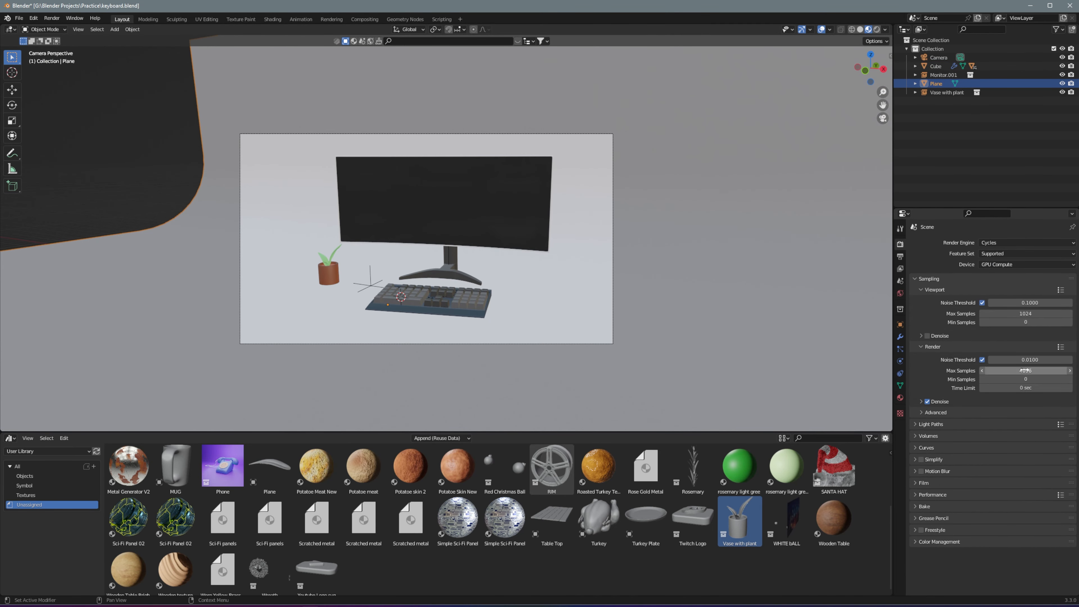
click(1024, 370)
text(500)
key(Return)
Add an area light, raise it high above the keyboard along Z and scale it up
key(shift+a)
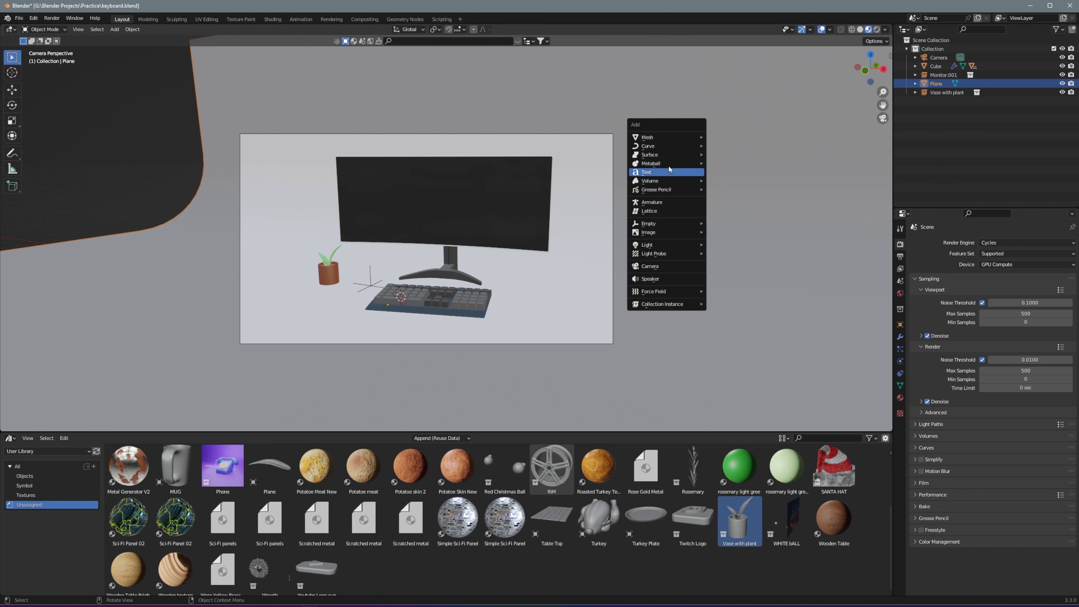
mouse_move(667, 243)
click(740, 274)
key(g)
key(z)
click(433, 45)
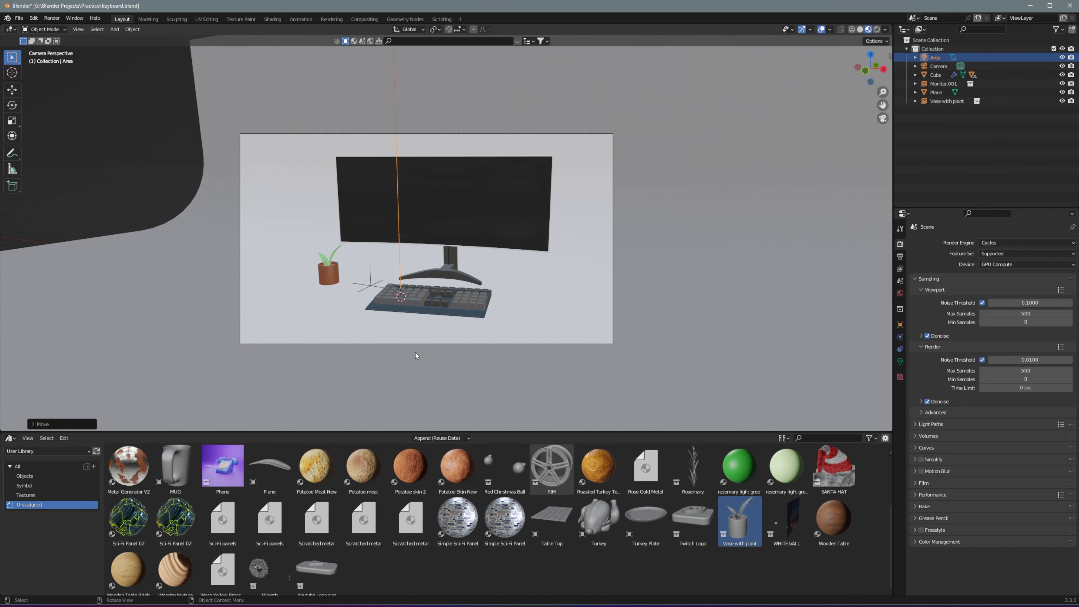
key(s)
click(414, 356)
Set the area light's power to 400 W and check the scene in rendered shading
click(900, 361)
double_click(1020, 302)
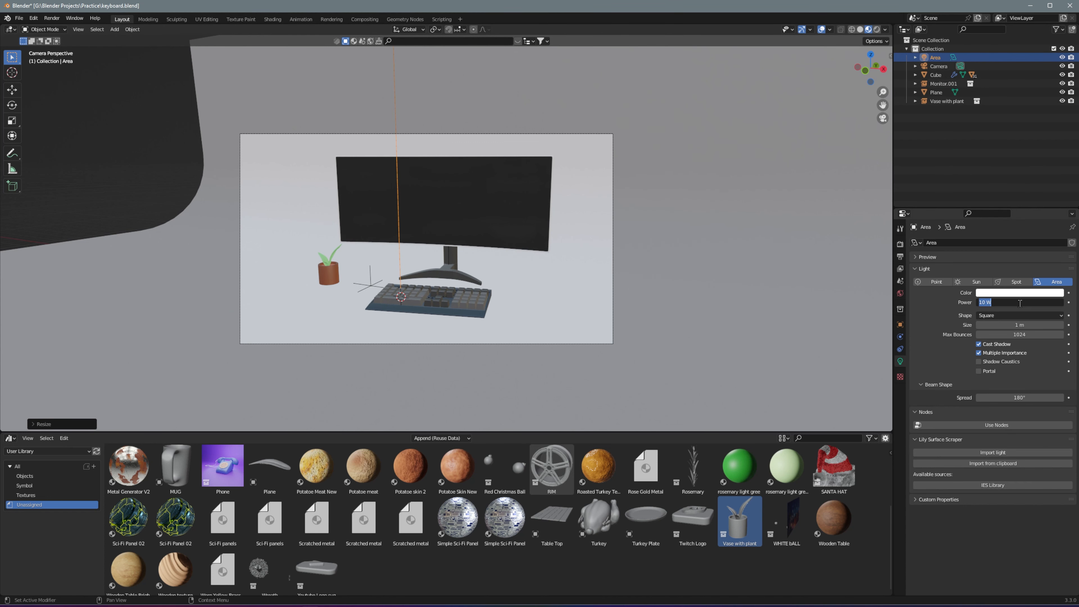
click(876, 30)
scroll(523, 260, down, 3)
key(KP_7)
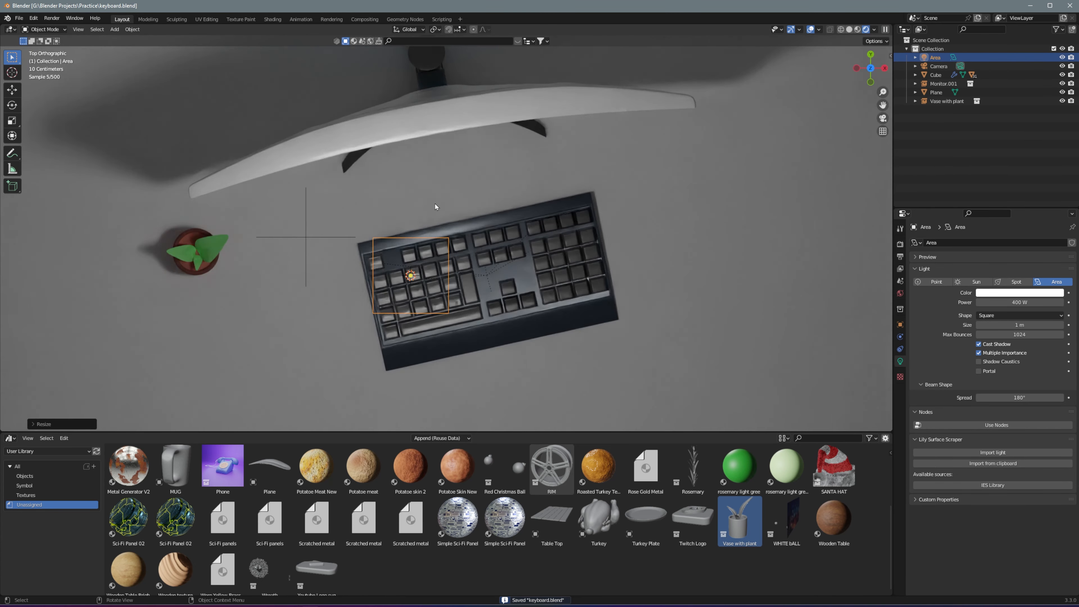
scroll(756, 258, down, 2)
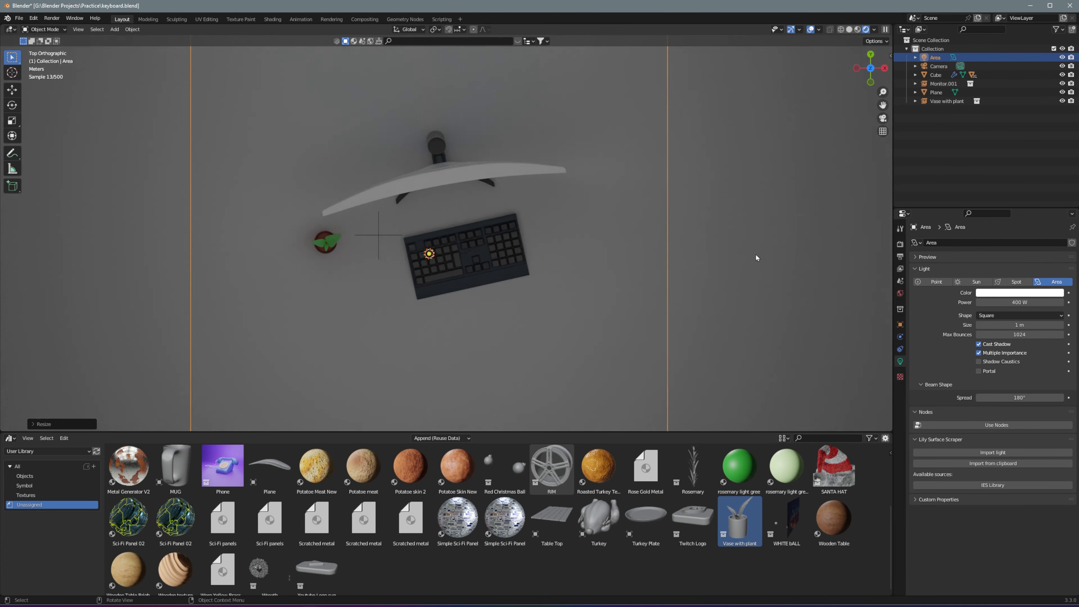
Tint the area light purple and raise its power to 5000 W
key(KP_0)
double_click(1020, 302)
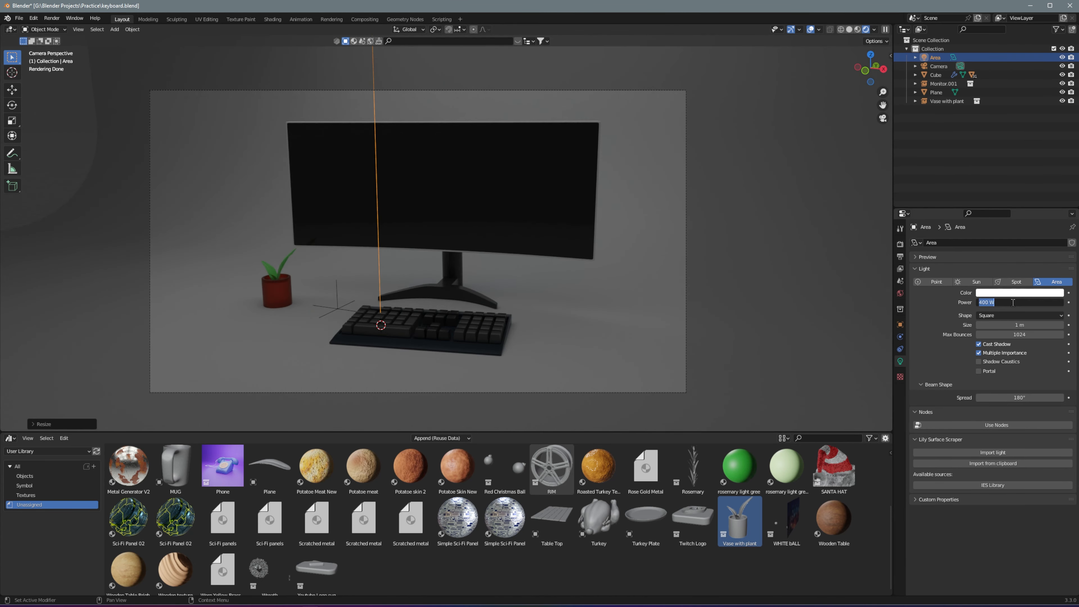
text(1000)
key(Return)
click(1019, 293)
mouse_move(1034, 218)
mouse_down()
mouse_move(1050, 215)
mouse_move(1025, 178)
mouse_move(1050, 215)
mouse_up()
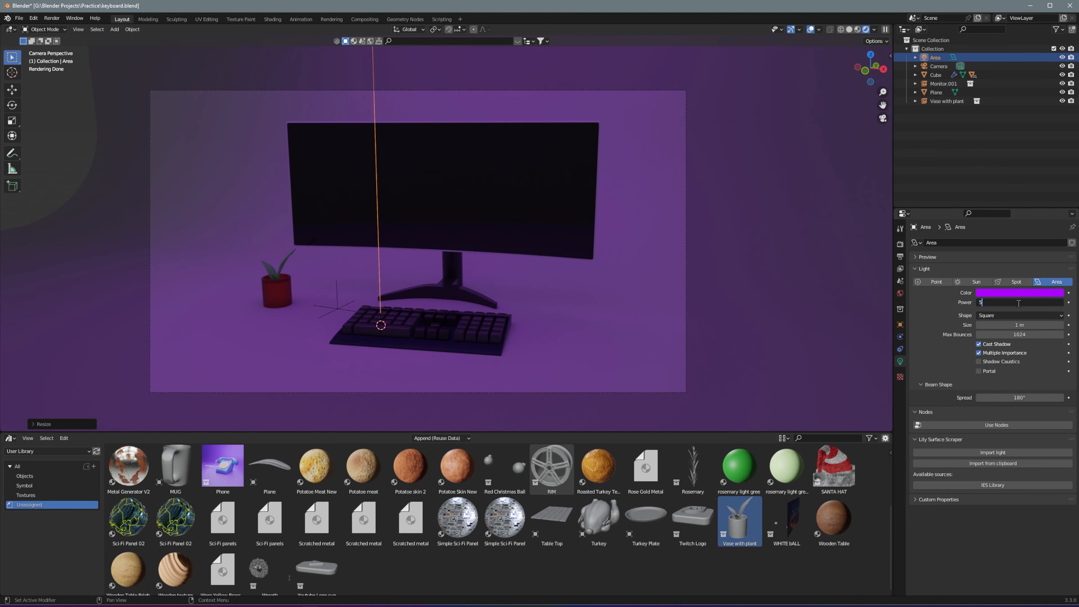
text(000)
key(Return)
Duplicate the purple area light, move the copy along X to the monitor's right side and rotate it toward the desk setup
scroll(822, 277, down, 5)
key(shift+d)
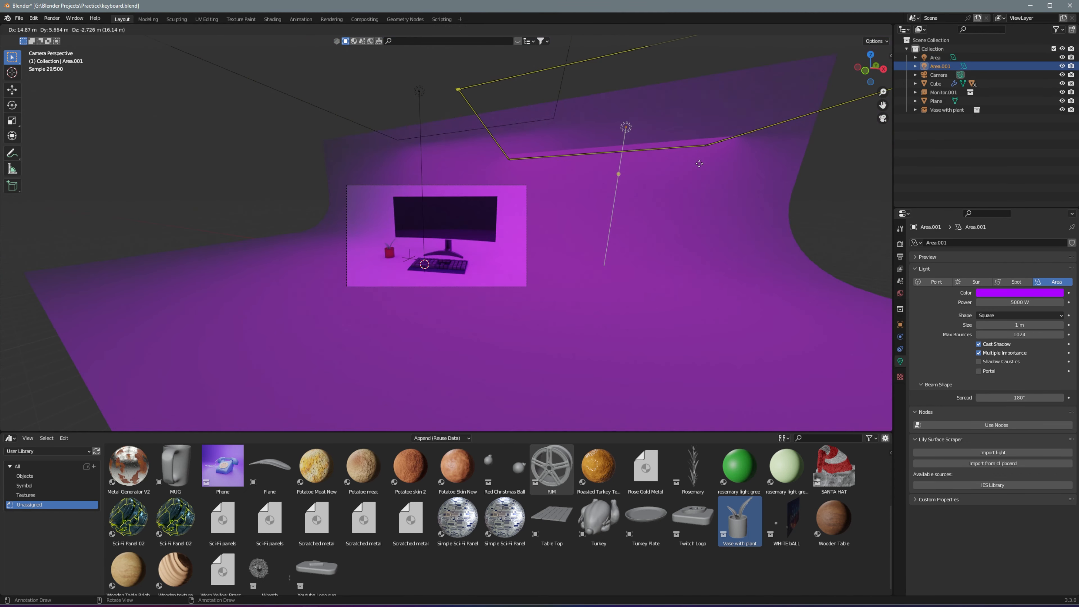
right_click(699, 166)
key(g)
key(x)
click(853, 163)
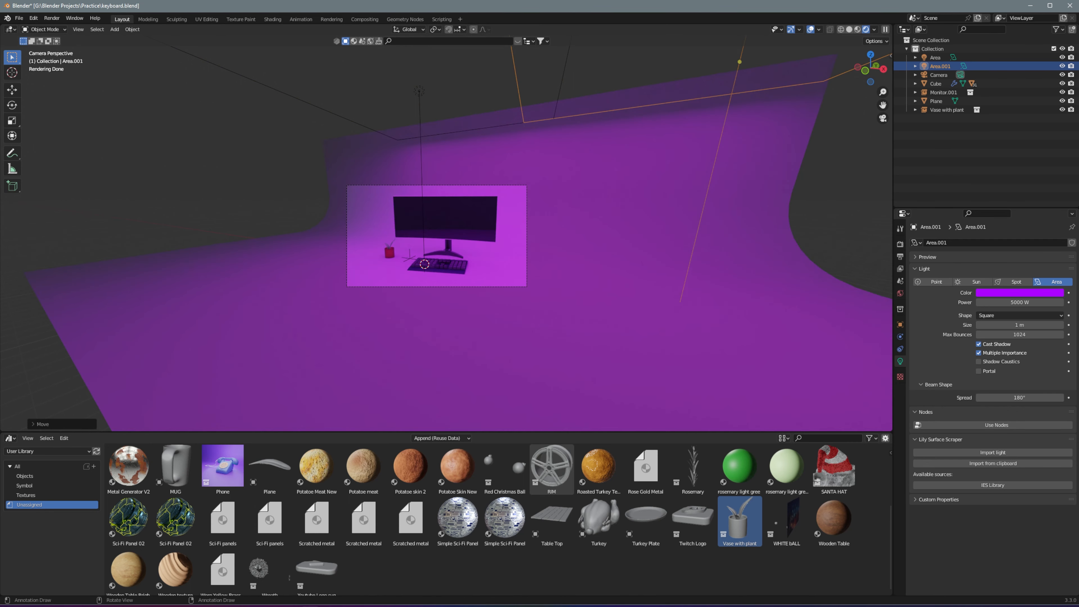
key(r)
click(433, 315)
Change the duplicated area light's color to cyan and set its power to 2000 W
click(1018, 292)
mouse_move(1025, 187)
mouse_down()
mouse_move(1017, 203)
mouse_move(1011, 185)
mouse_move(1025, 186)
mouse_up()
scroll(449, 228, up, 6)
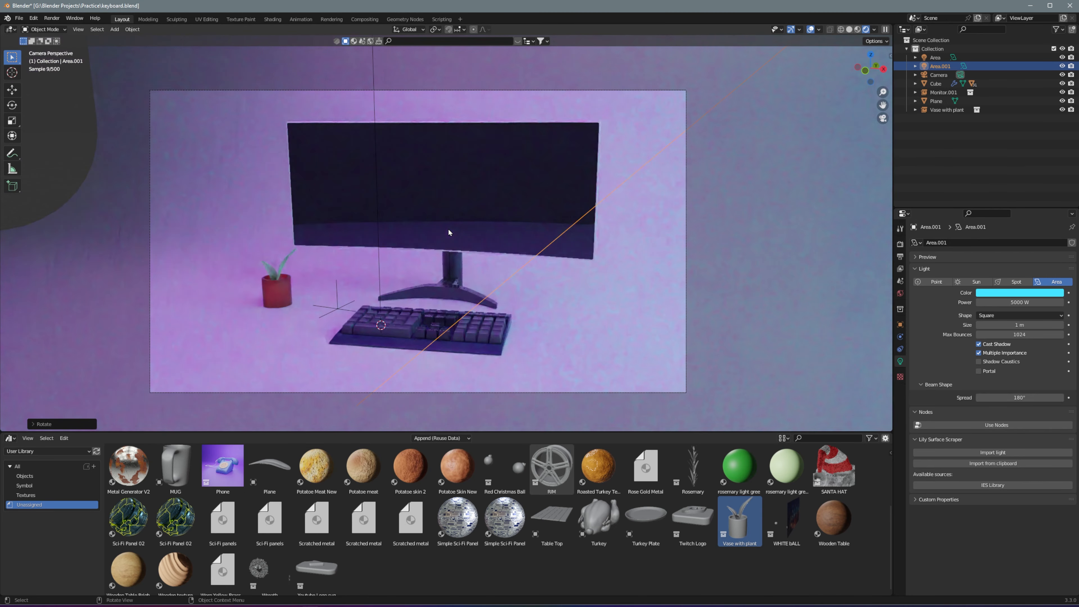
click(1018, 301)
text(1000)
key(Return)
key(Return)
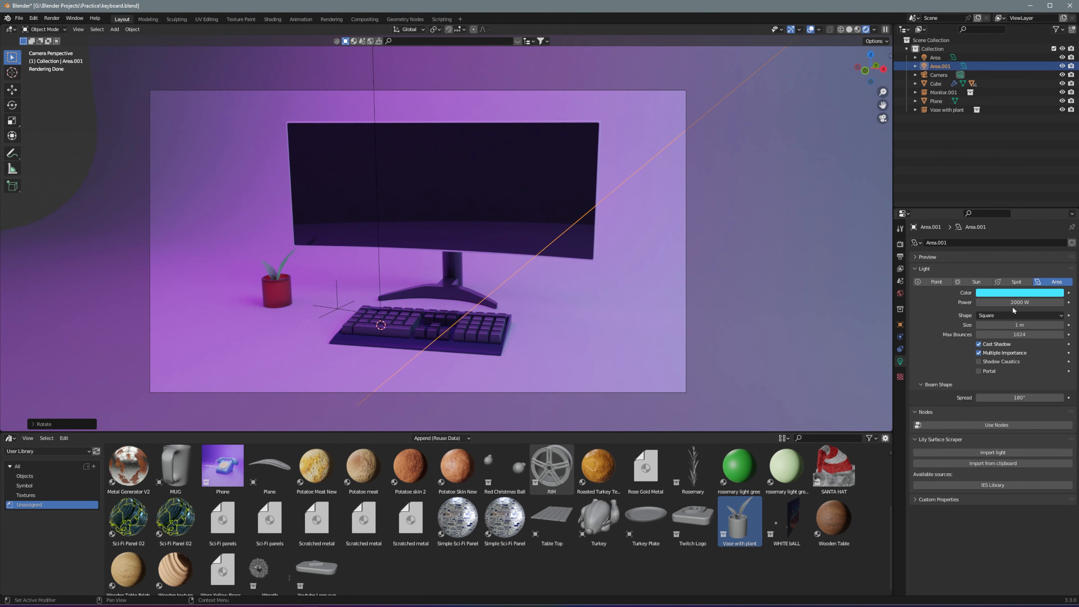
Adjust the original area light's color to a slightly less saturated purple
click(935, 57)
click(1020, 293)
drag(1051, 214, 1046, 214)
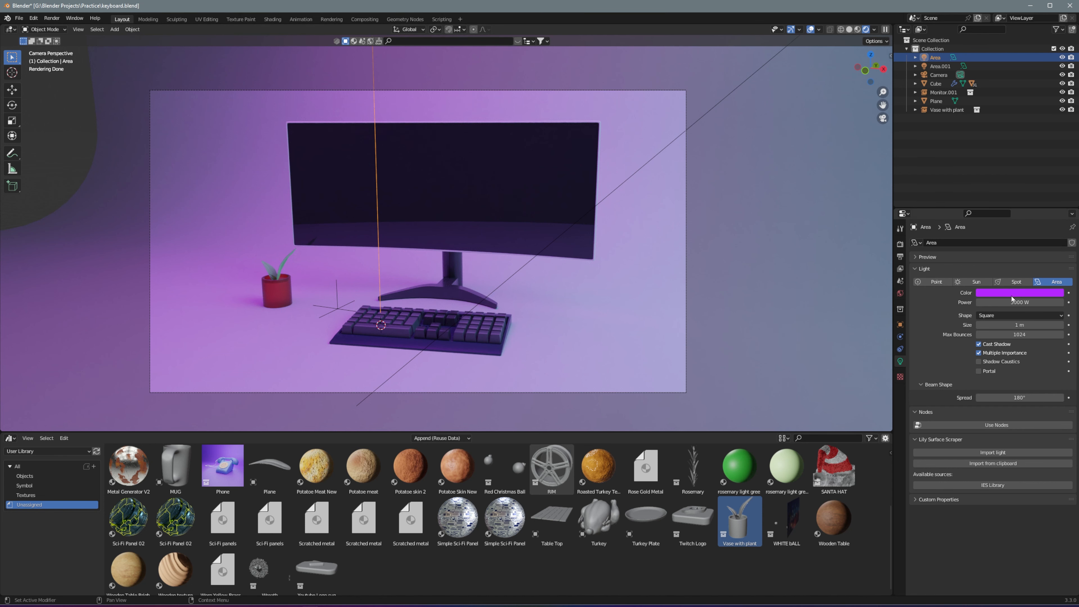
Reposition the purple area light in front of the desk setup and rotate it toward the keyboard
scroll(683, 284, down, 6)
key(r)
key(y)
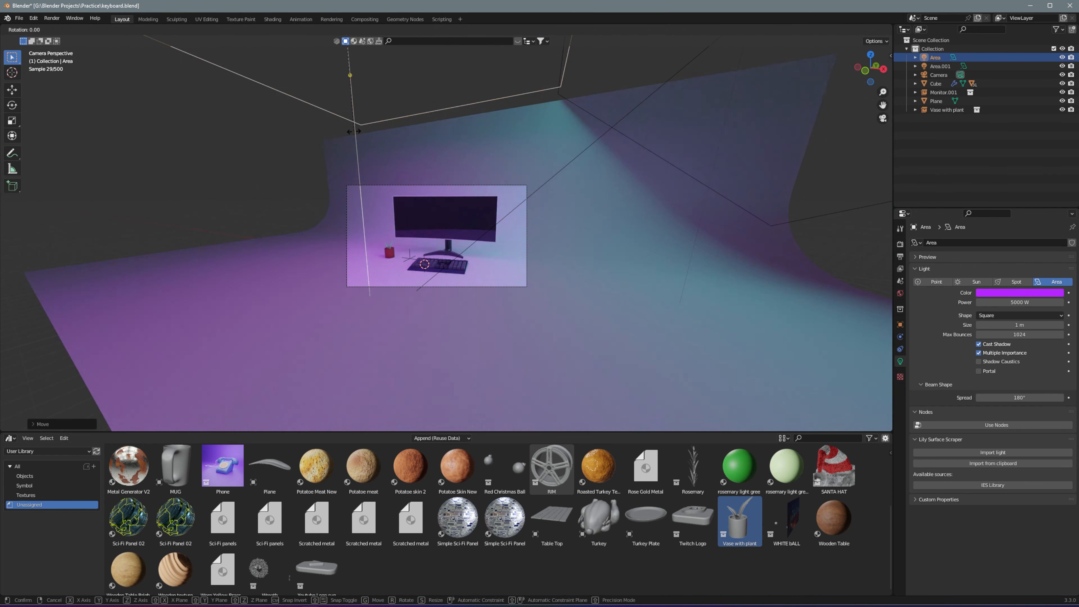
click(355, 102)
scroll(474, 247, up, 5)
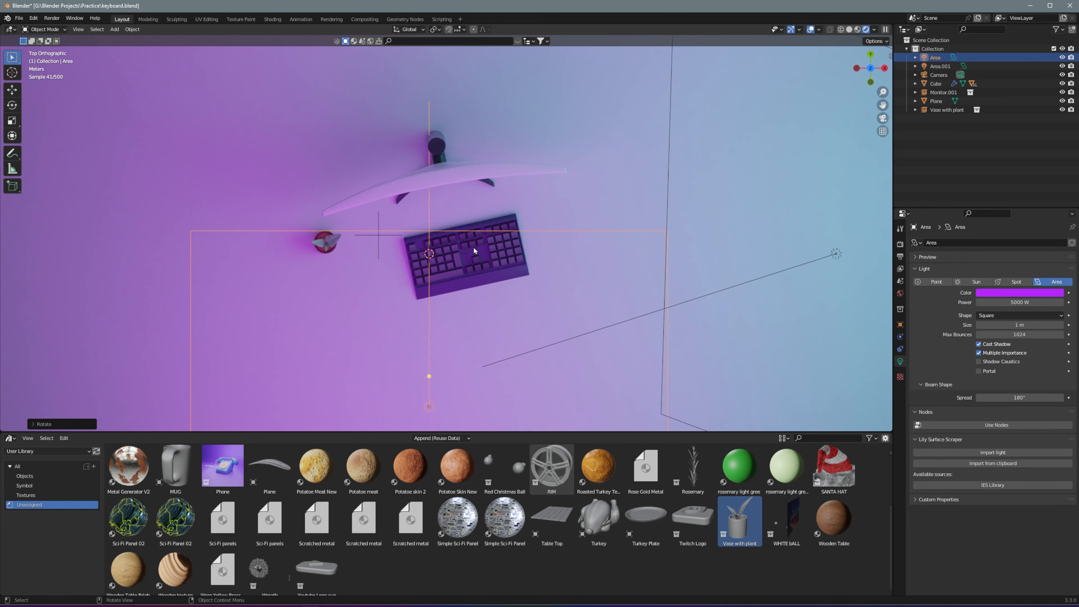
Add a point light and raise it along Z above the keyboard
scroll(494, 286, up, 1)
scroll(494, 285, down, 3)
key(shift+a)
mouse_move(489, 303)
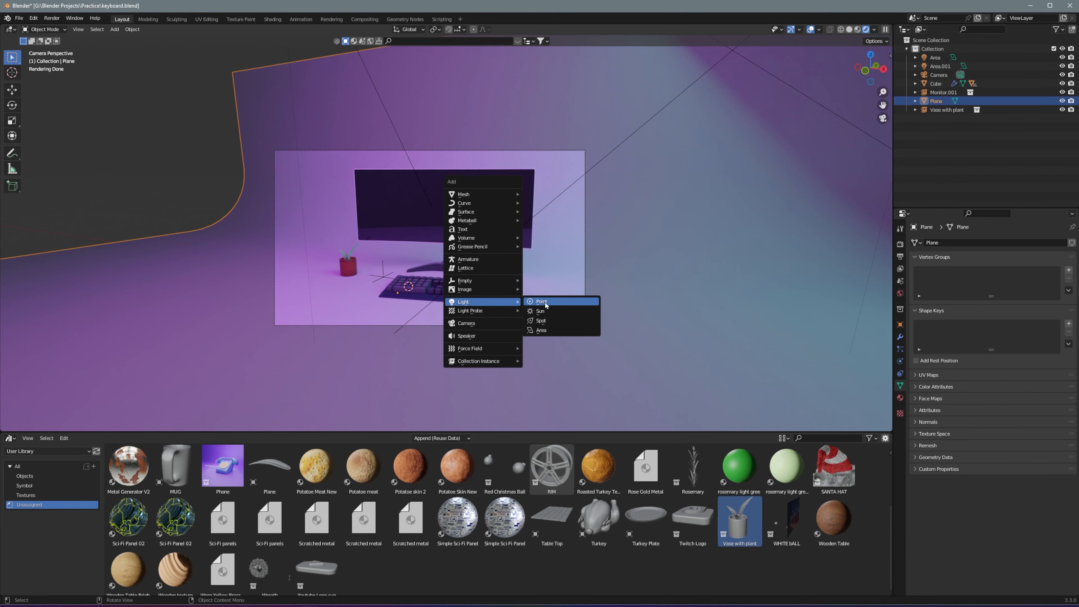
click(548, 306)
key(g)
key(z)
click(407, 222)
Set the point light's radius to 13.5 m and its power to 500 W
drag(1015, 315, 1046, 317)
click(1018, 301)
text(500)
key(Return)
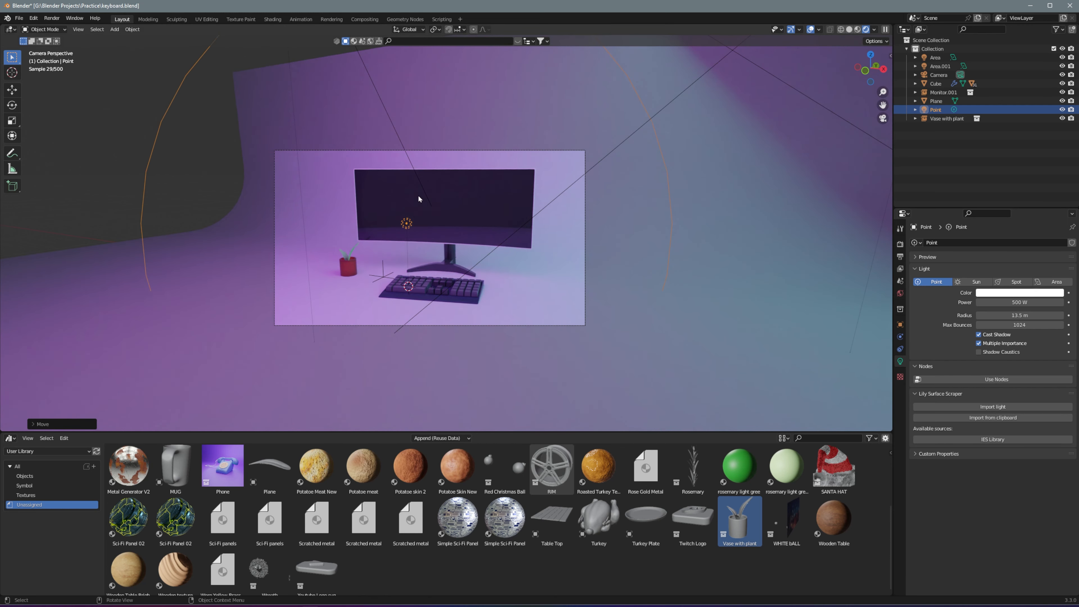
Move the point light along Y and raise its power to 5000 W
key(g)
key(y)
click(347, 233)
click(1024, 303)
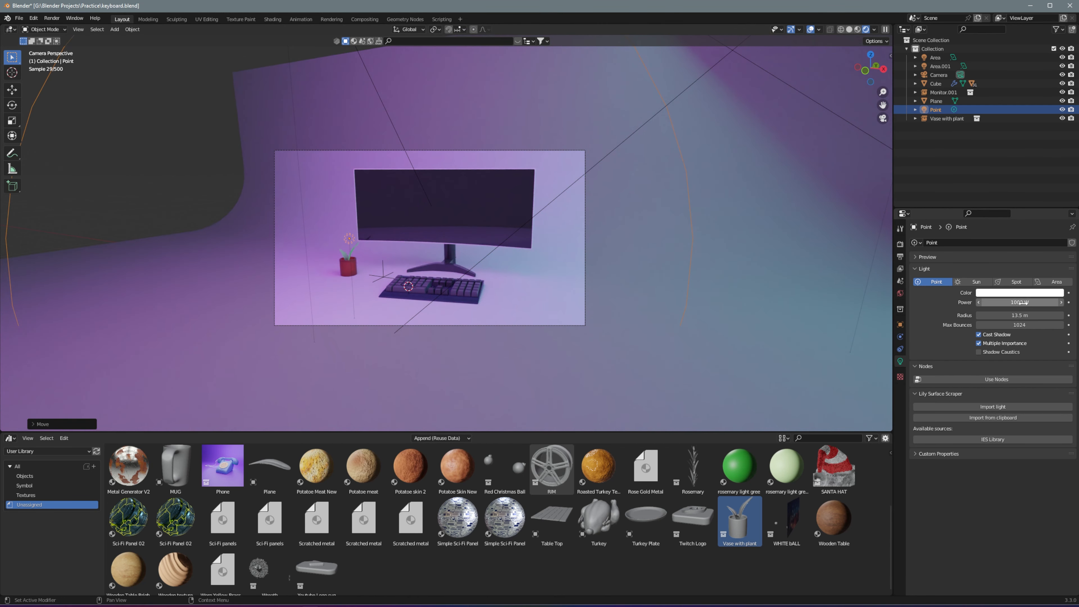
text(5000)
key(Return)
scroll(615, 327, up, 4)
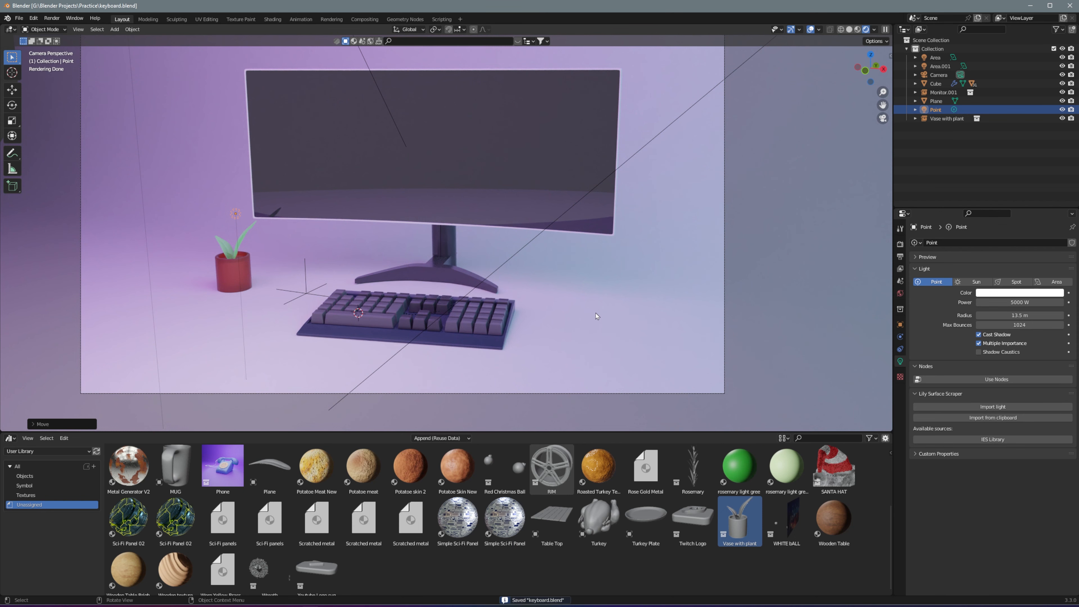
Set the cyan area light's power to 5000 W
scroll(597, 316, down, 2)
click(940, 66)
click(1007, 294)
click(1017, 302)
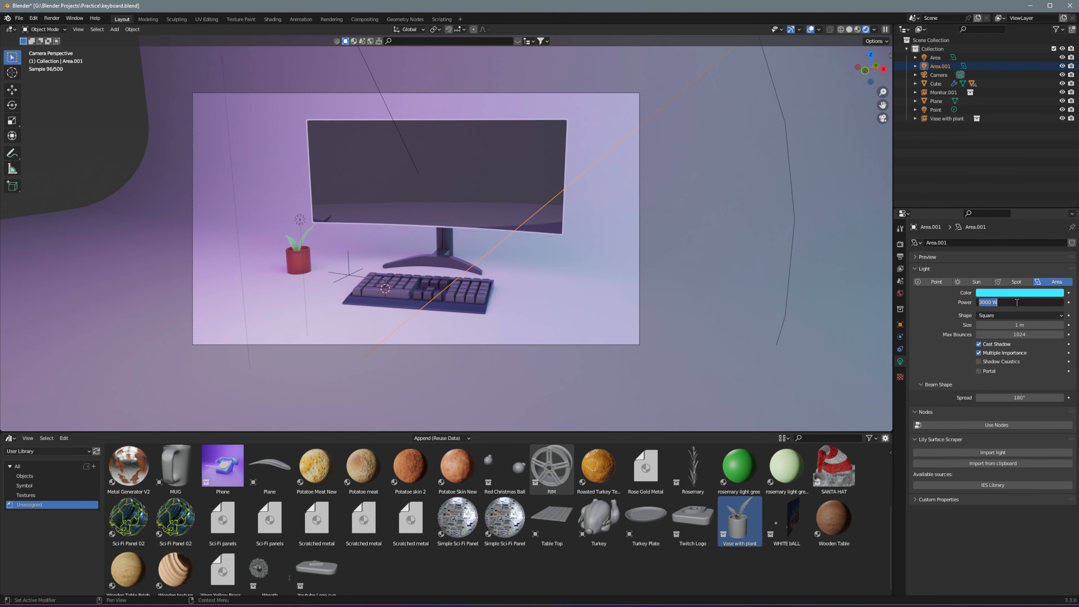
text(5000)
key(Return)
Check the purple area light's settings and the Cycles render settings, and save the file
click(937, 58)
click(302, 220)
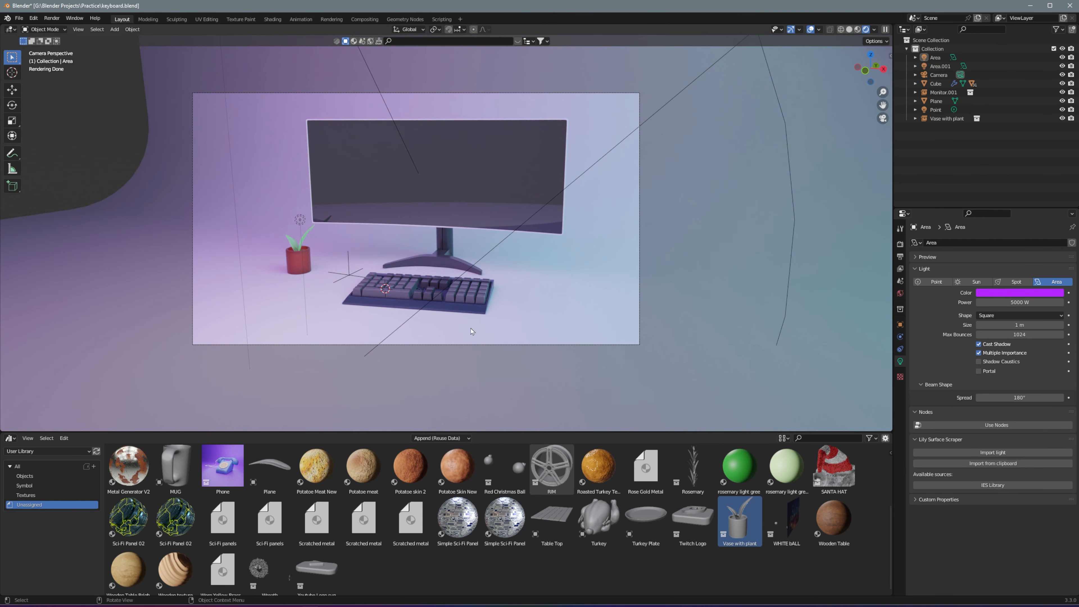
scroll(303, 221, up, 2)
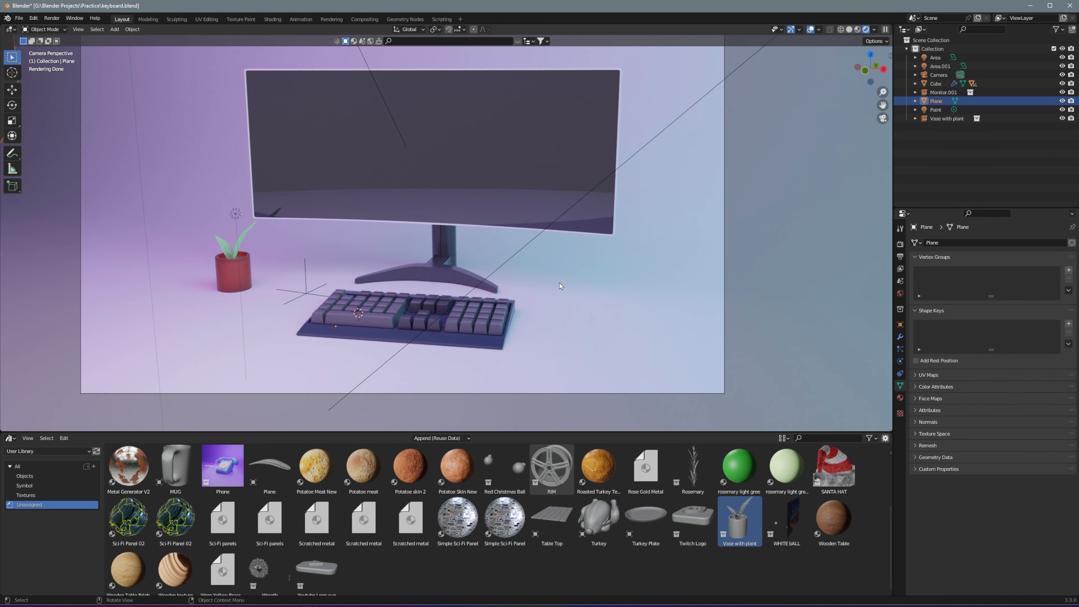
scroll(560, 287, down, 2)
key(ctrl+s)
shift+middle_drag(660, 303, 712, 310)
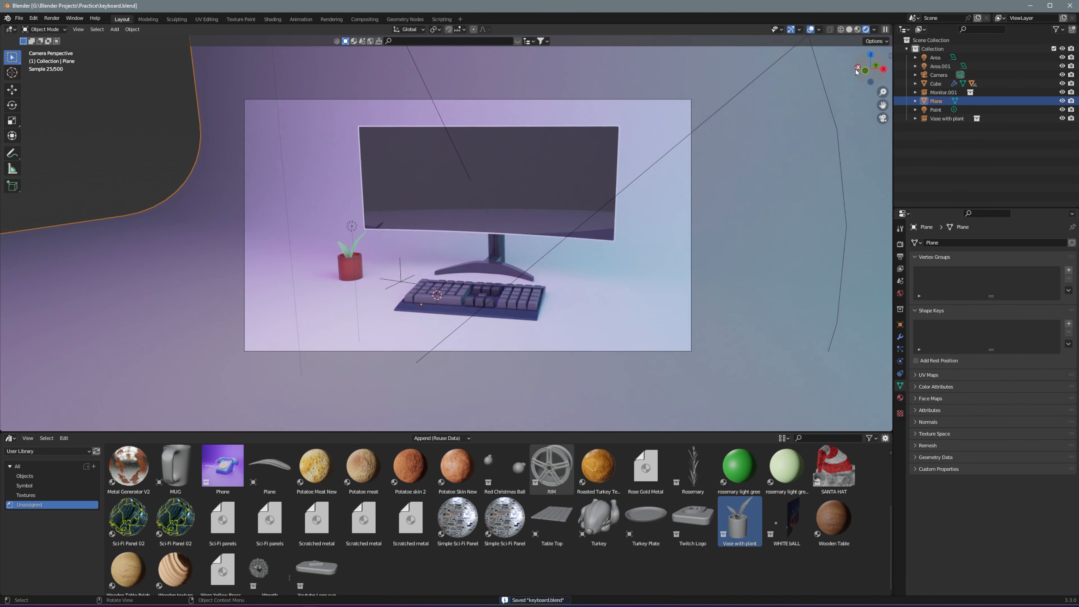
click(900, 246)
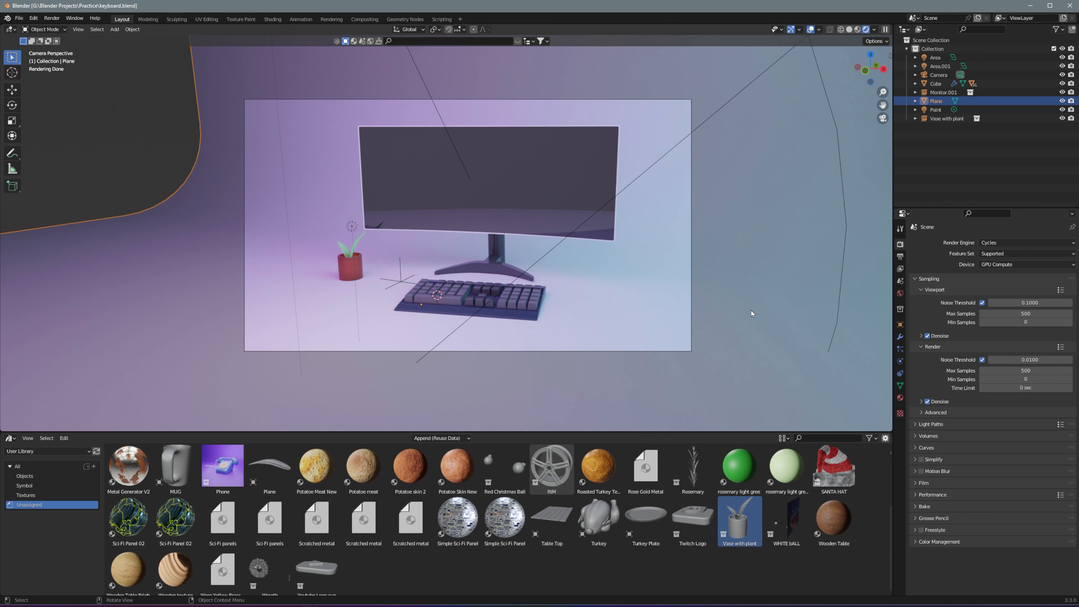
key(ctrl+s)
Try the existing Material.003 and Soil materials on the backdrop plane in rendered shading
click(857, 30)
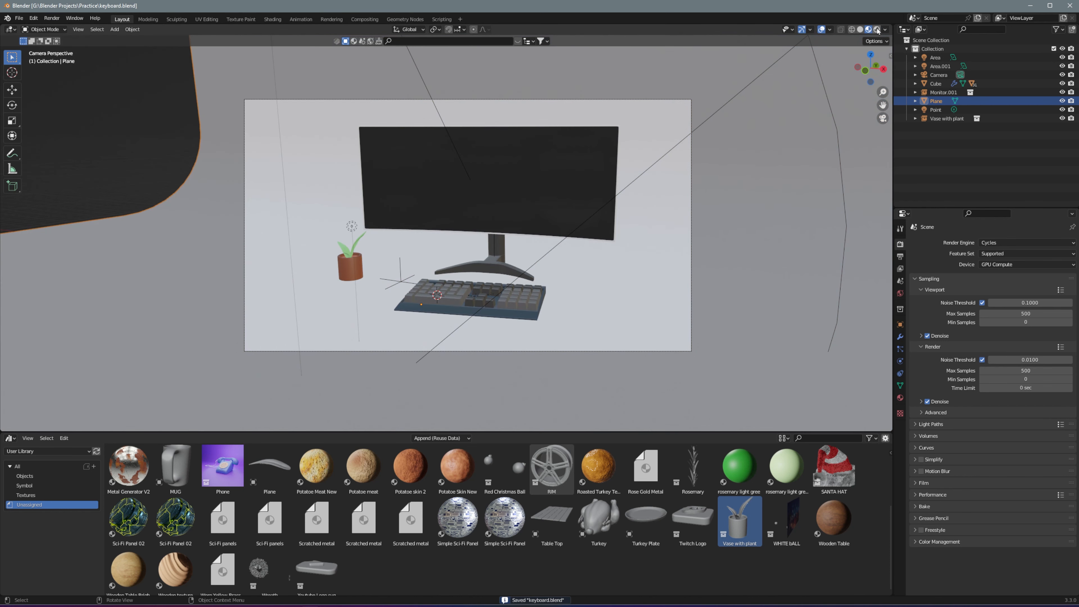
click(877, 29)
click(900, 398)
click(915, 279)
click(933, 340)
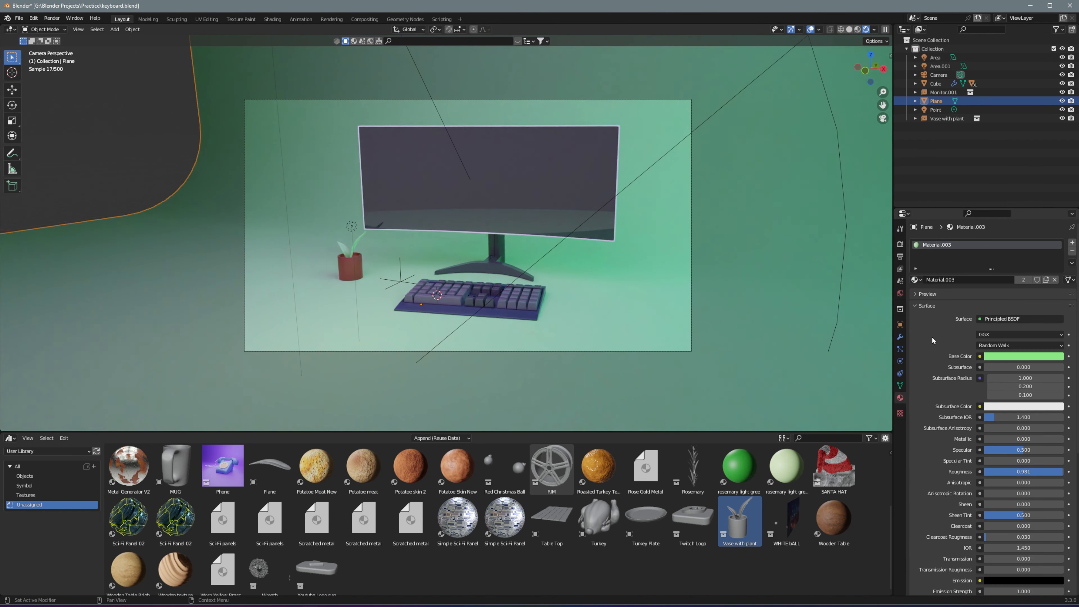
click(916, 280)
click(930, 327)
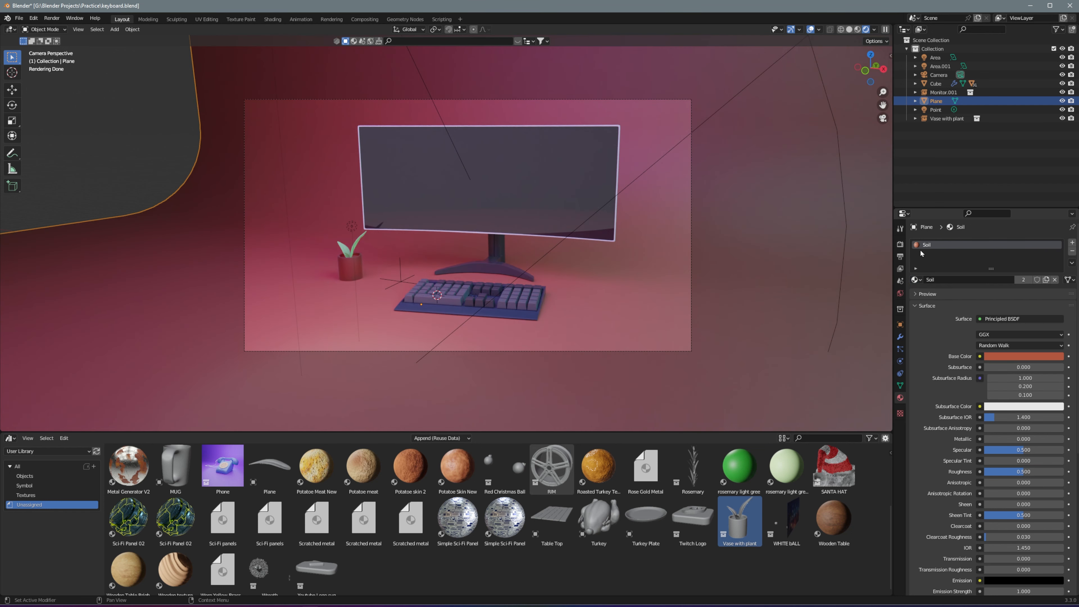
Assign the existing material named Material to the backdrop plane and set its base color to light cyan (H 0.493, S 0.666, V 1.000)
click(916, 279)
click(928, 312)
click(1023, 357)
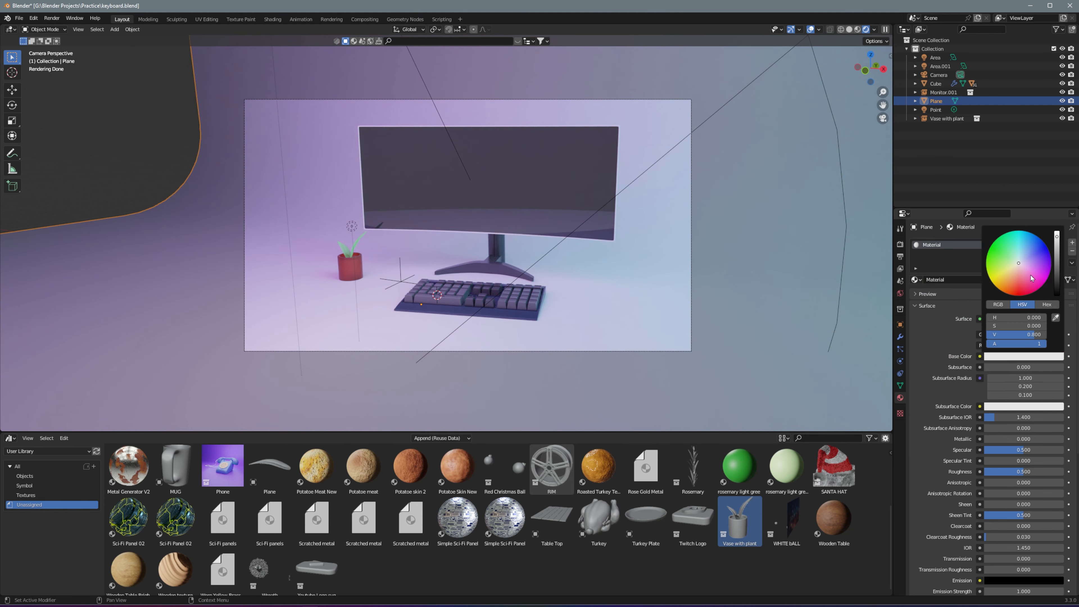
drag(1011, 317, 1037, 317)
drag(1057, 237, 1057, 232)
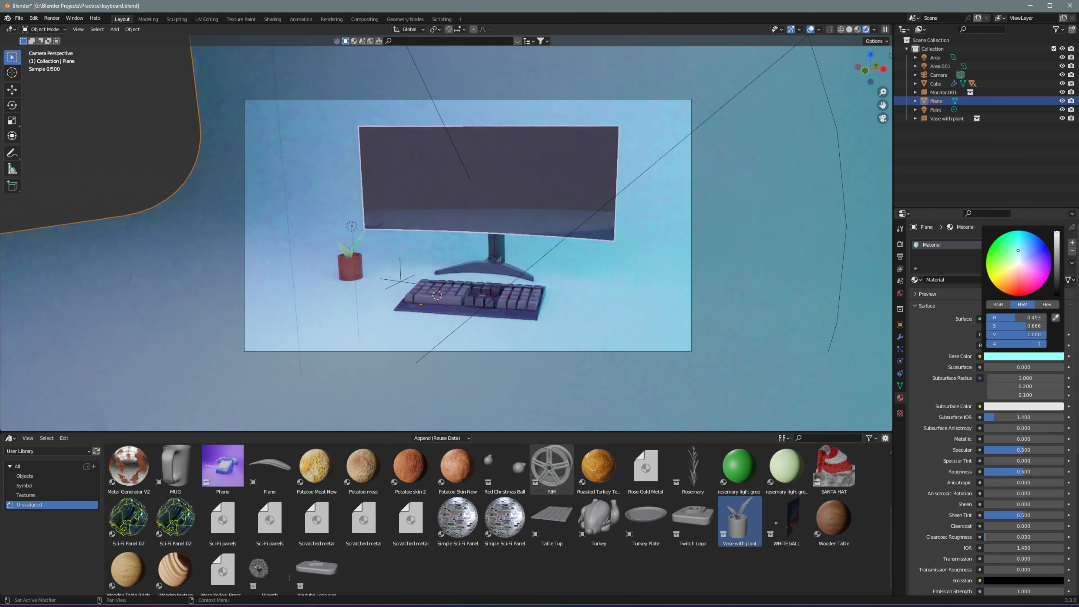
Set the backdrop material's metallic to 0.234 and roughness to 0.880, and render the image
click(113, 159)
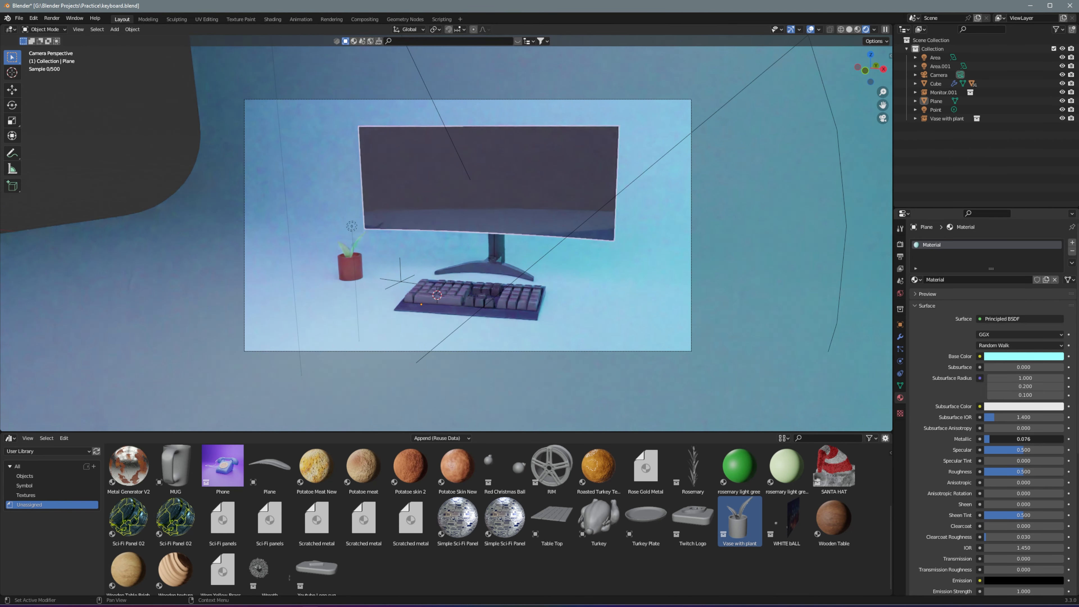
drag(990, 439, 1053, 472)
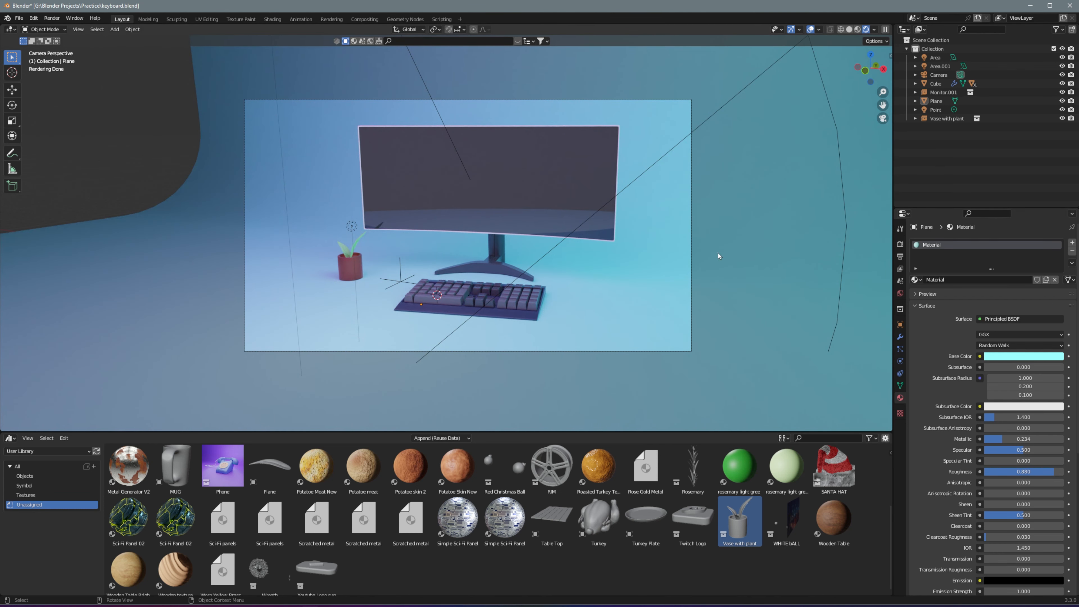
click(52, 18)
click(64, 29)
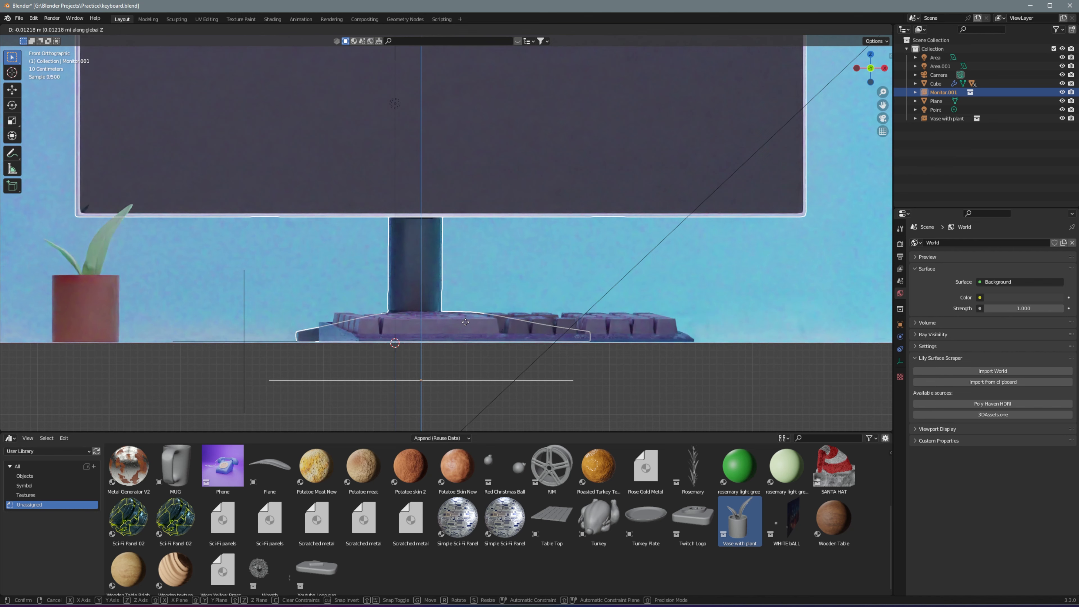
Adjust the monitor and keyboard along Z in front view to rest on the backdrop floor, and save the file from the camera view
click(683, 340)
click(683, 340)
key(g)
key(z)
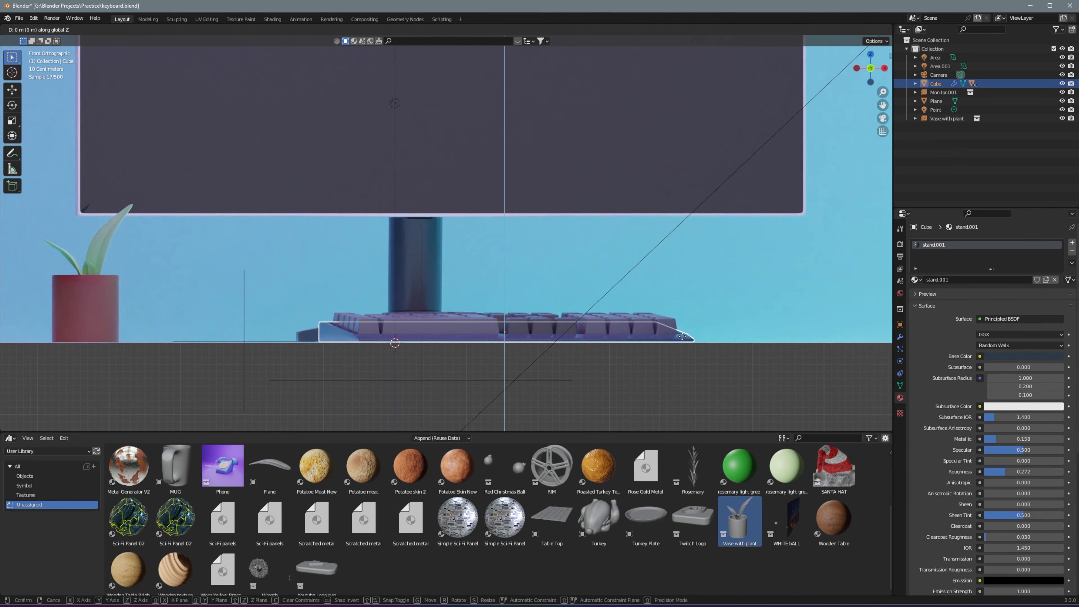
click(682, 340)
click(683, 342)
key(KP_0)
key(ctrl+s)
Shrink the asset browser to enlarge the viewport, and frame the whole camera view in it
scroll(683, 336, down, 2)
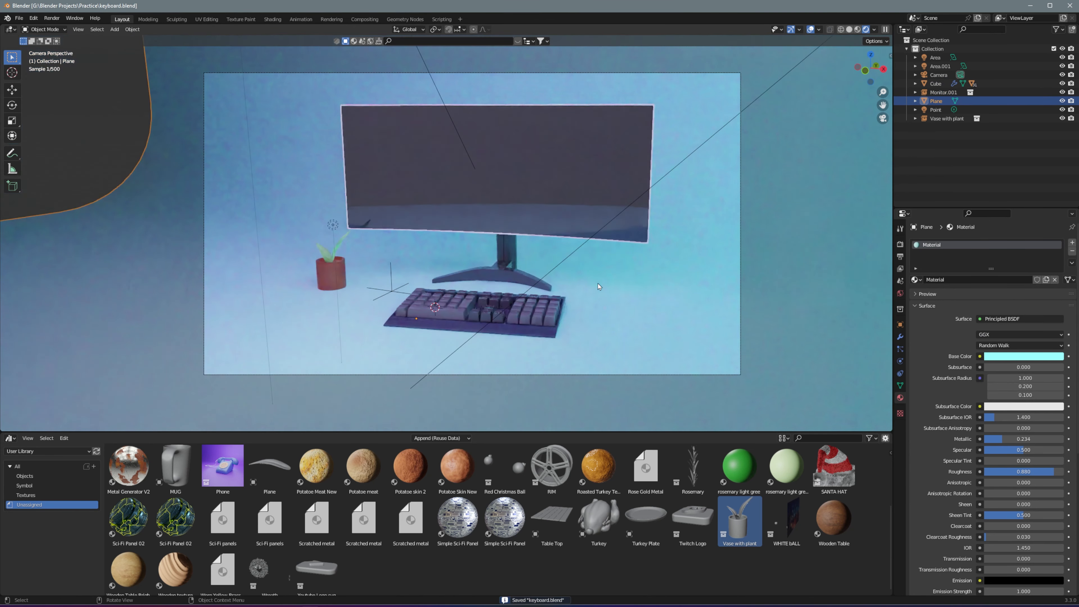
drag(113, 432, 114, 524)
scroll(463, 380, up, 1)
mouse_move(463, 380)
shift+middle_down()
mouse_move(503, 337)
mouse_move(477, 383)
shift+middle_up()
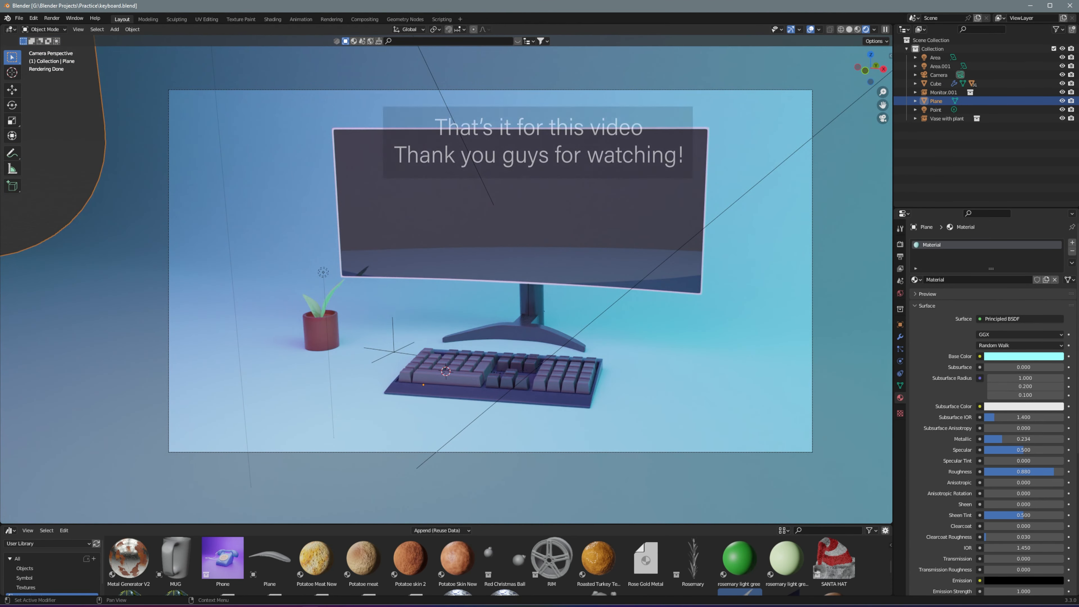